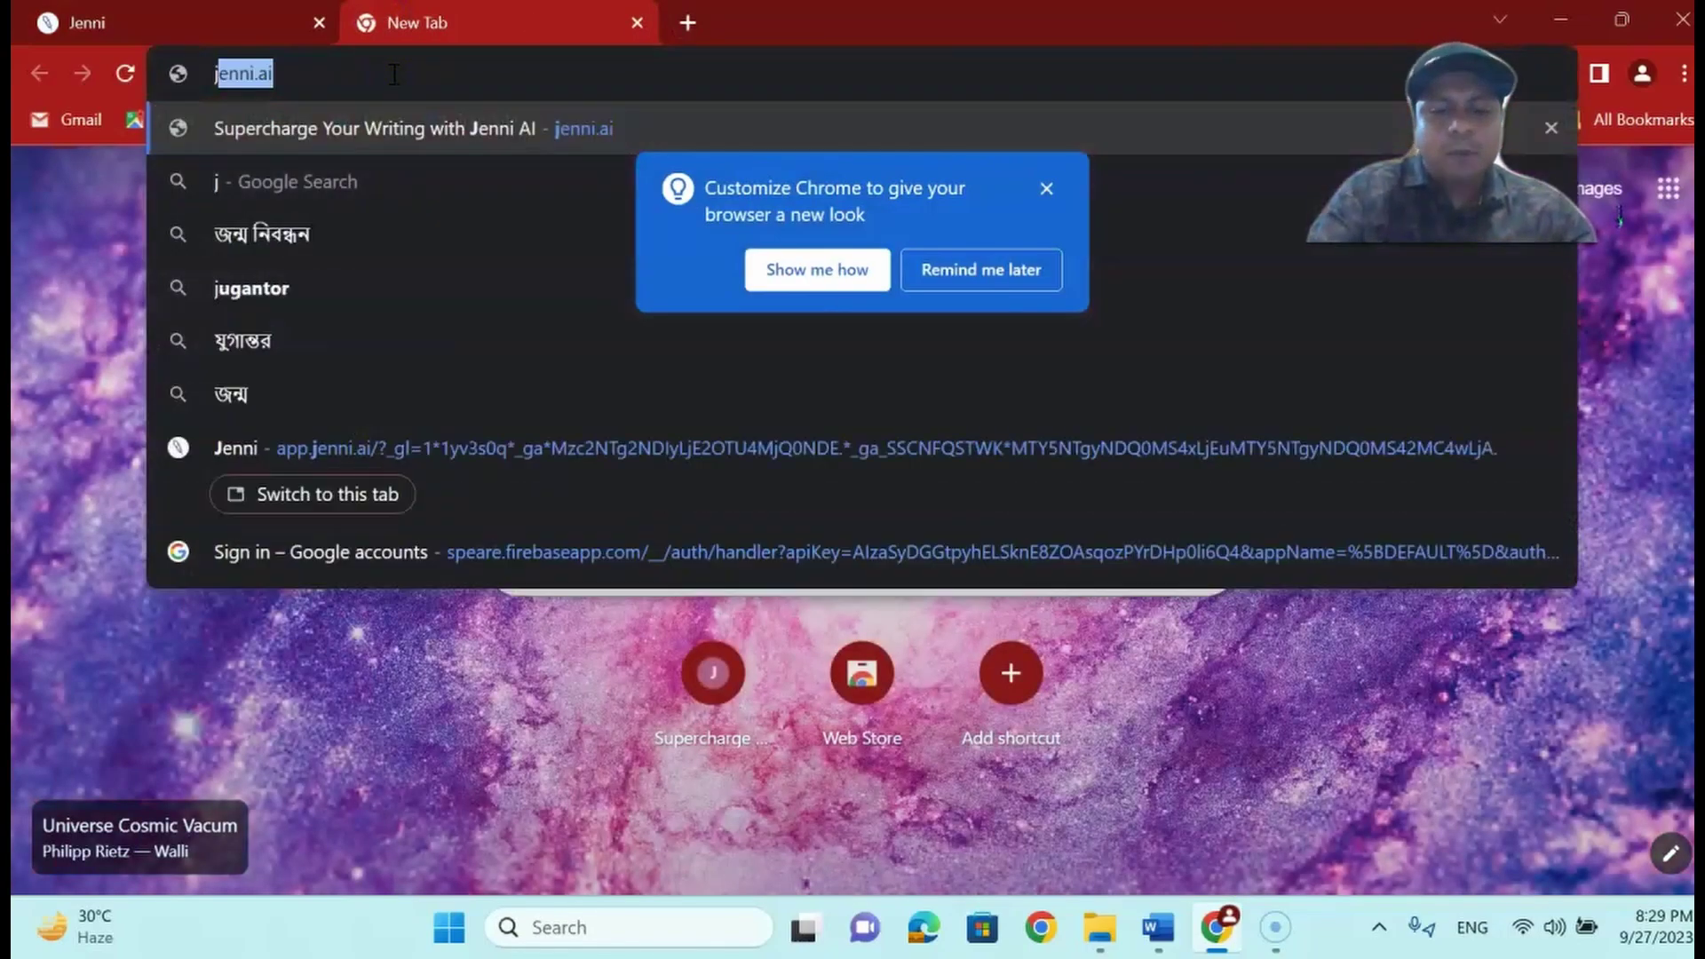
key(Return)
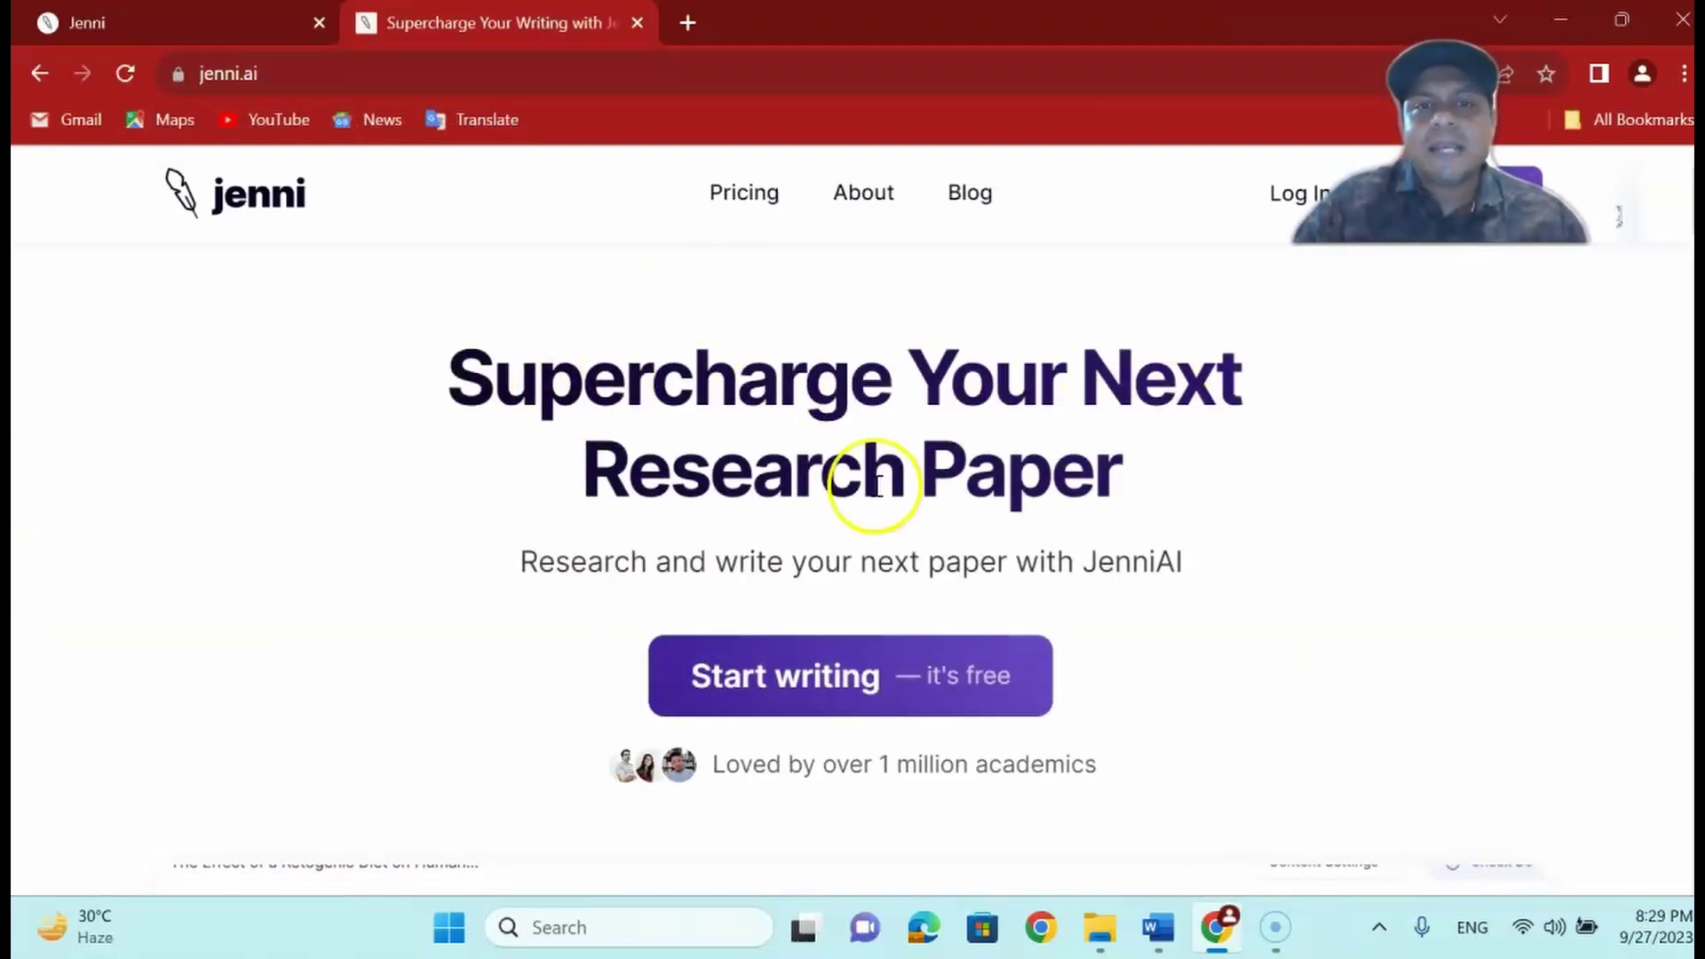
scroll(1196, 529, down, 1)
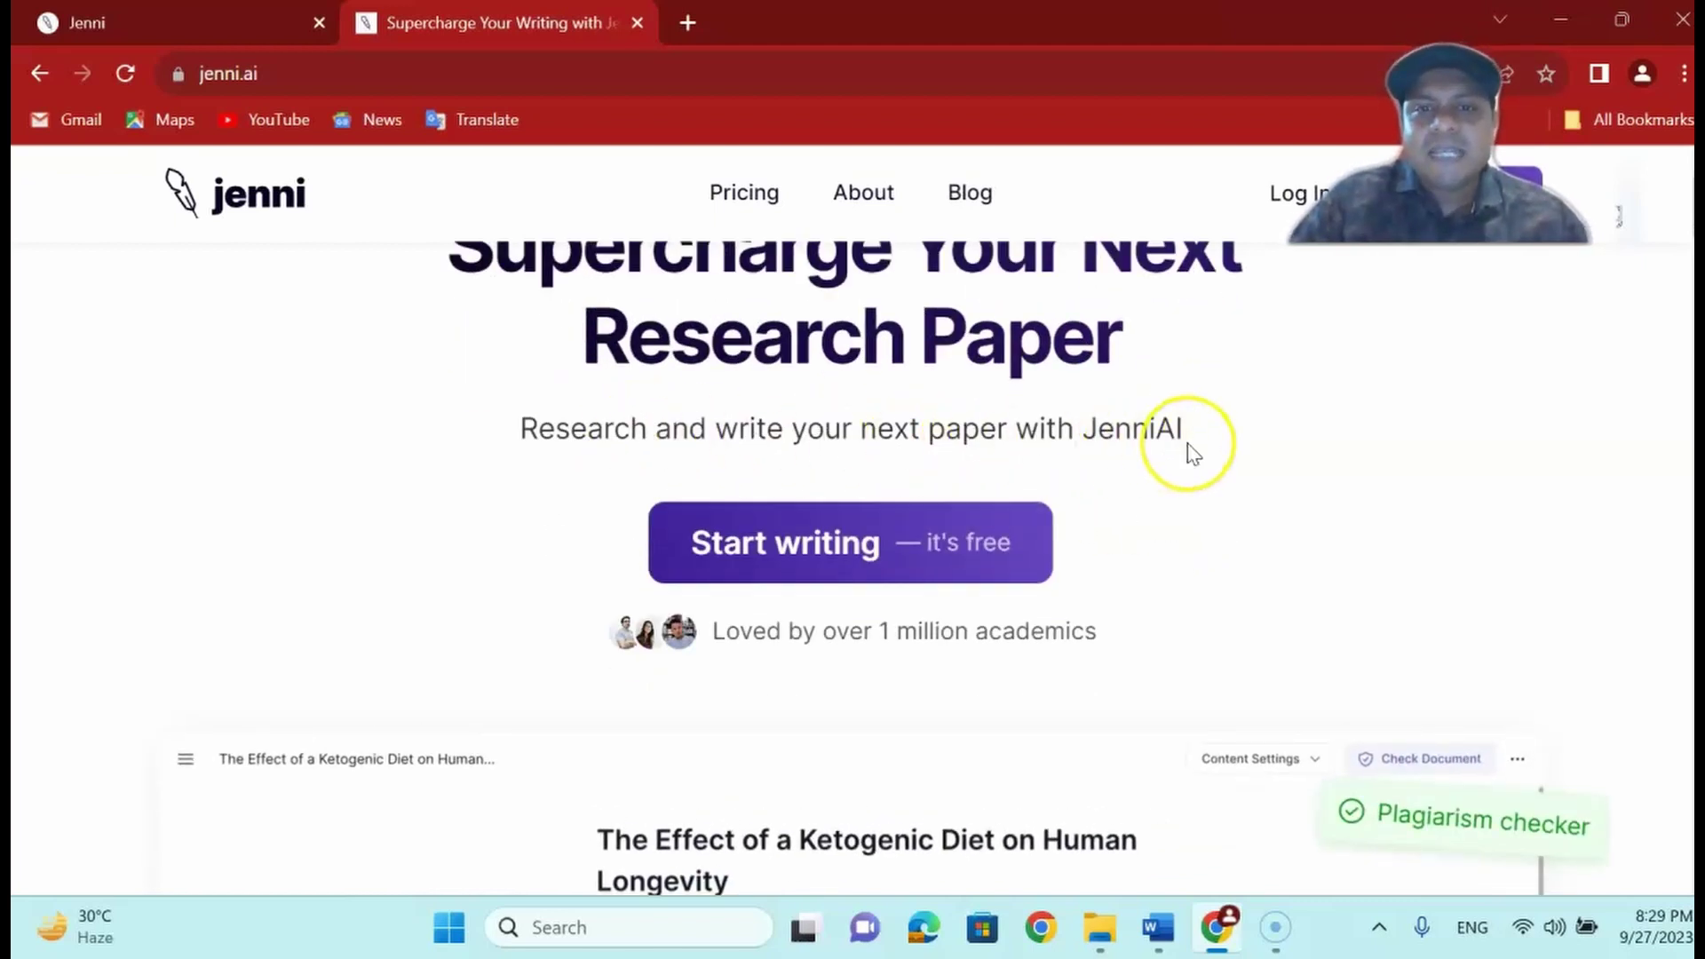
scroll(1193, 453, down, 1)
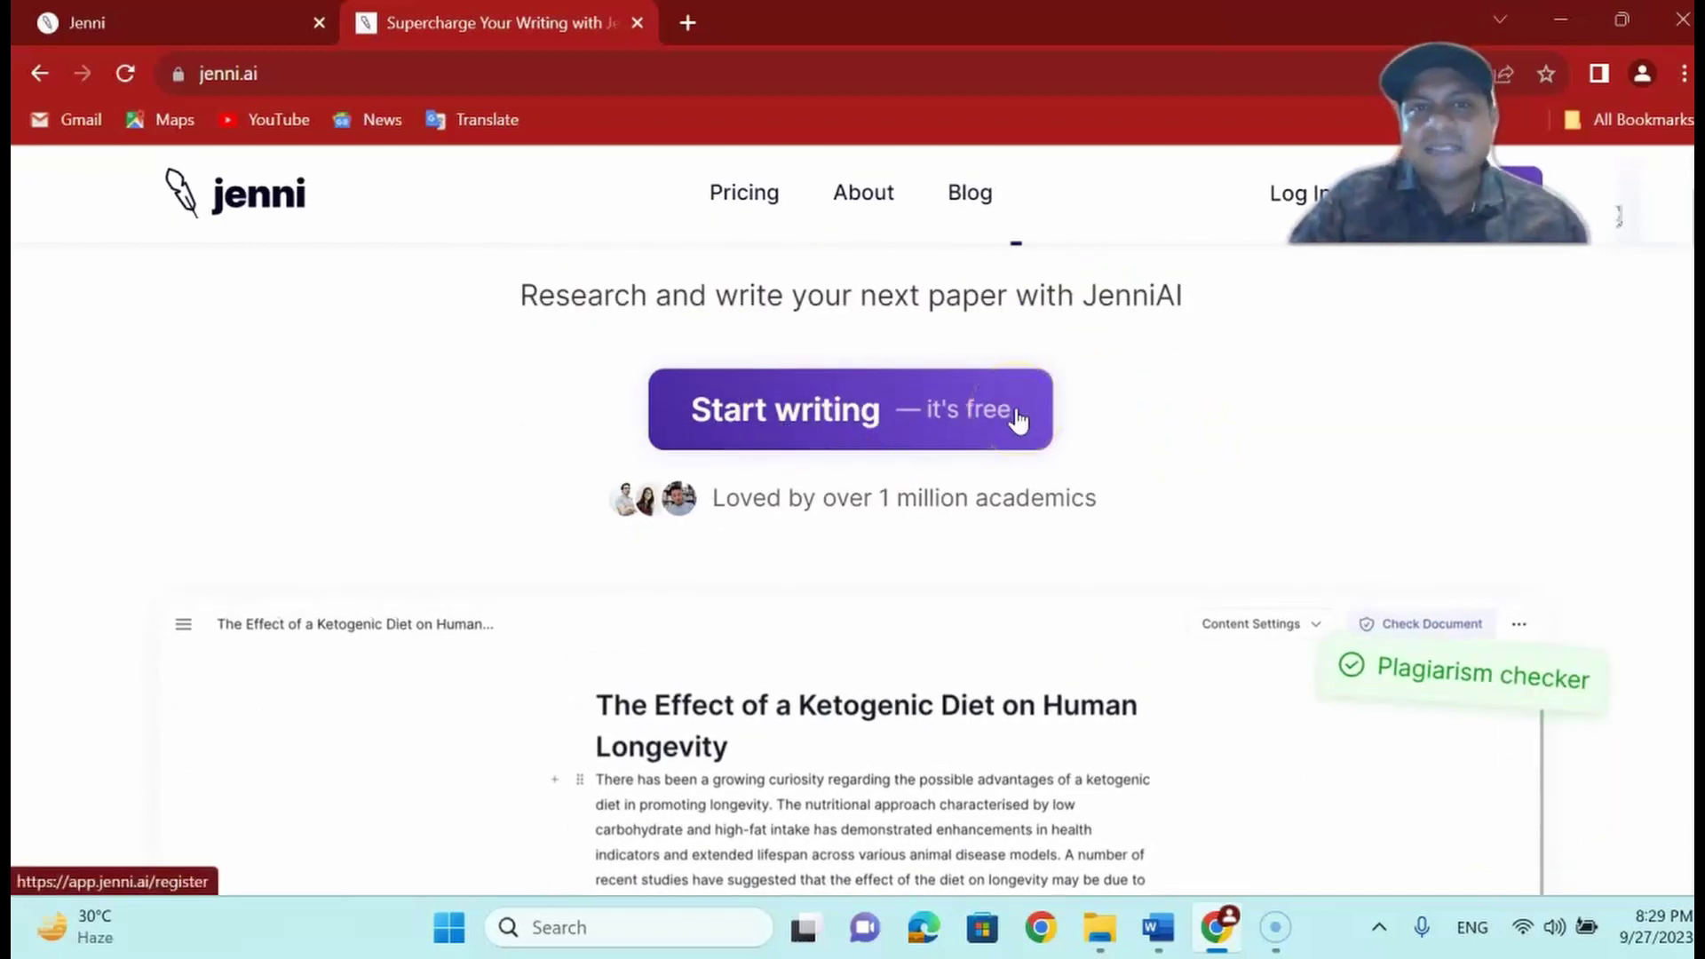
scroll(853, 396, down, 1)
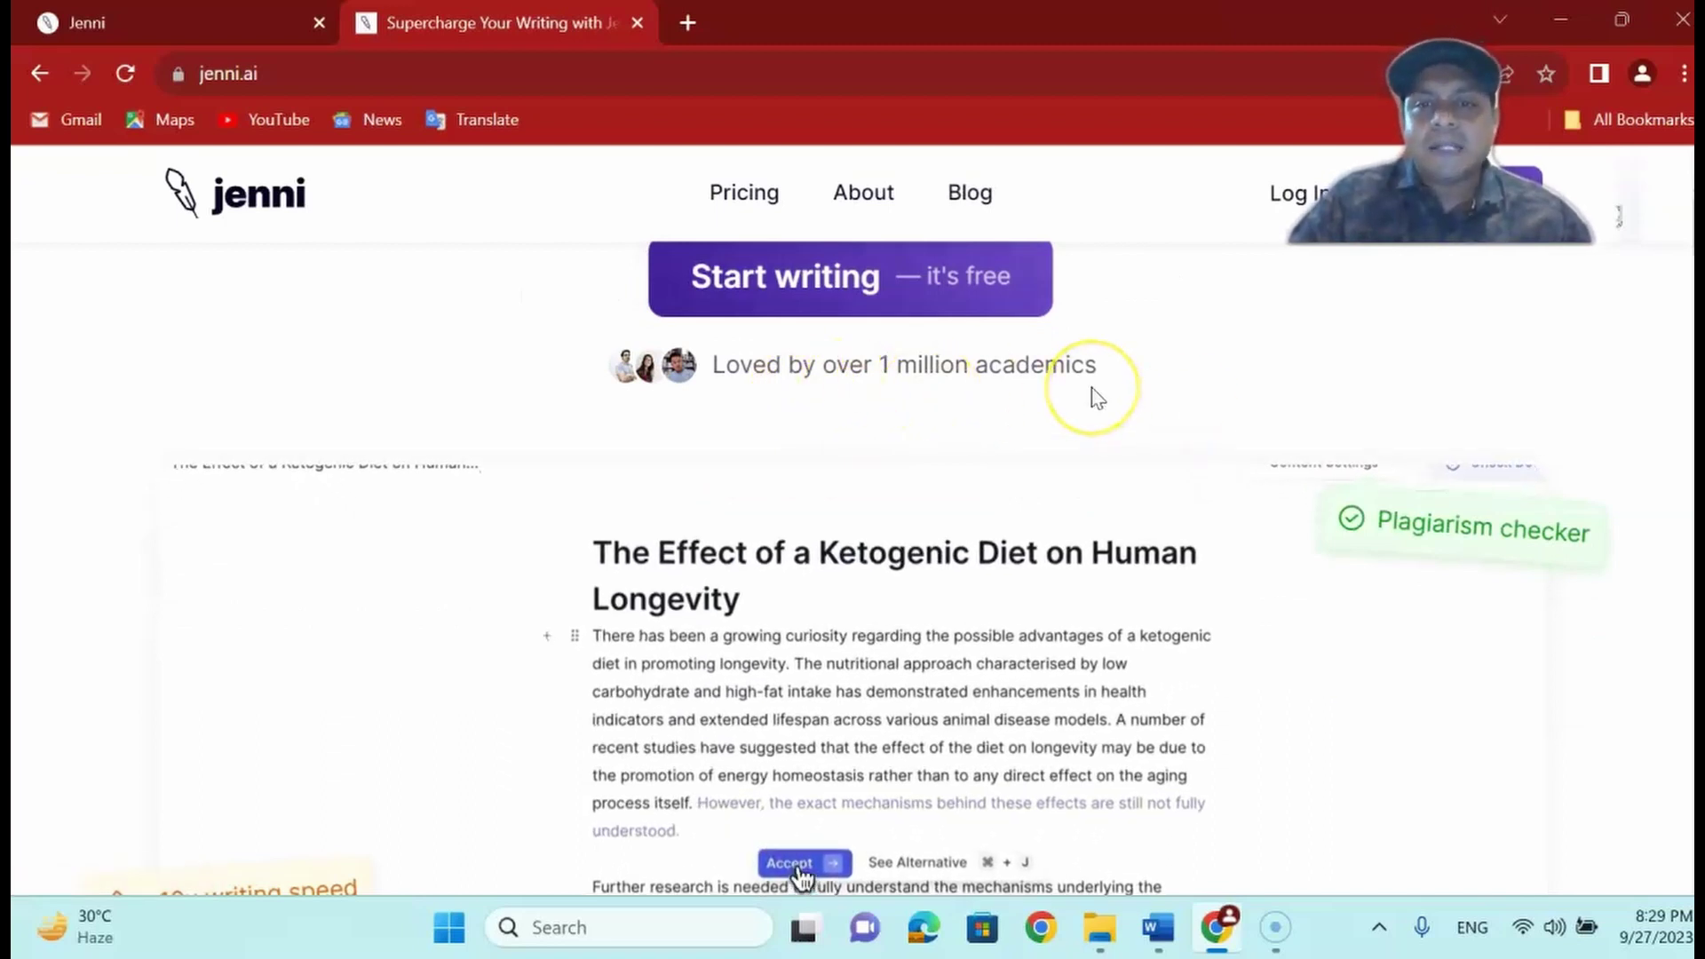
scroll(1095, 398, up, 2)
scroll(1091, 397, up, 1)
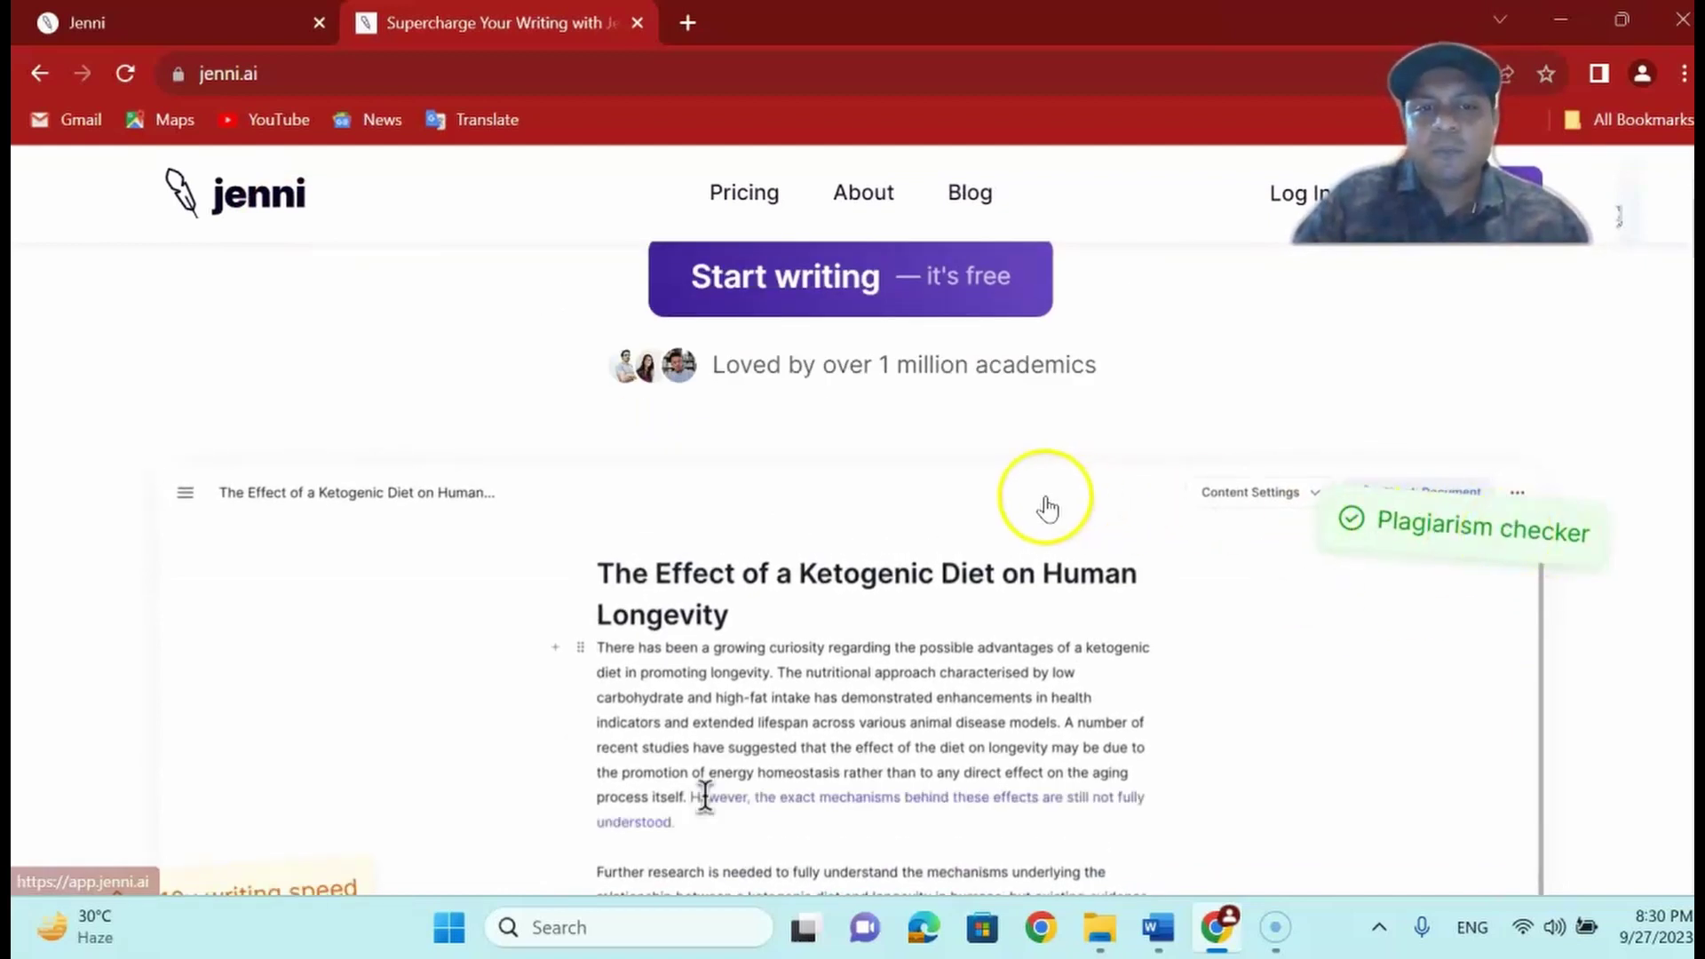
scroll(1039, 495, down, 1)
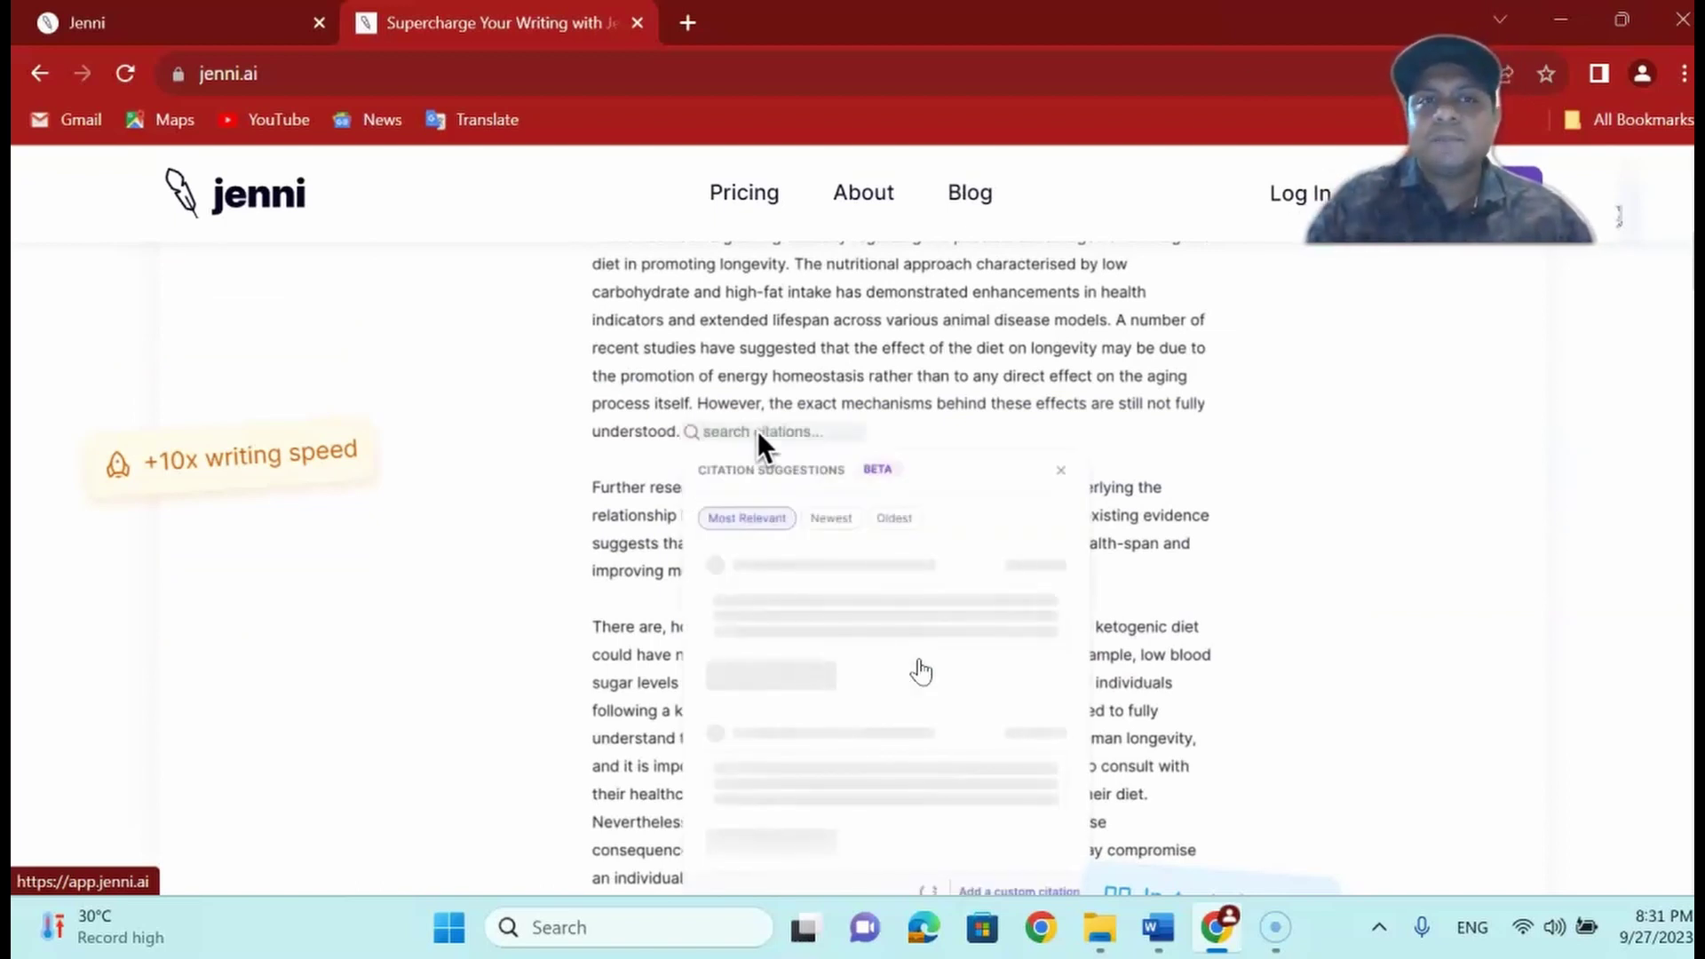
Open the Jenni AI login page and log in with the Google account
click(961, 732)
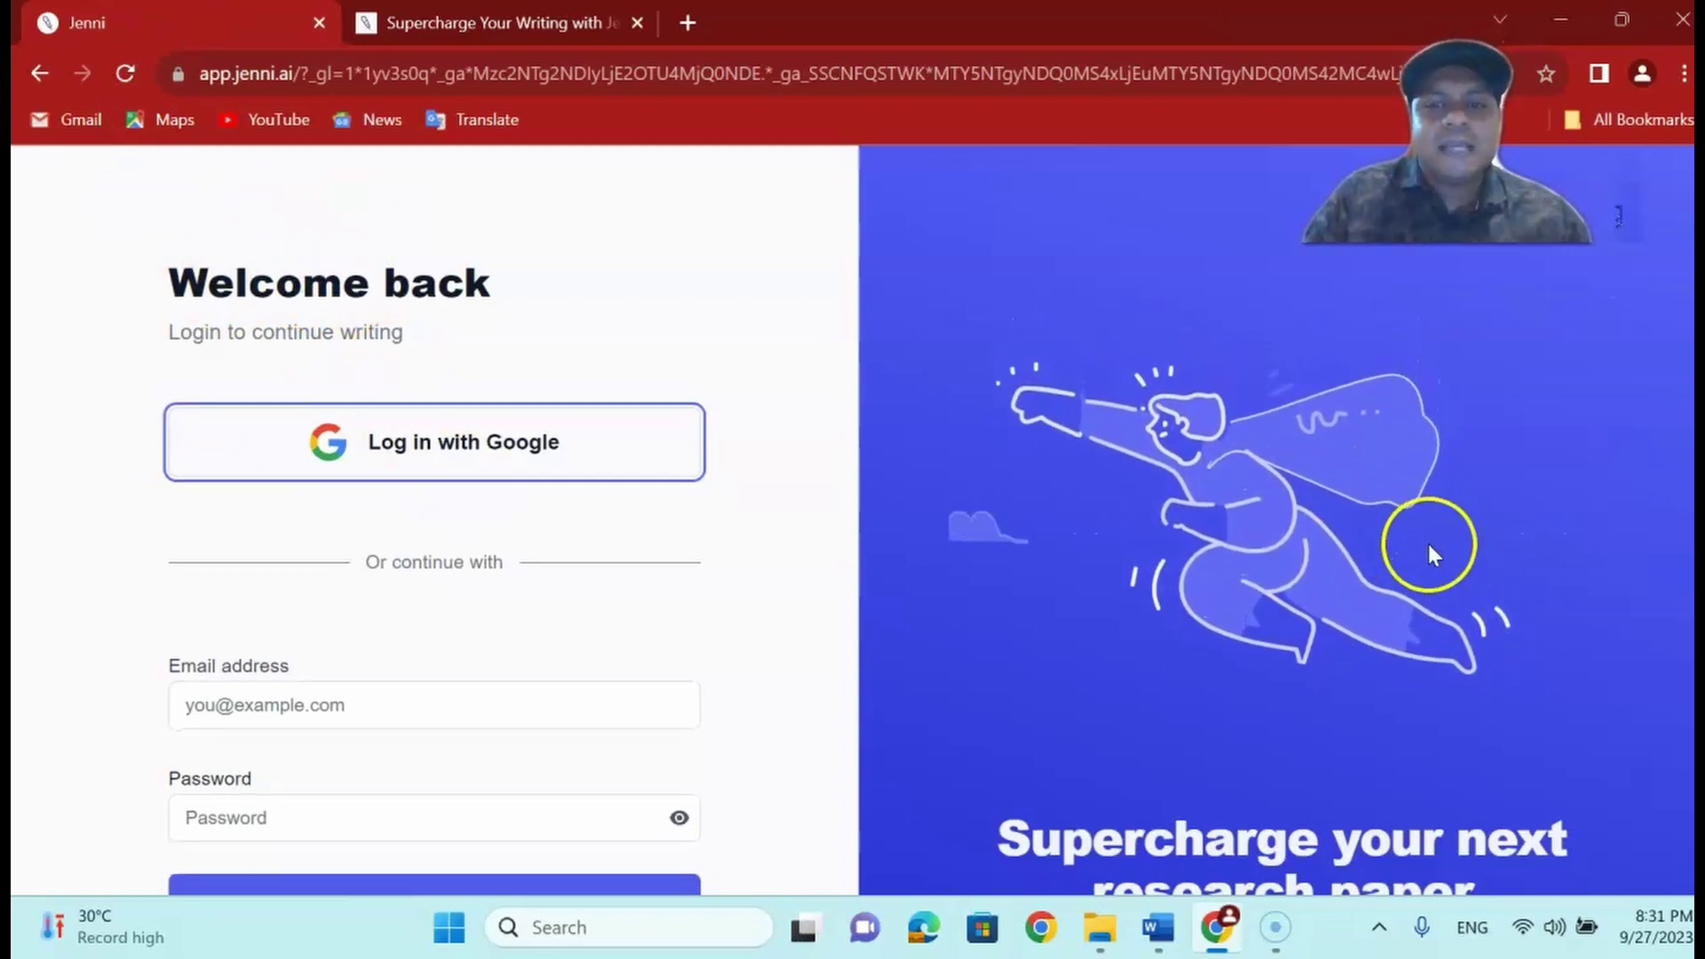
scroll(1305, 648, down, 2)
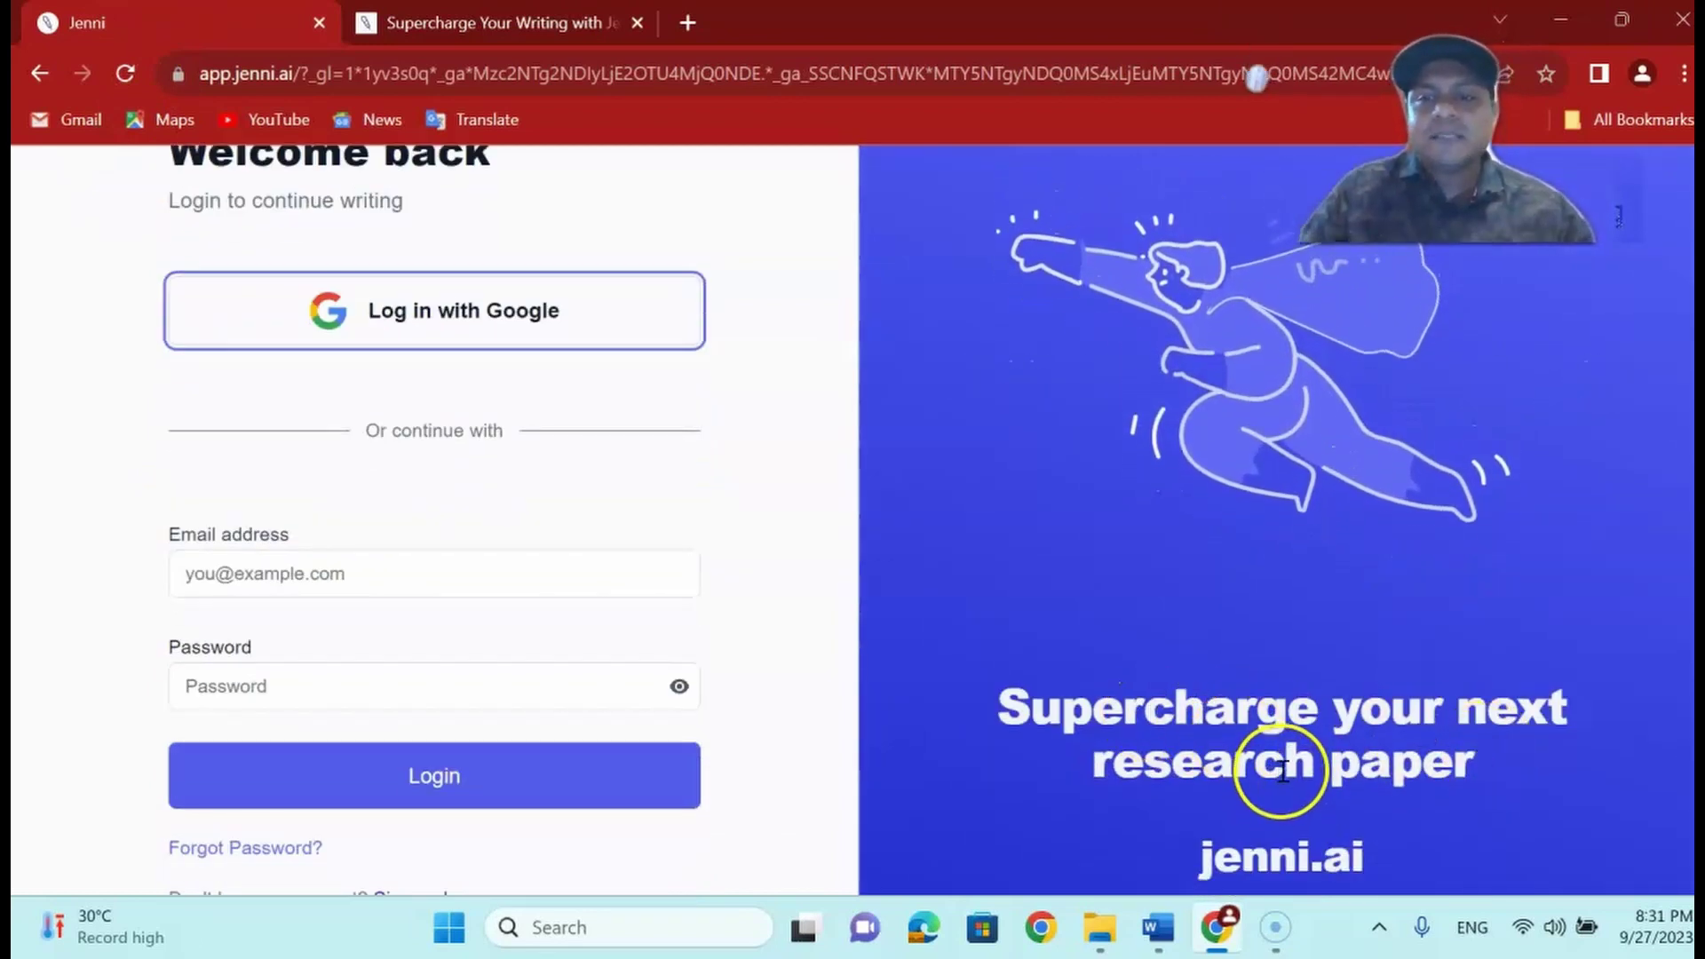
scroll(1287, 771, up, 2)
click(478, 447)
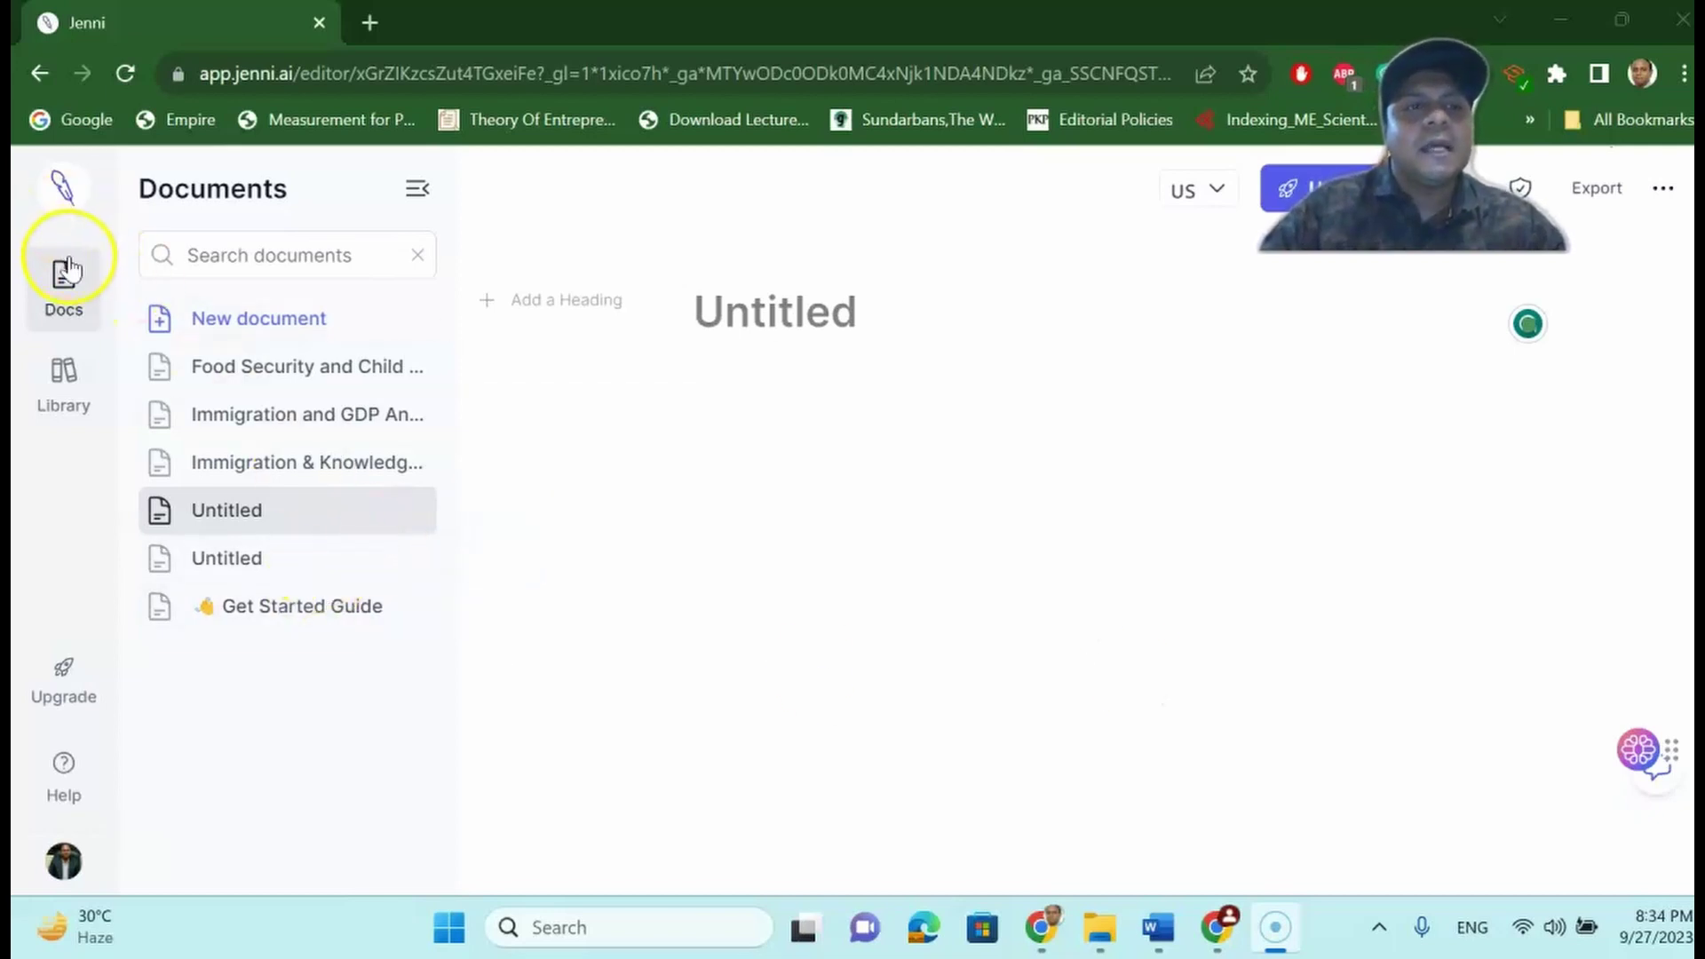
Create a new Untitled document from Docs and bring up its 'What are you writing today?' prompt
click(71, 293)
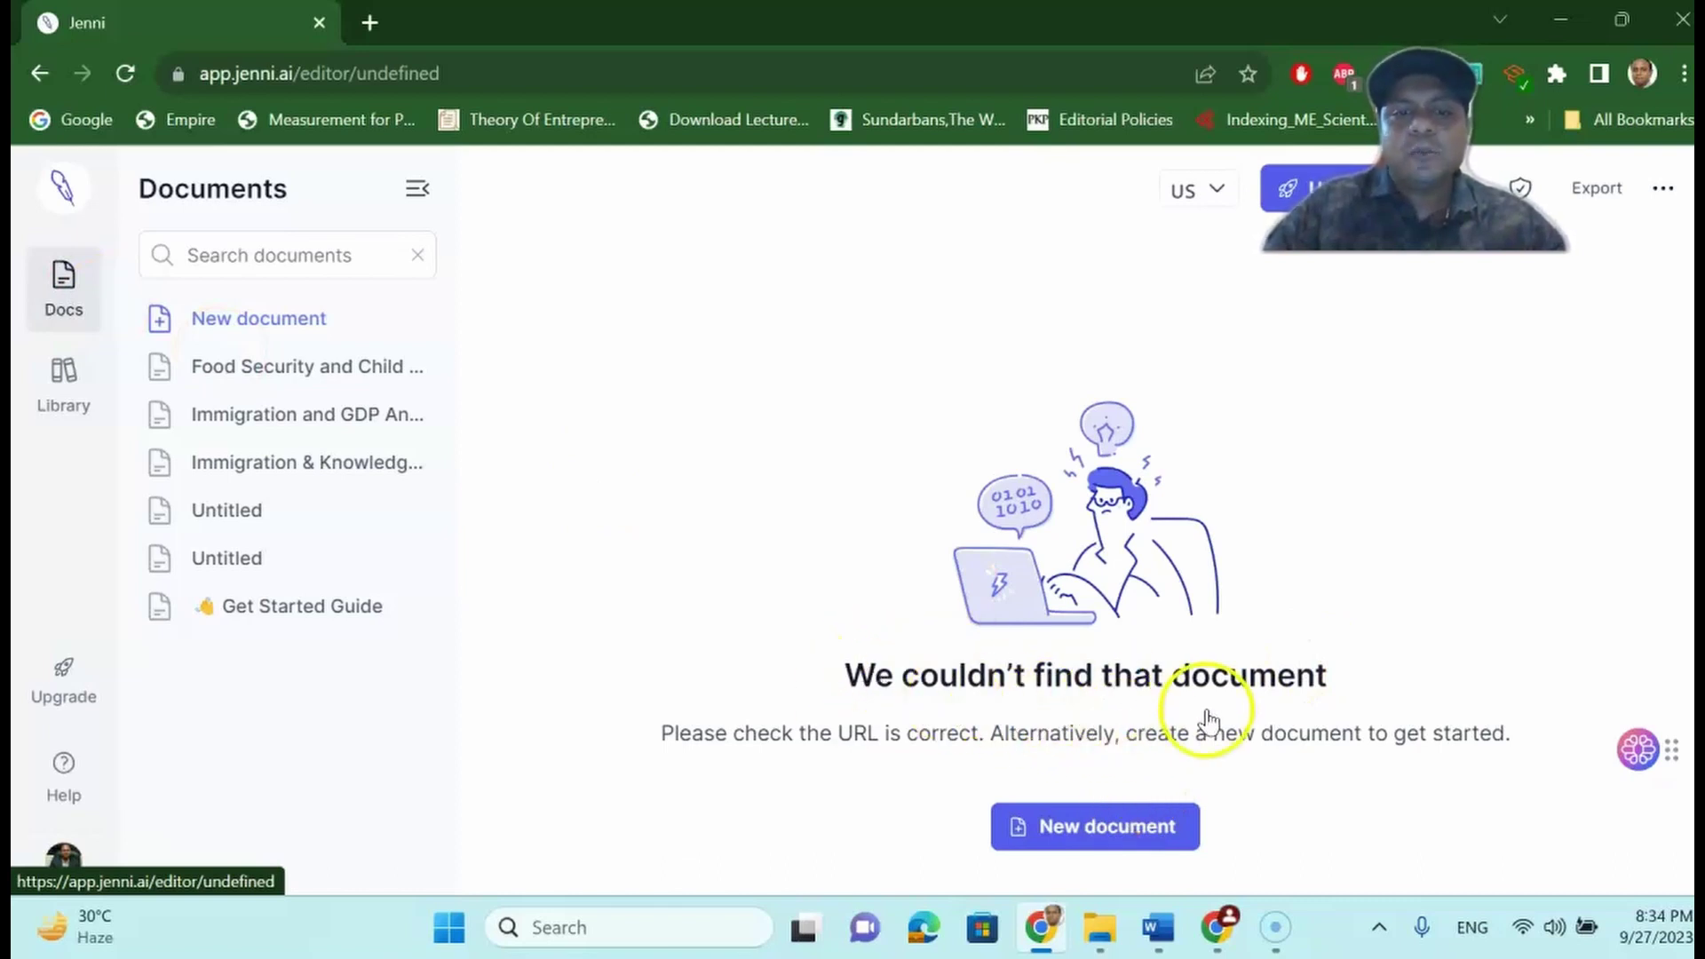
click(1111, 828)
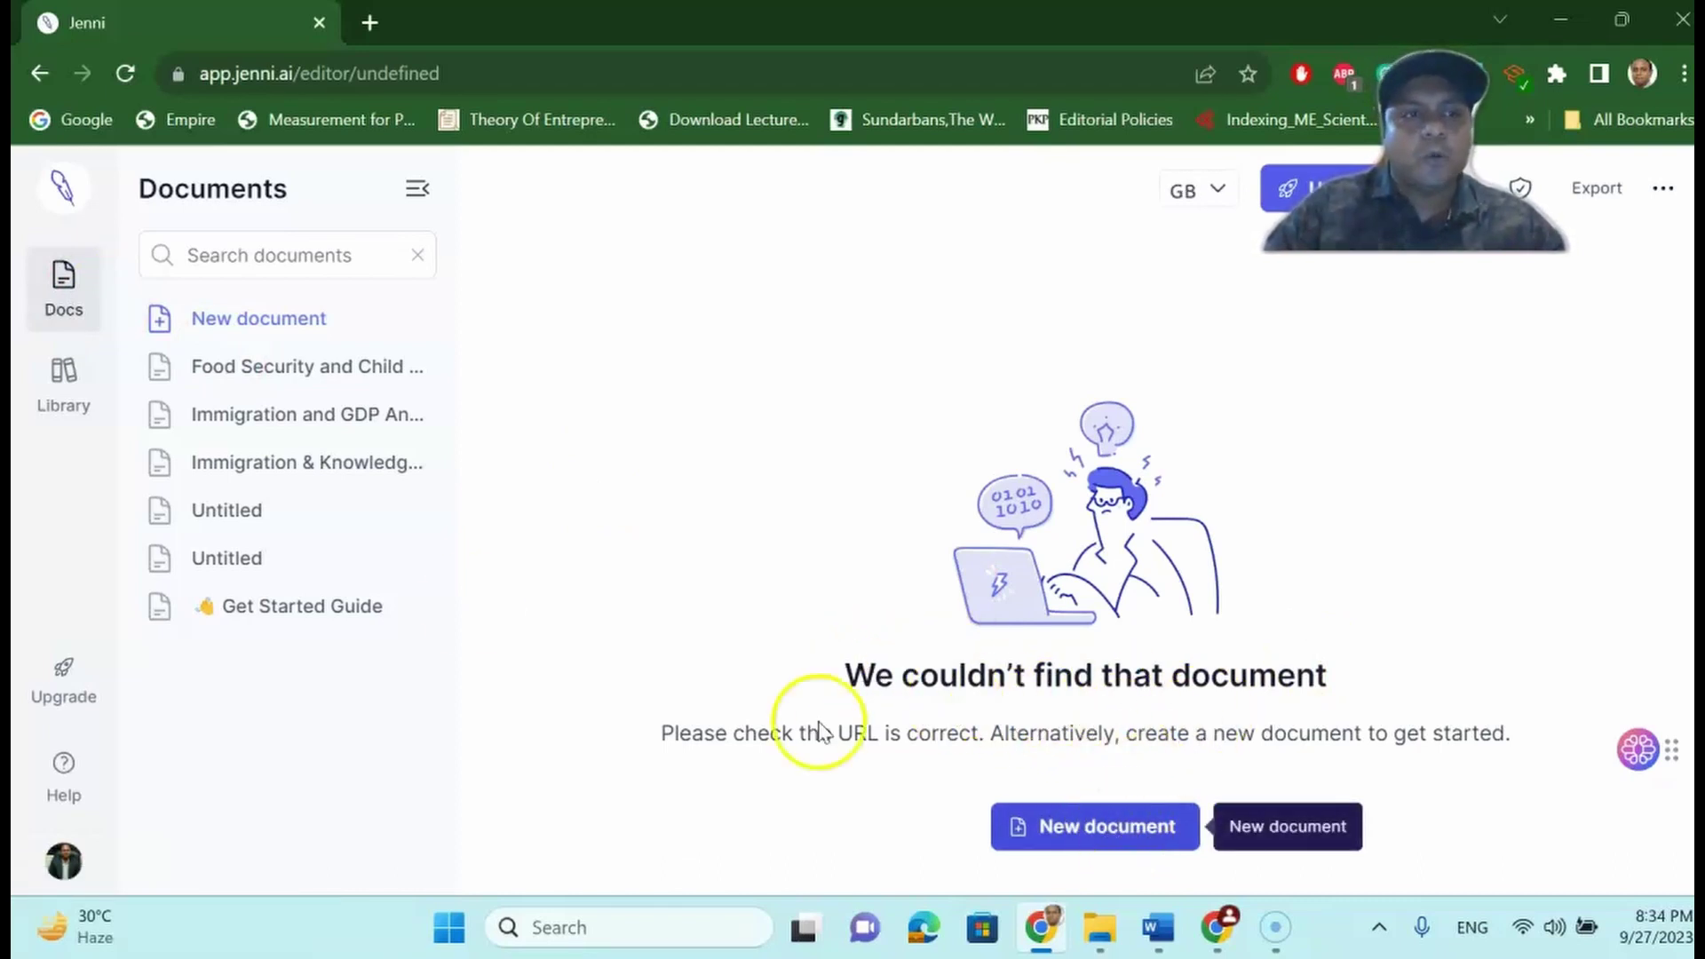
click(62, 386)
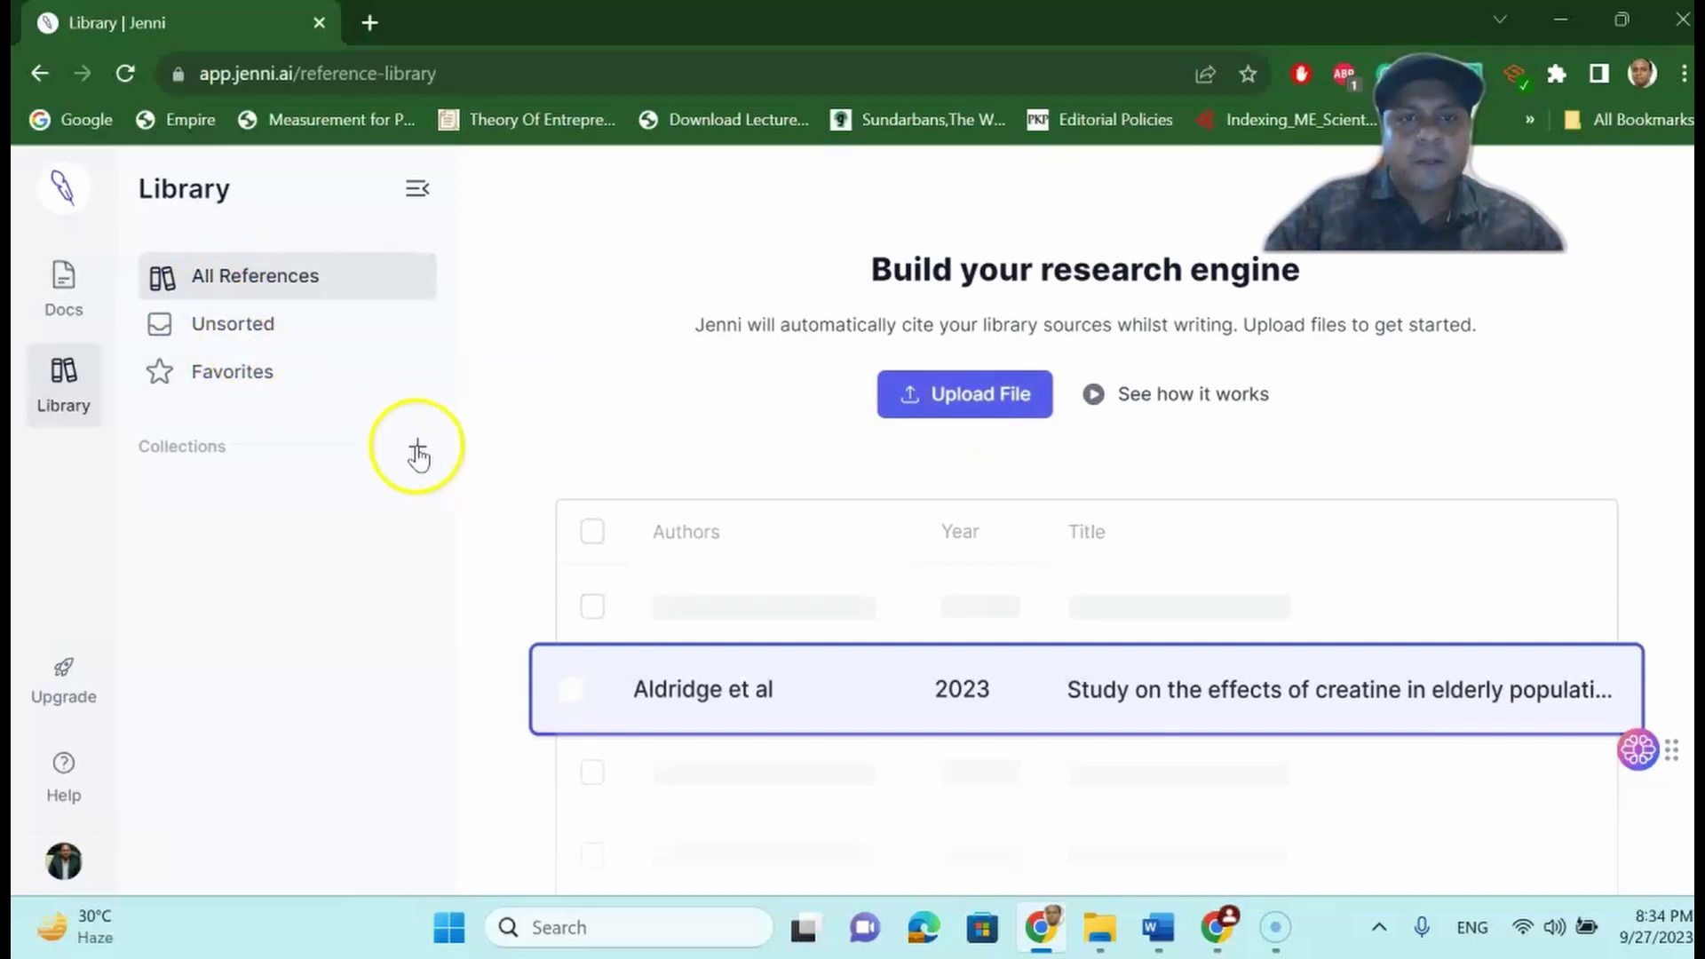
click(63, 286)
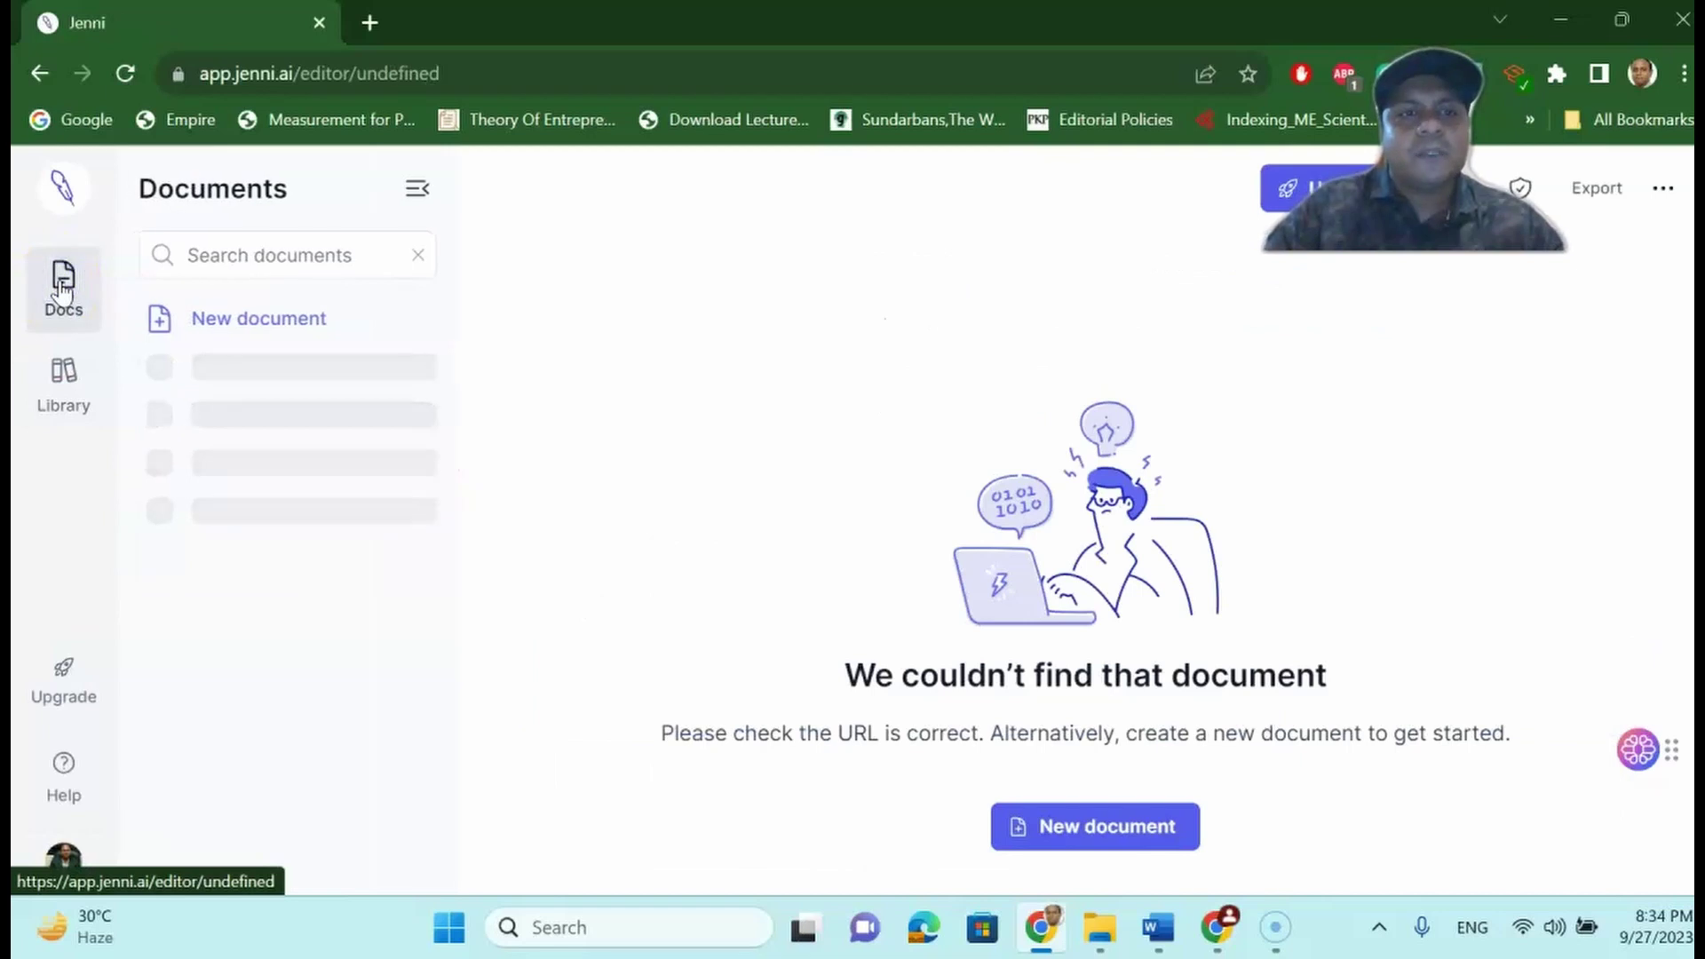
click(248, 329)
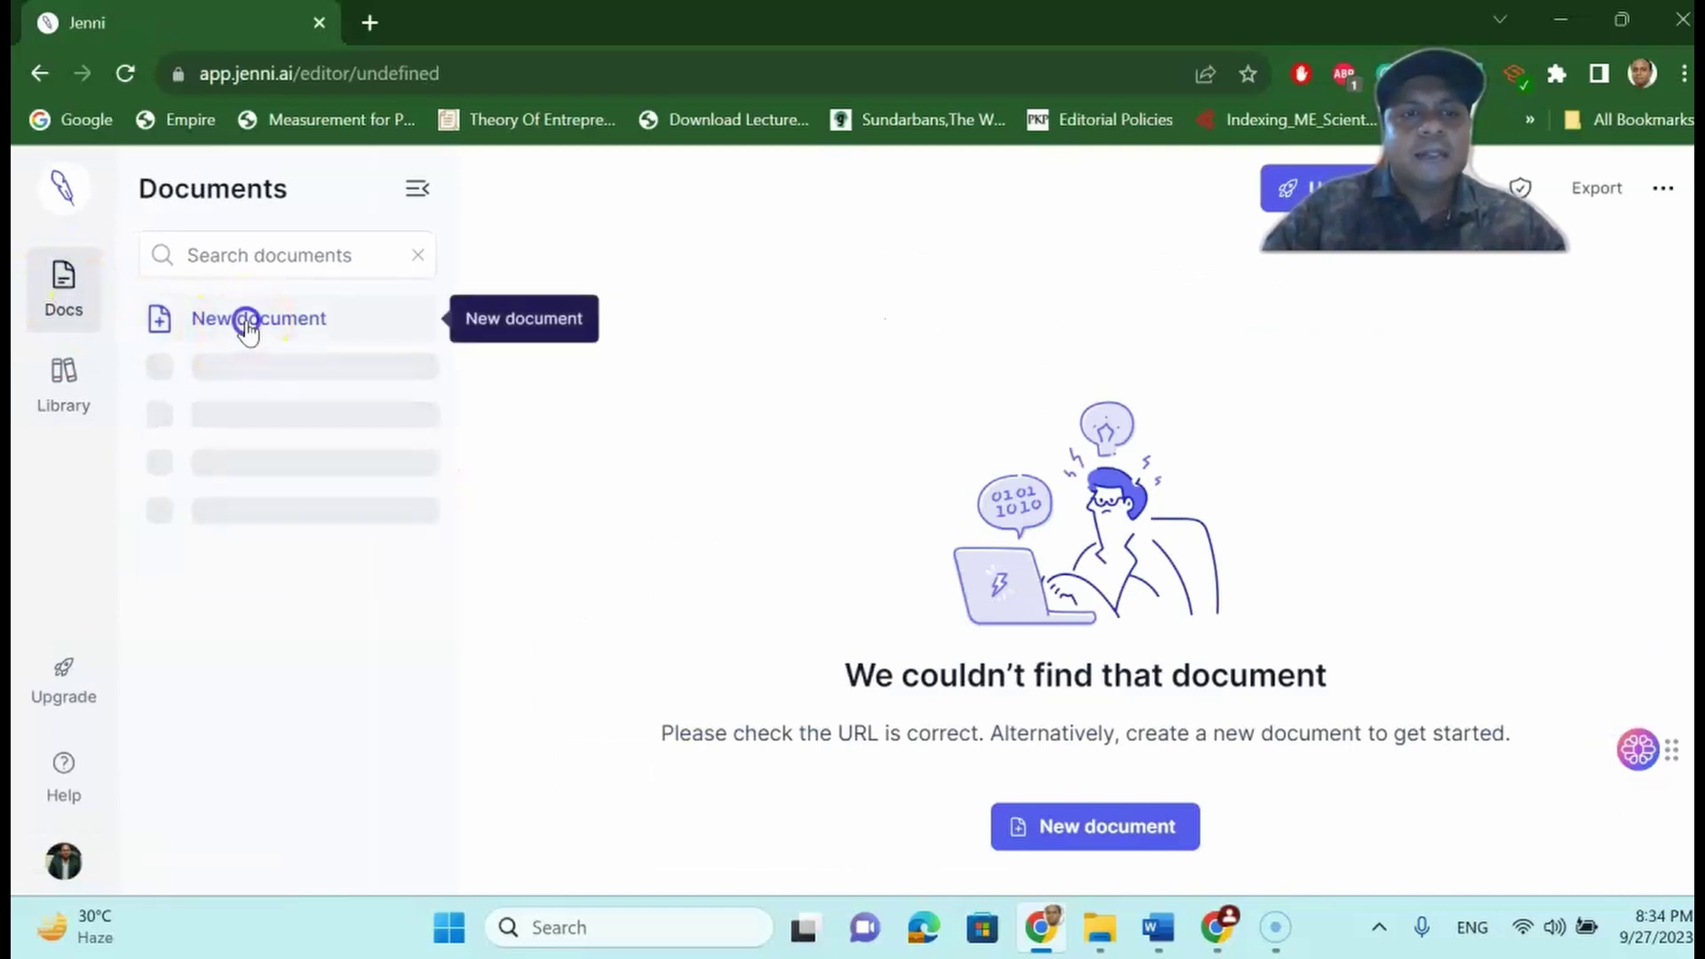
click(247, 321)
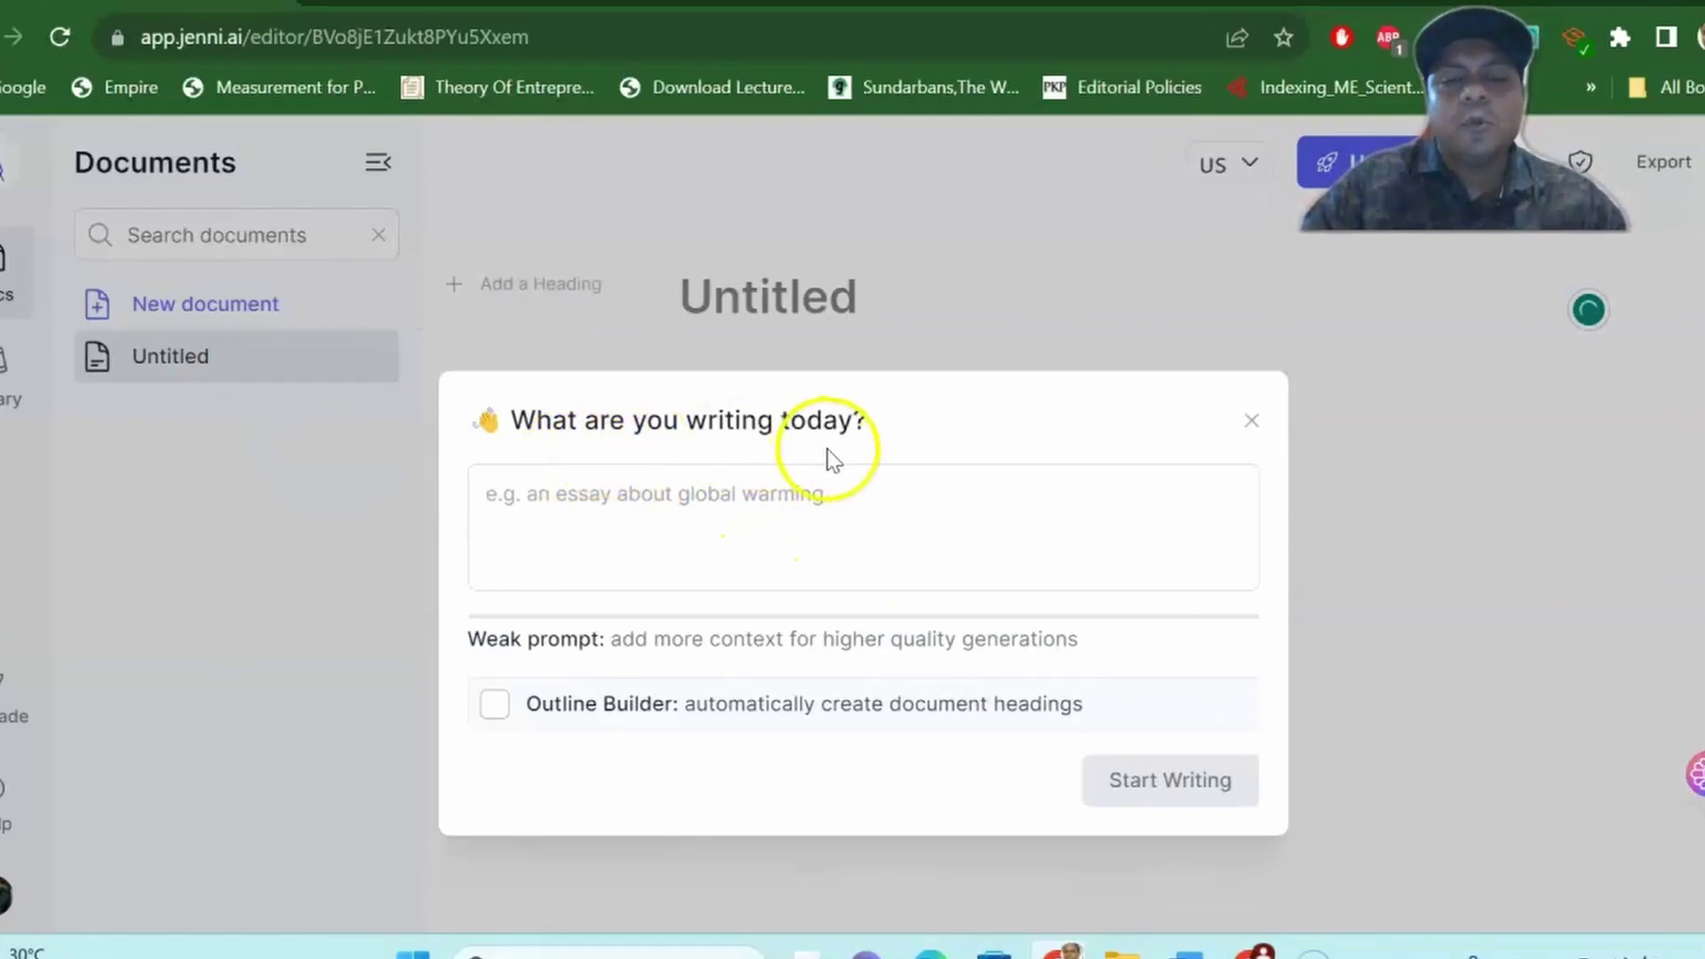
click(734, 495)
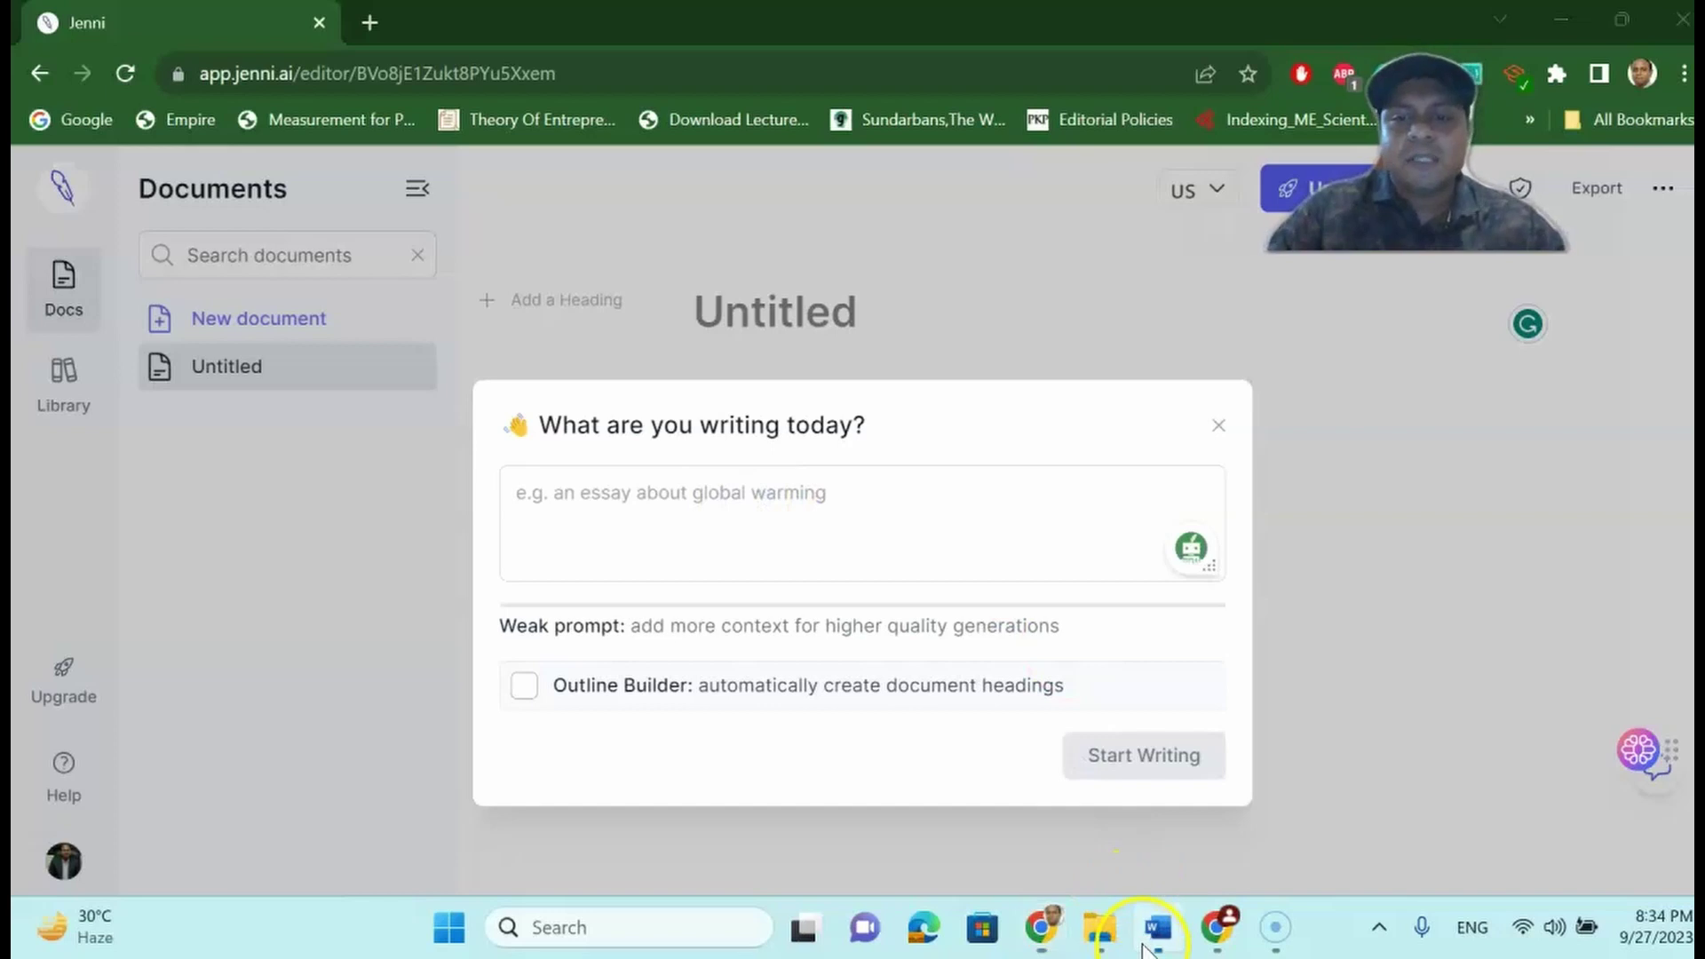
Copy the Word manuscript's full title on immigration inflows and GDP productivity
click(1158, 928)
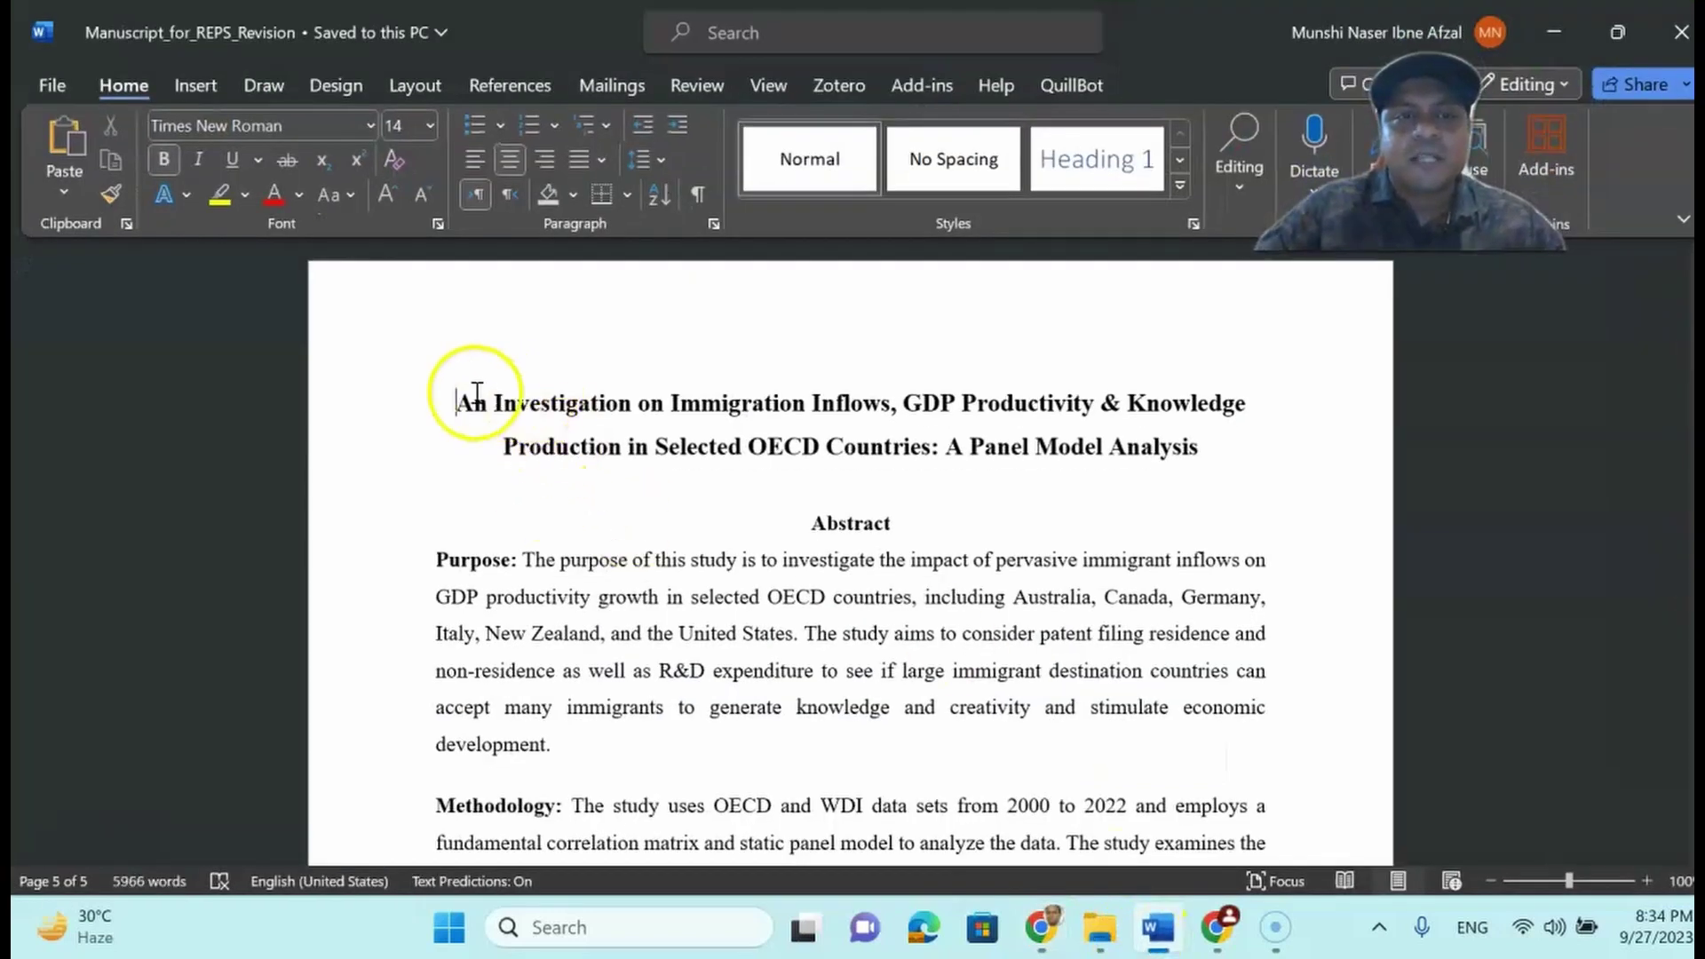
drag(452, 402, 917, 468)
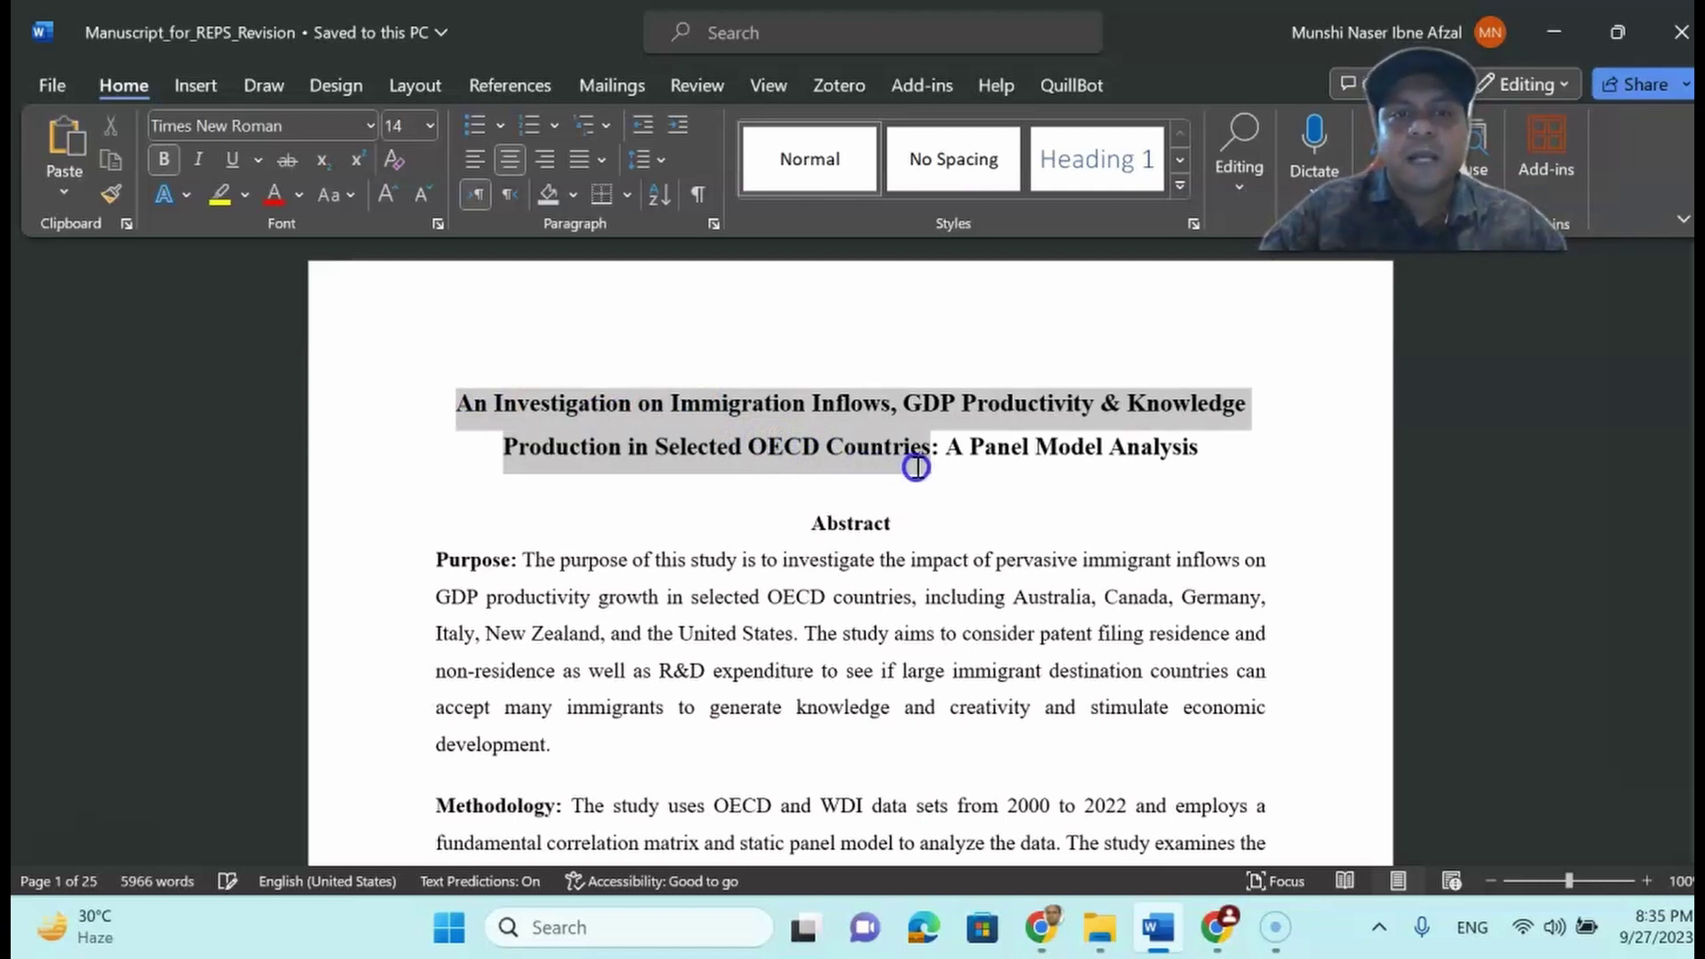
drag(917, 468, 1217, 468)
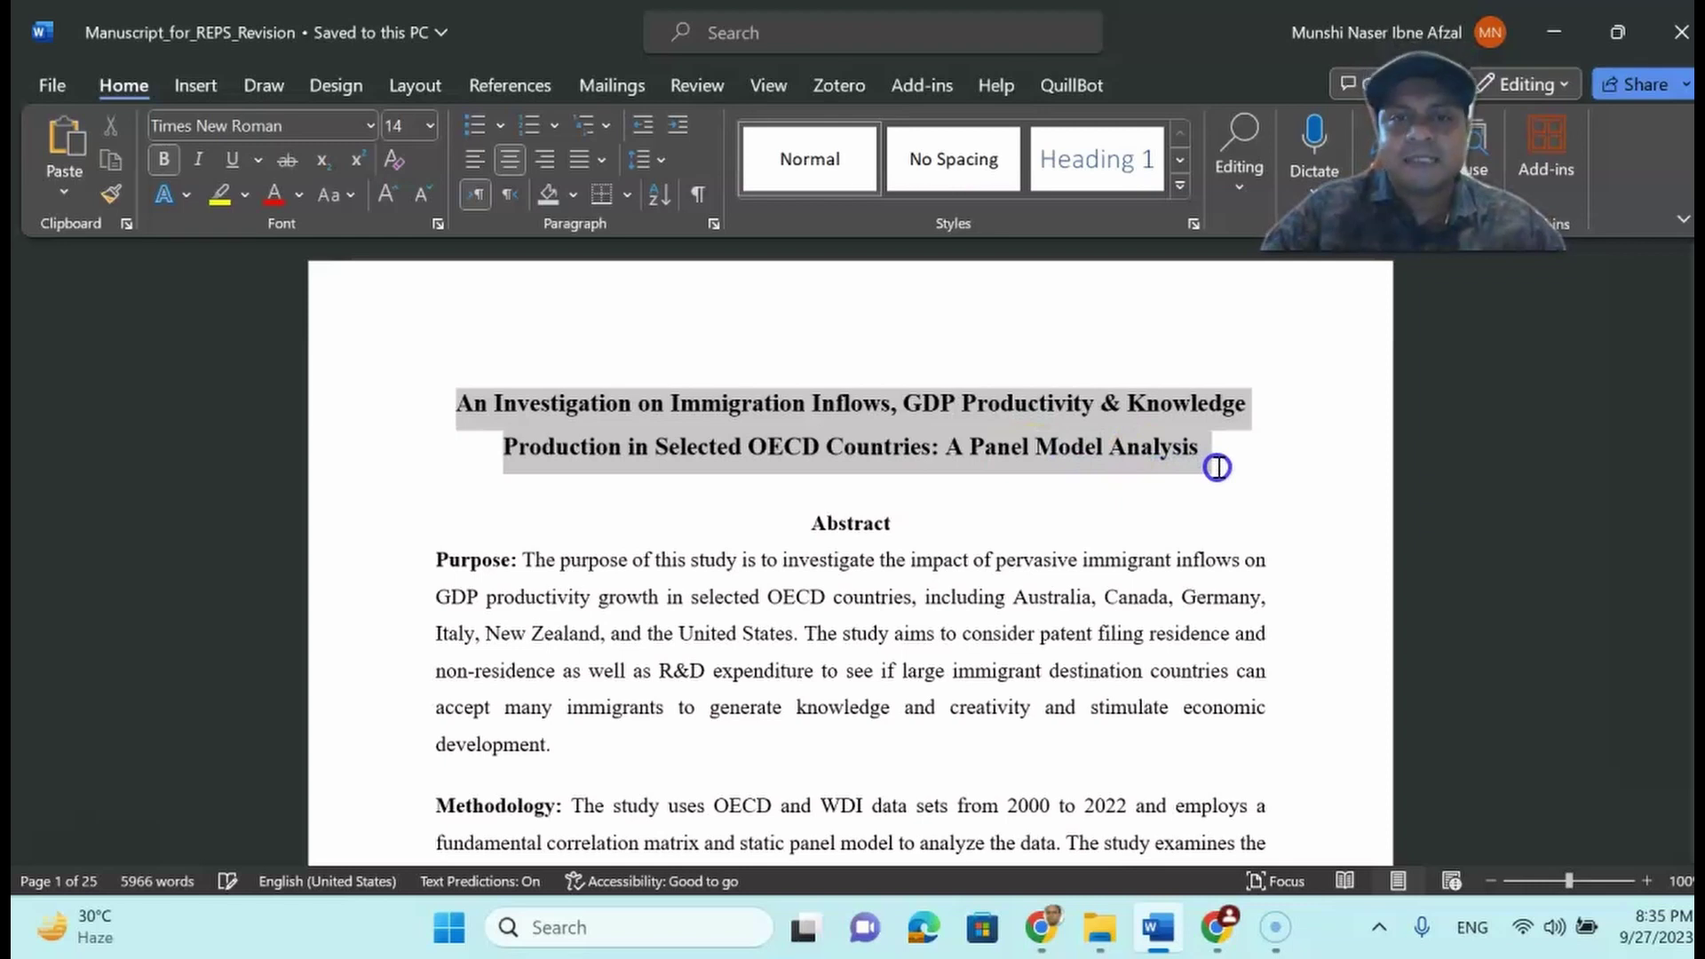
right_click(888, 432)
click(948, 391)
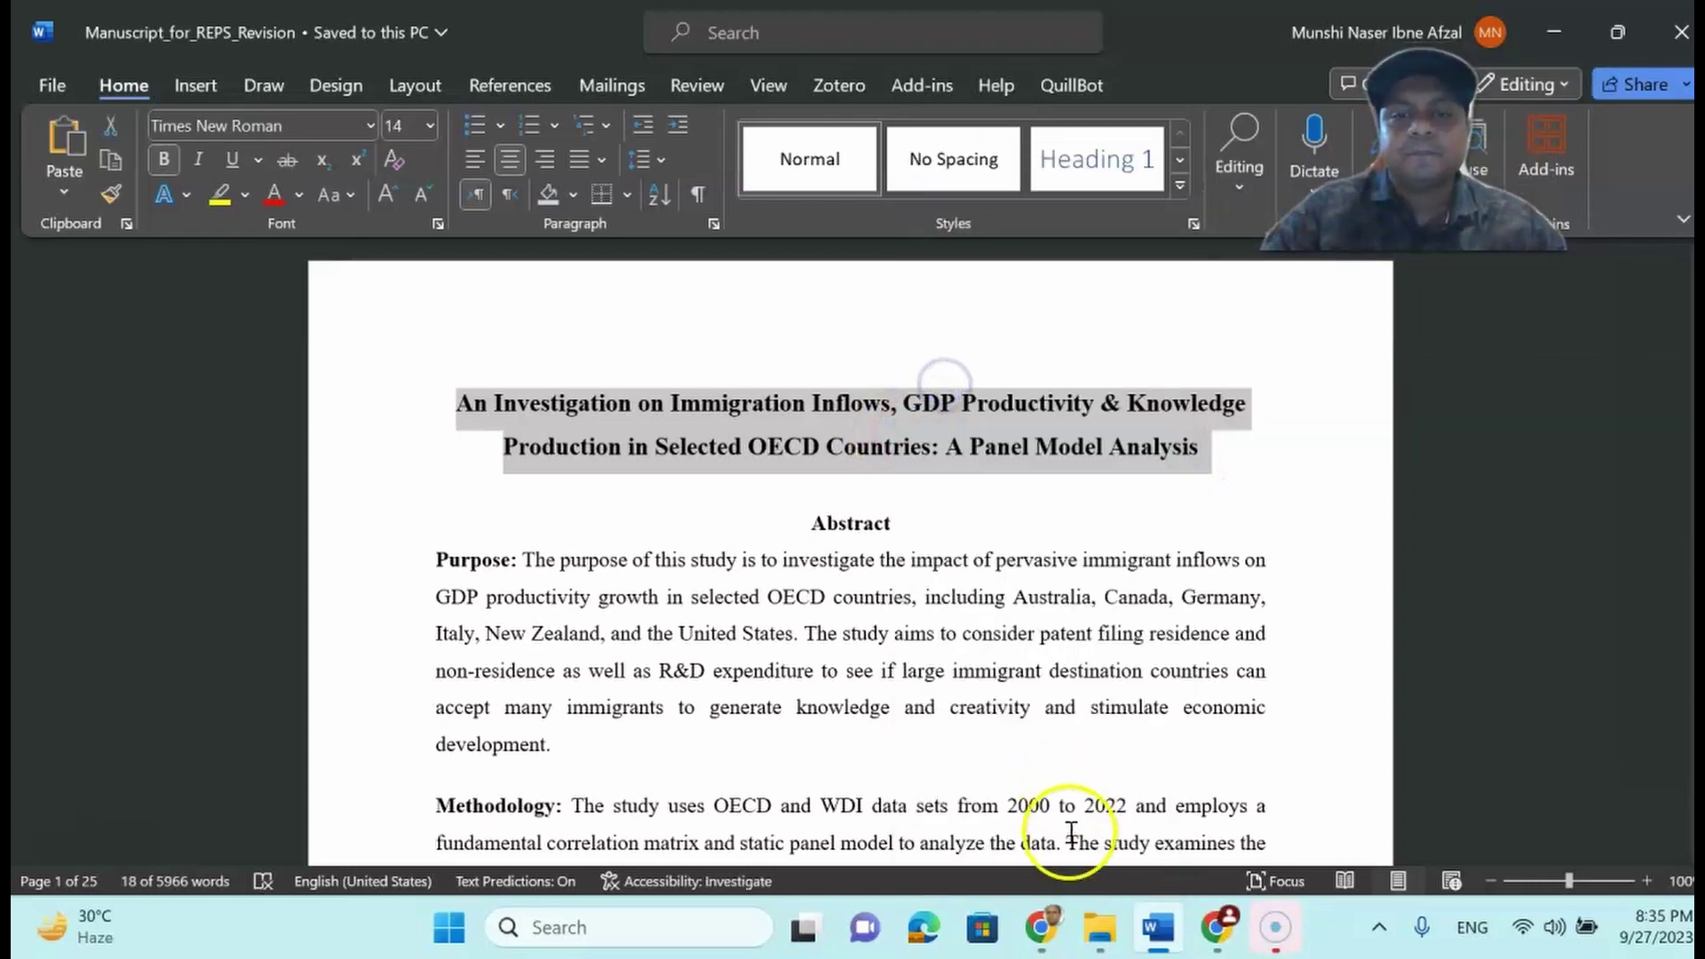
click(1039, 927)
Paste the manuscript title as the writing prompt and start writing 'Immigration and GDP Analysis'
click(522, 489)
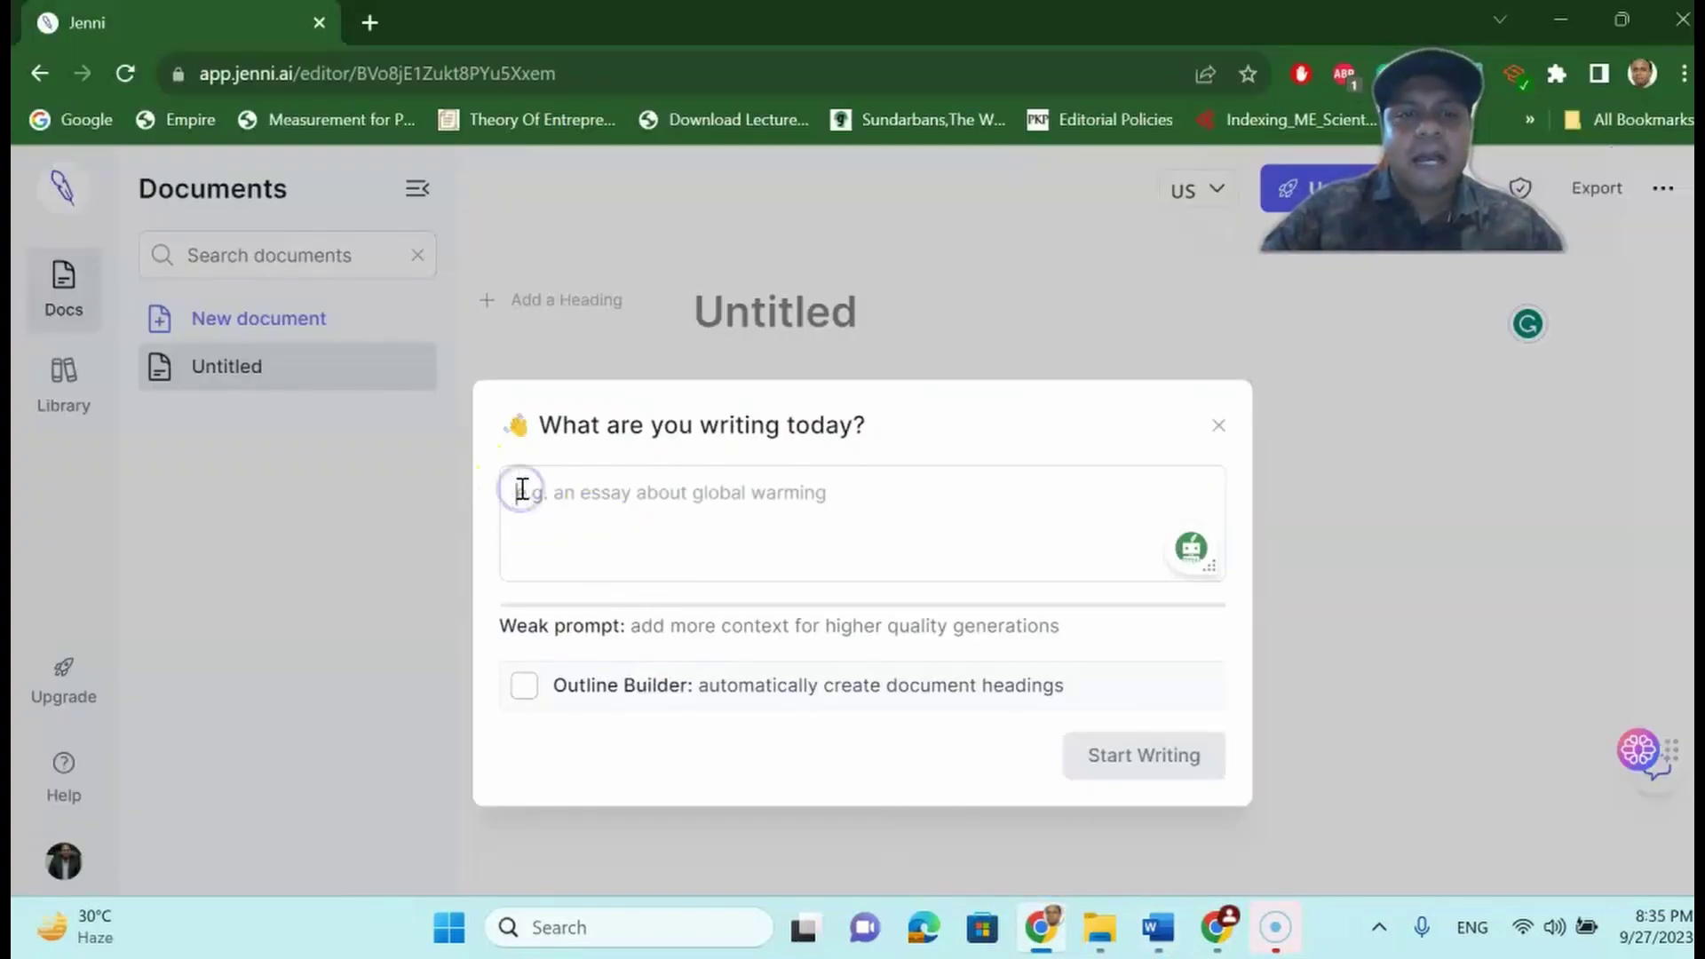
key(ctrl+v)
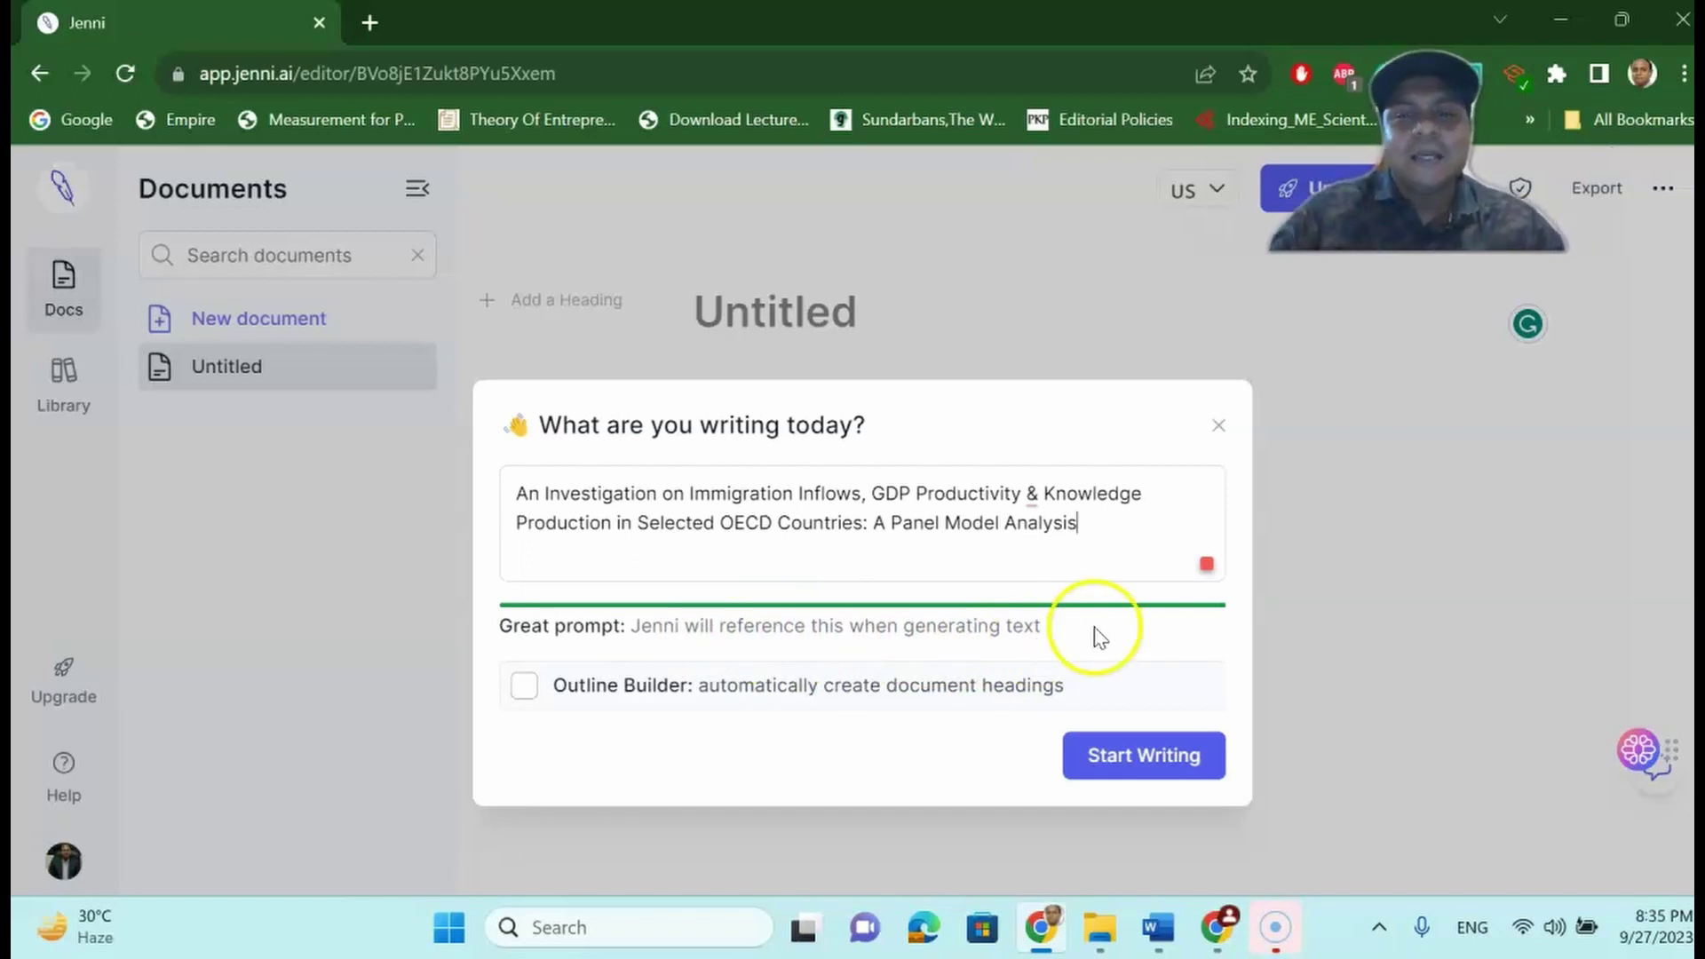
click(1120, 766)
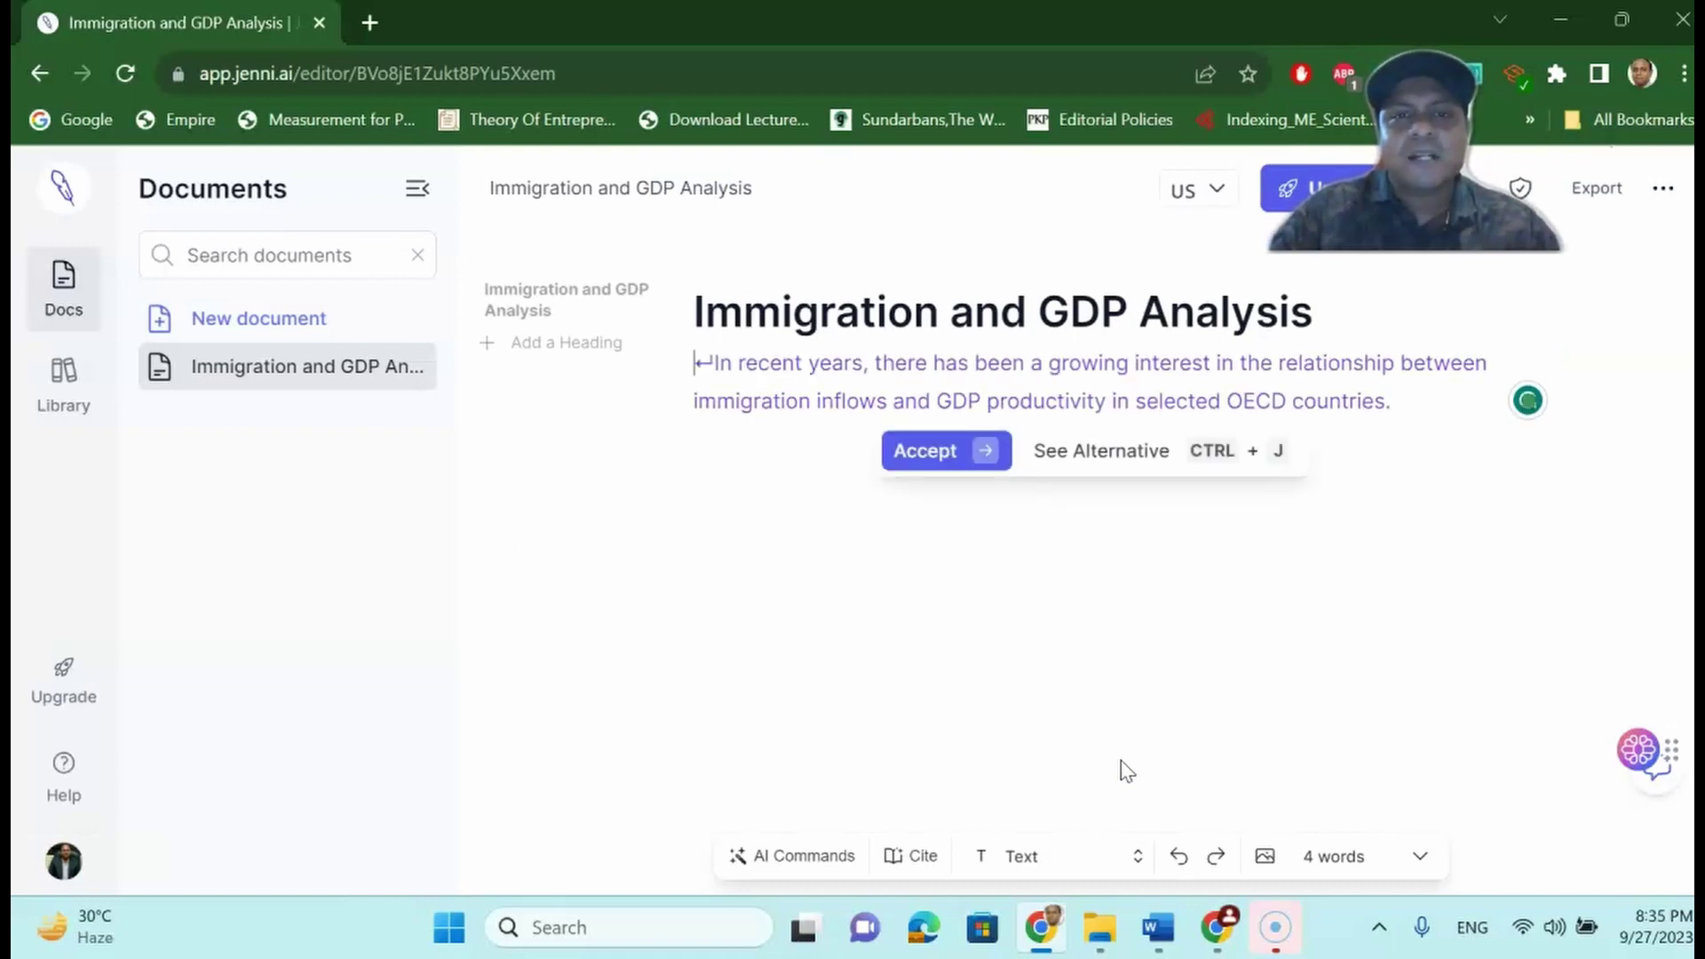
Accept the suggested opening sentence and an alternative AI continuation
click(1041, 622)
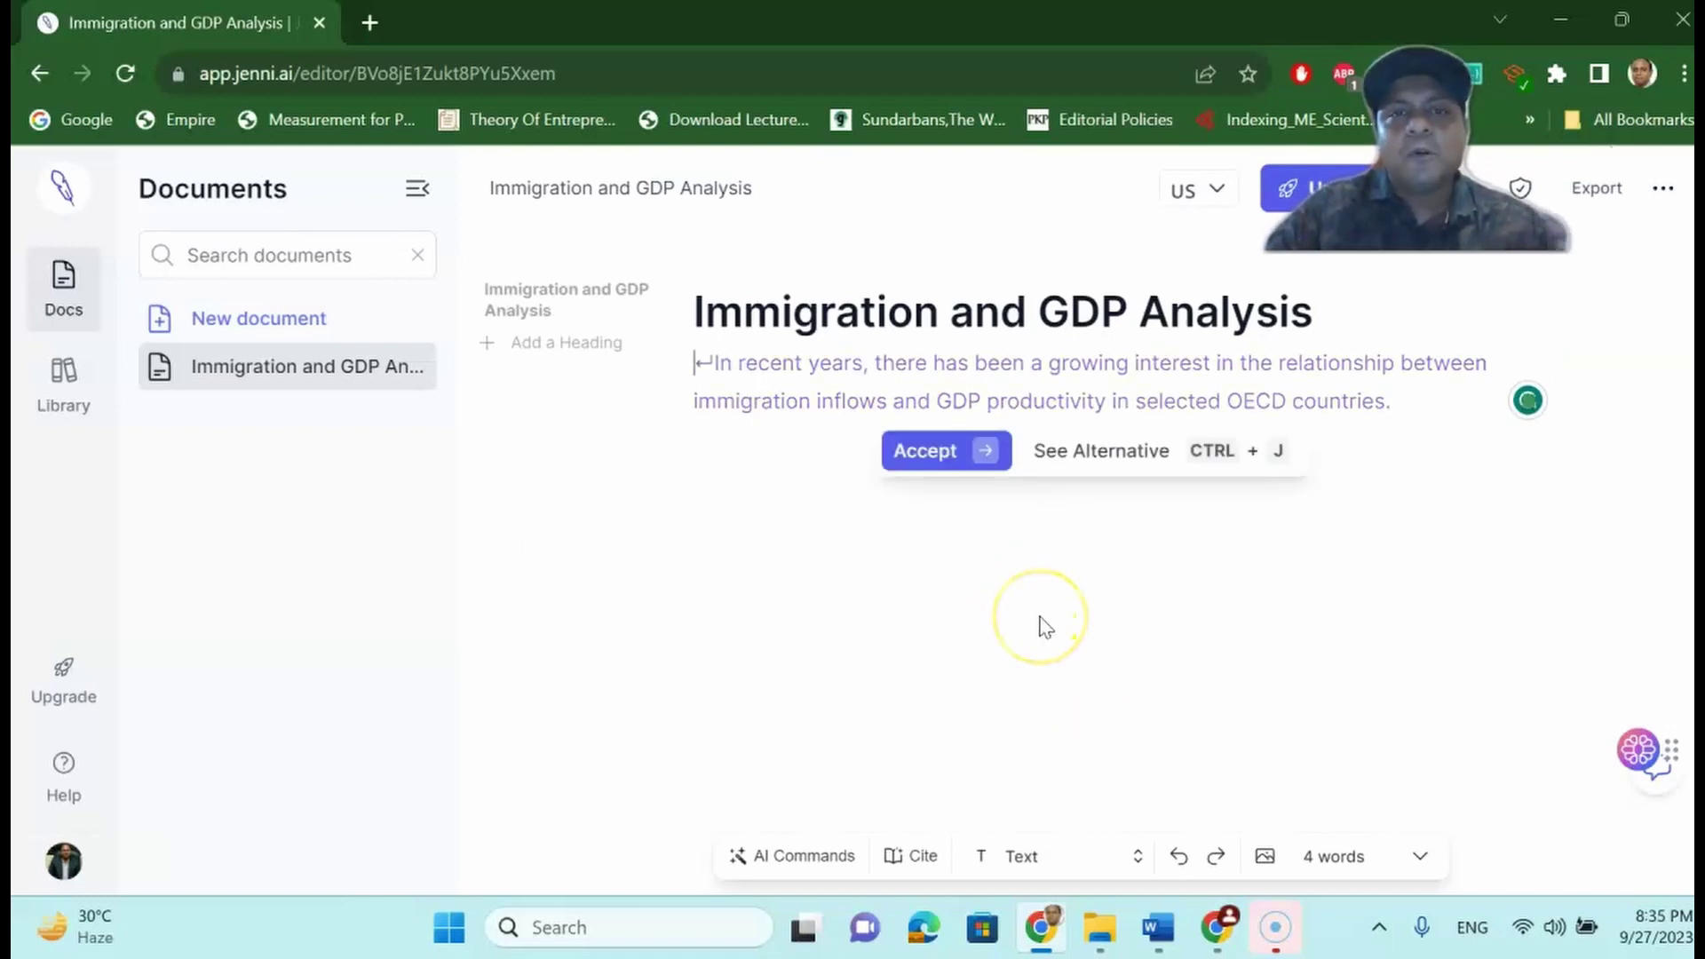
click(748, 381)
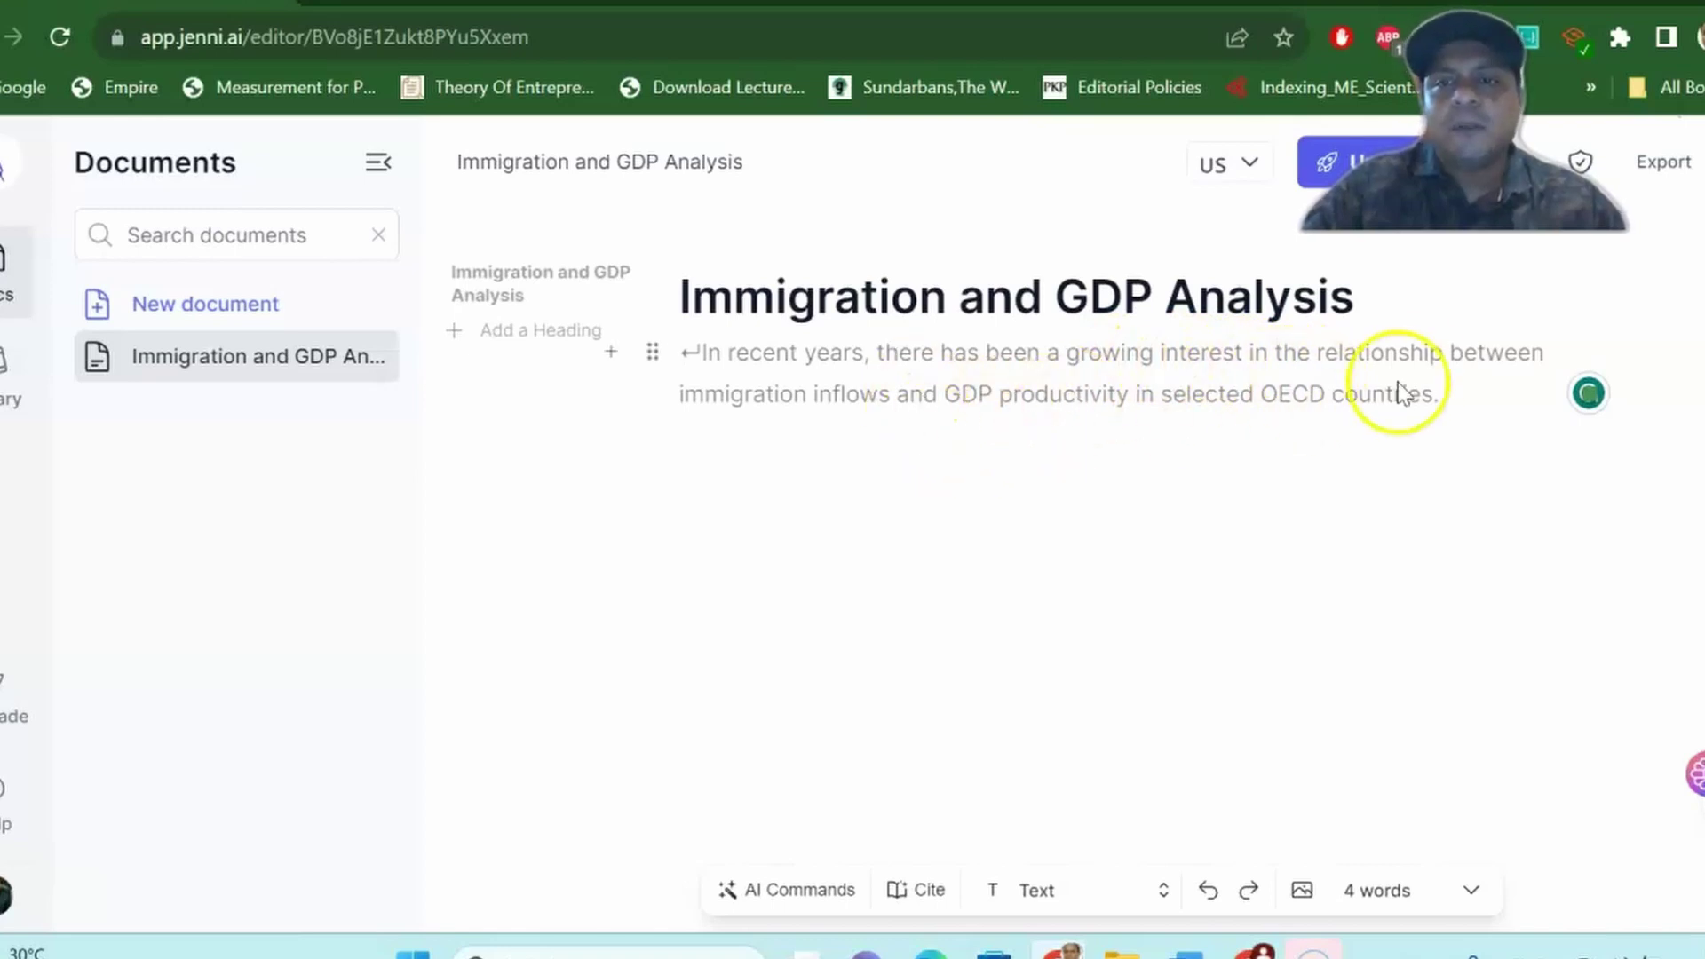
mouse_move(1278, 408)
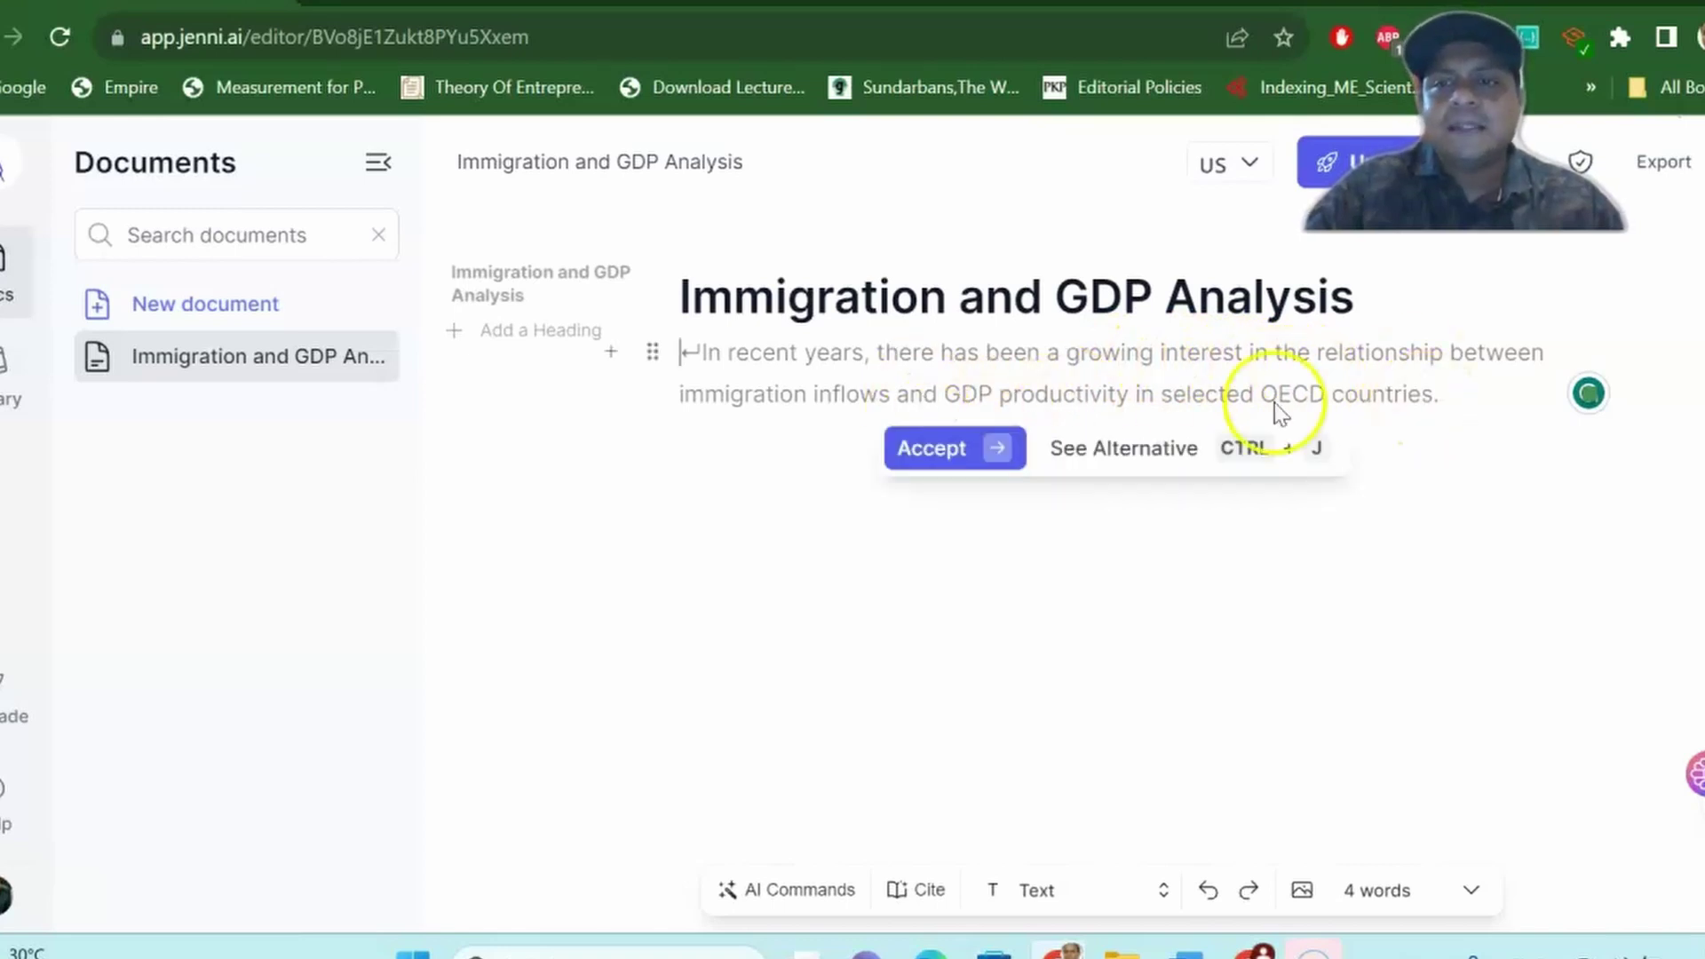
click(934, 452)
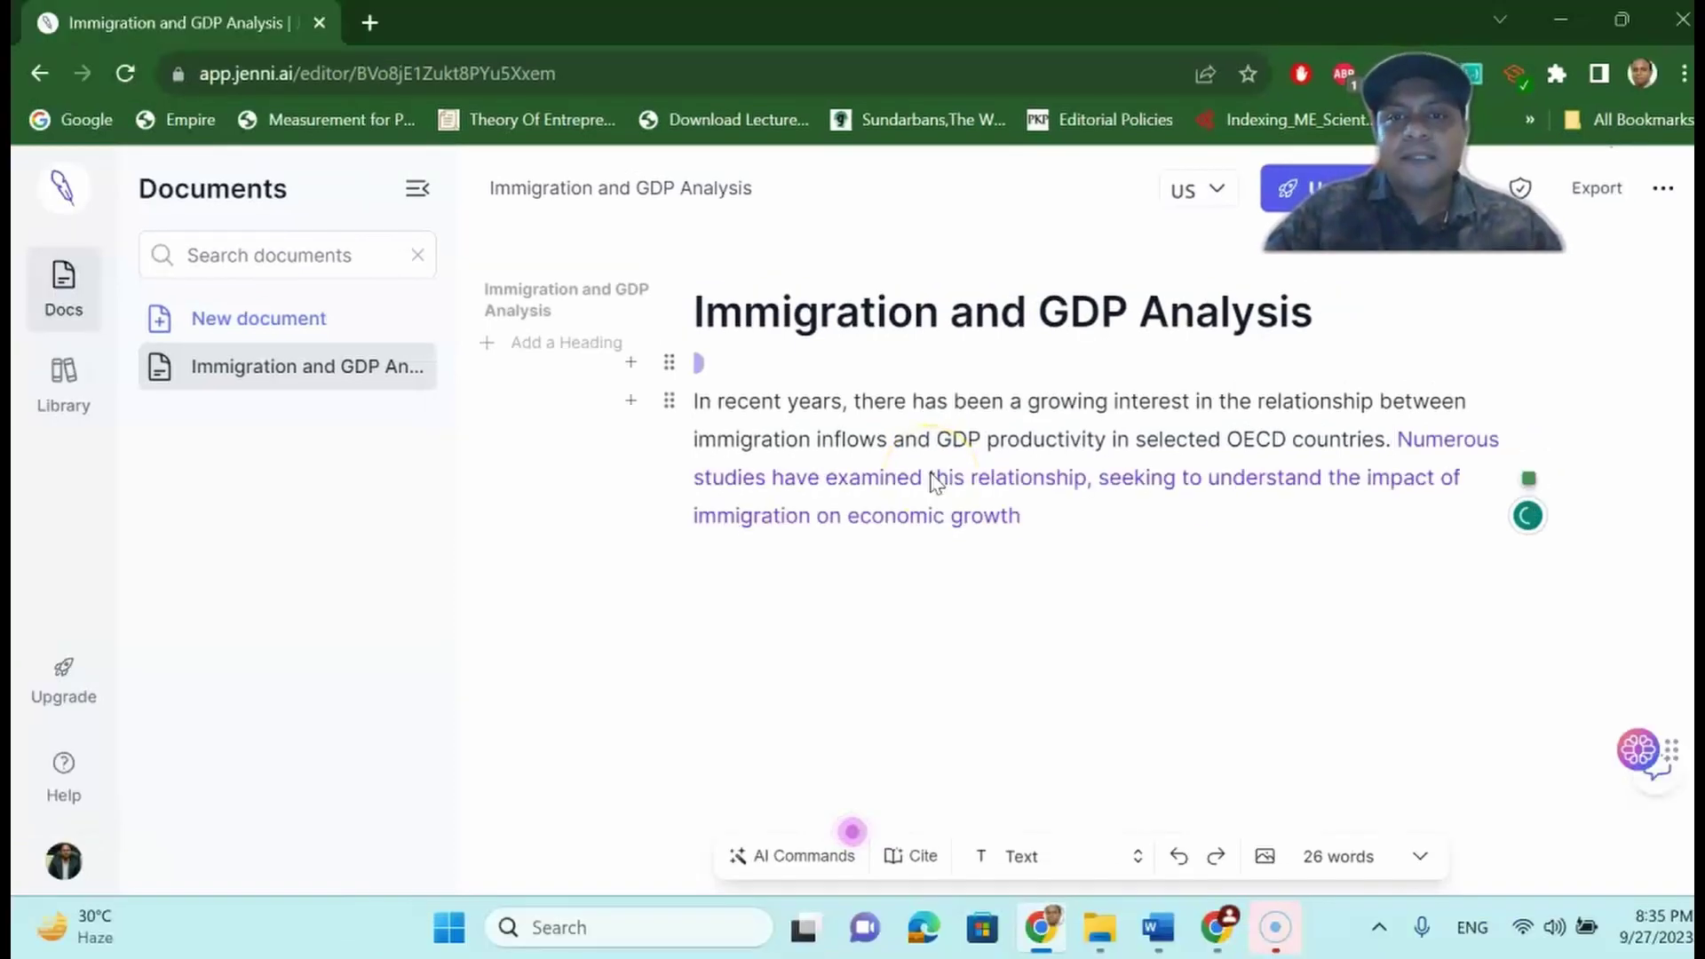
click(1104, 583)
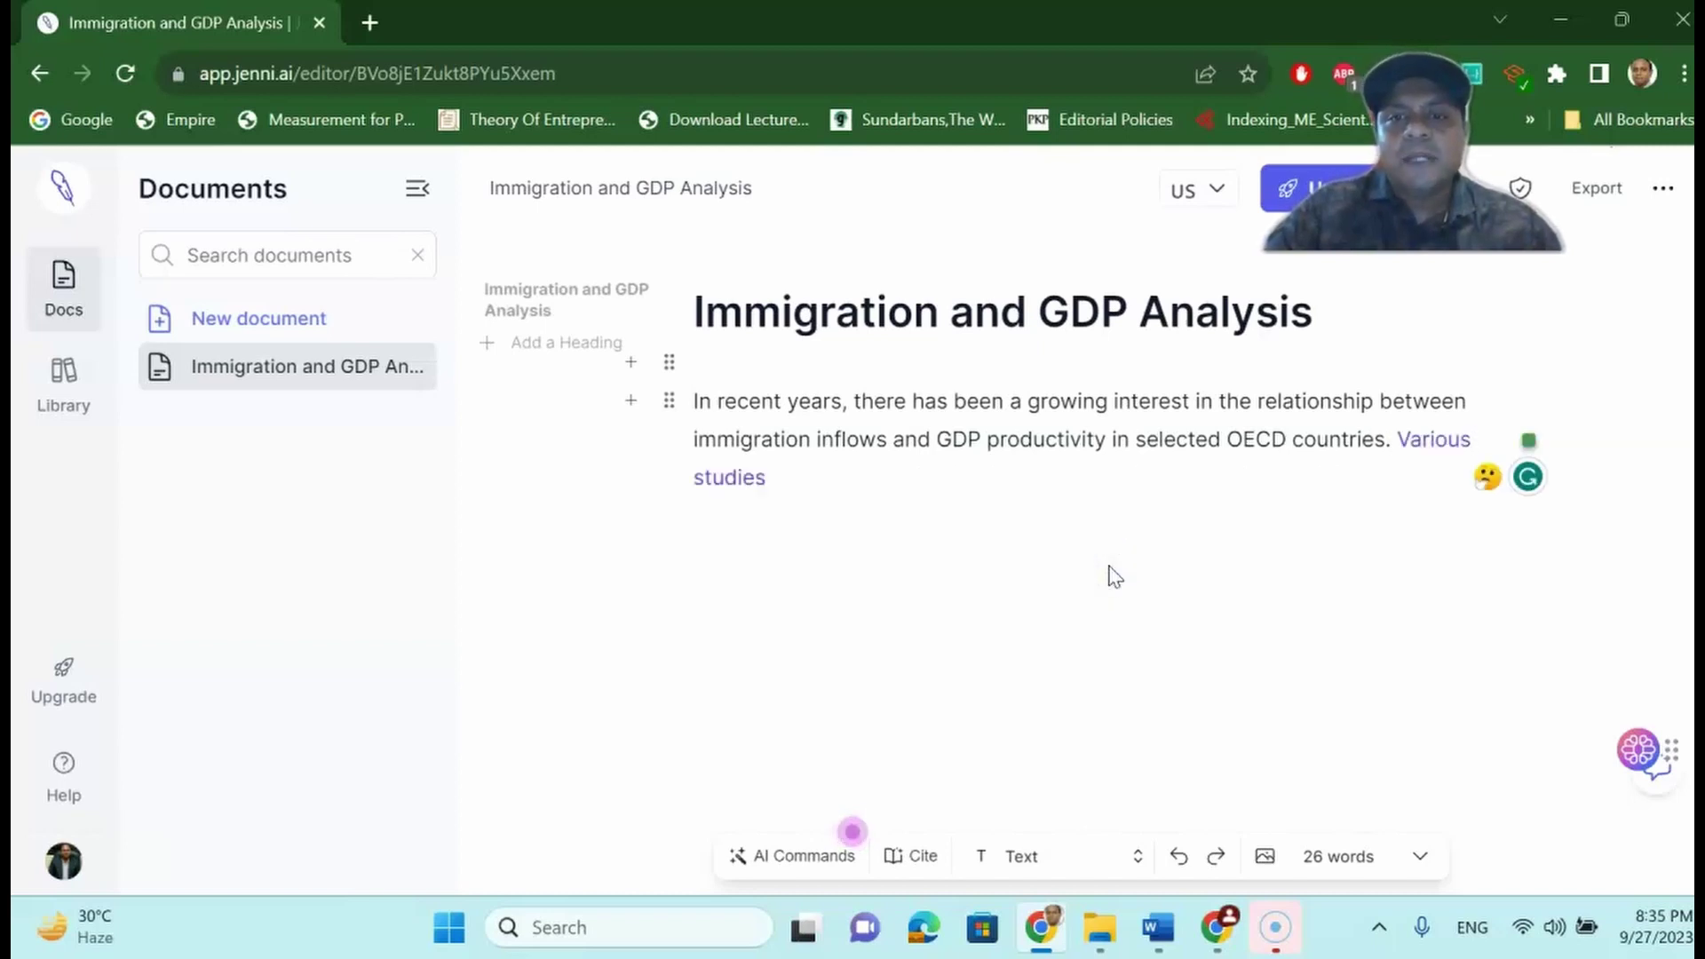
click(916, 529)
click(916, 567)
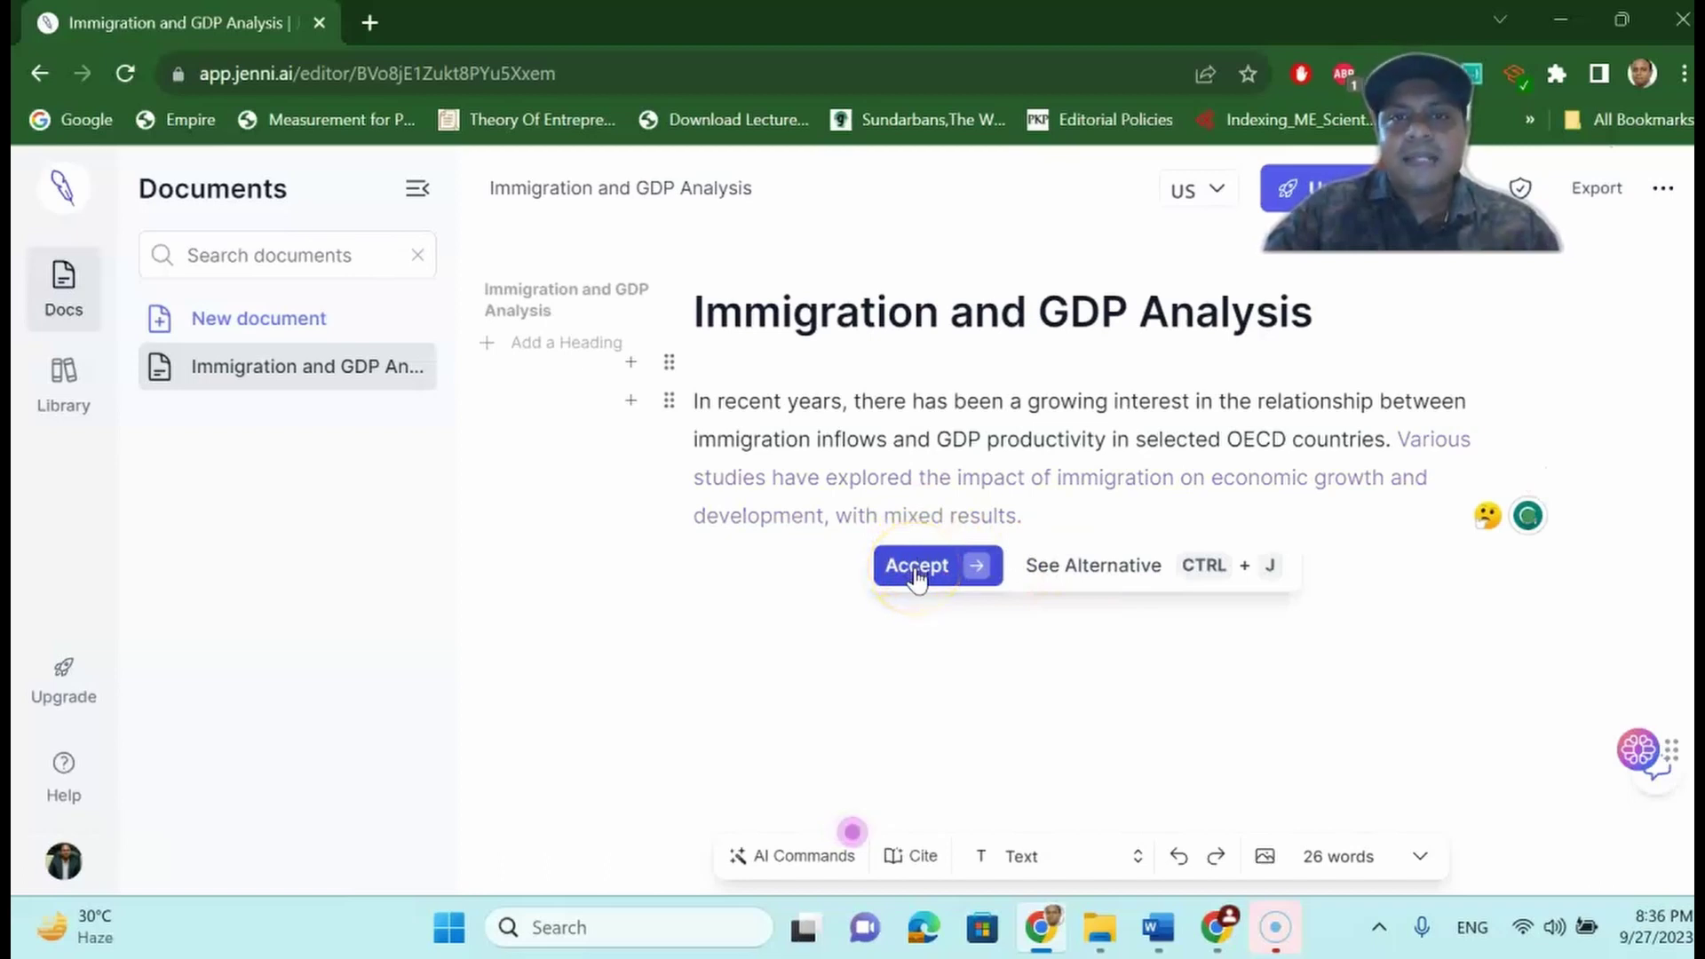
Accept AI sentences on Gruen's findings, the (Feridun, 2005) citation, and Jolley's study
click(917, 576)
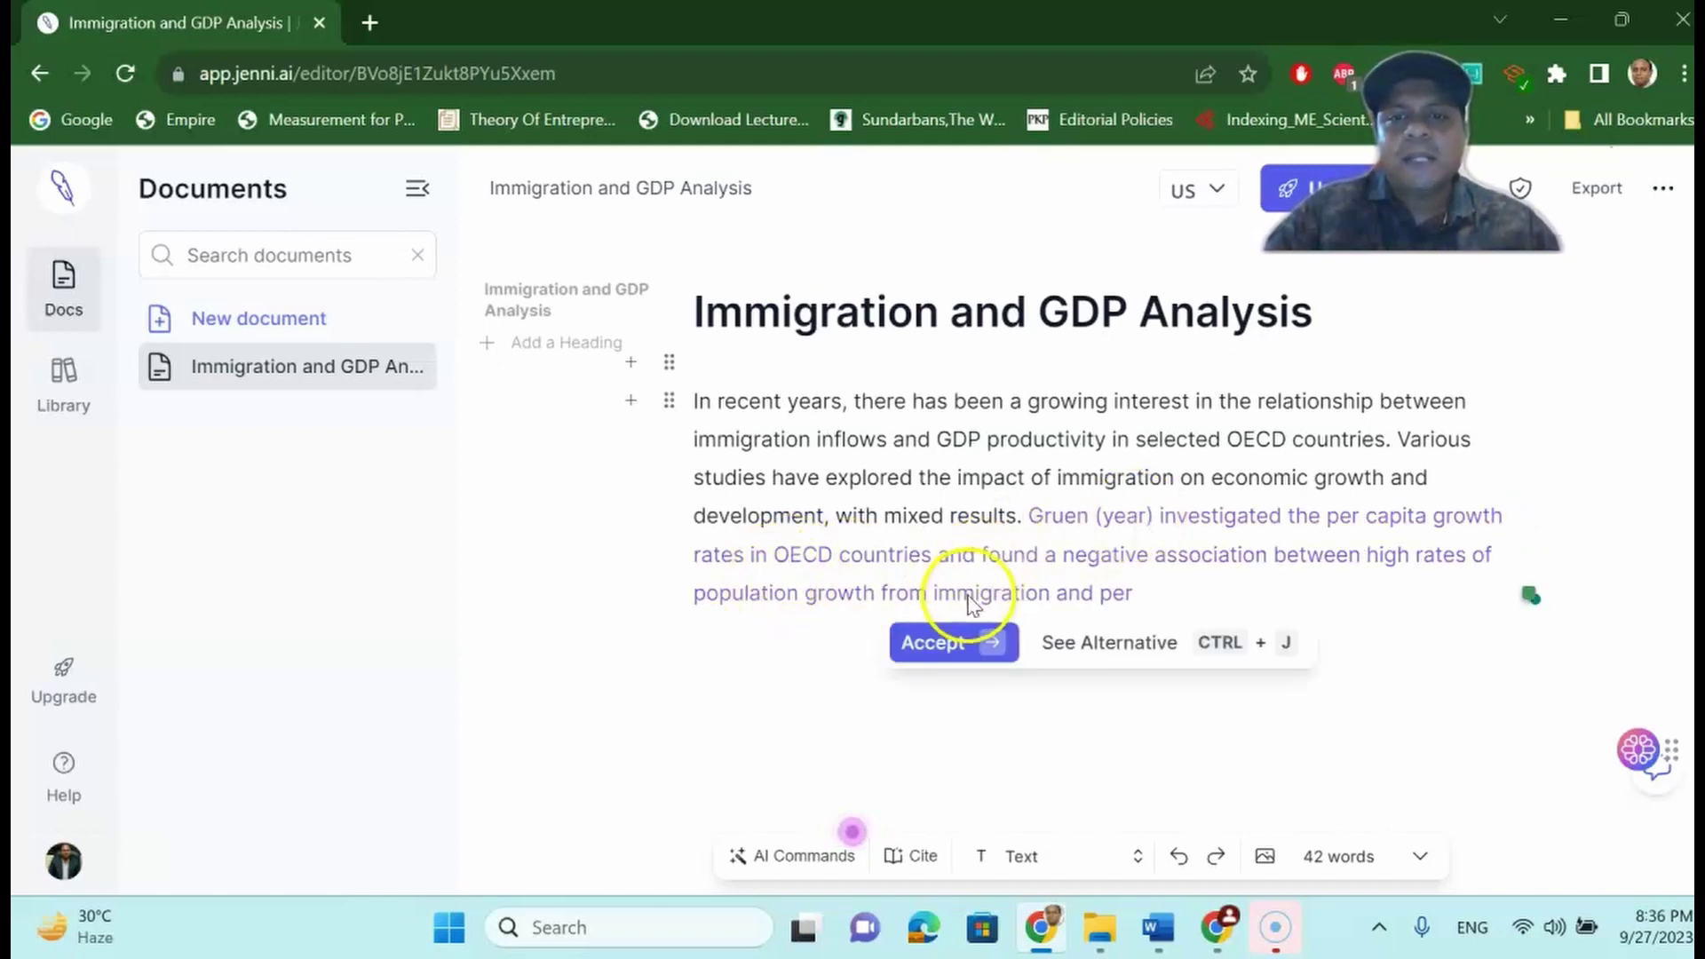
click(937, 644)
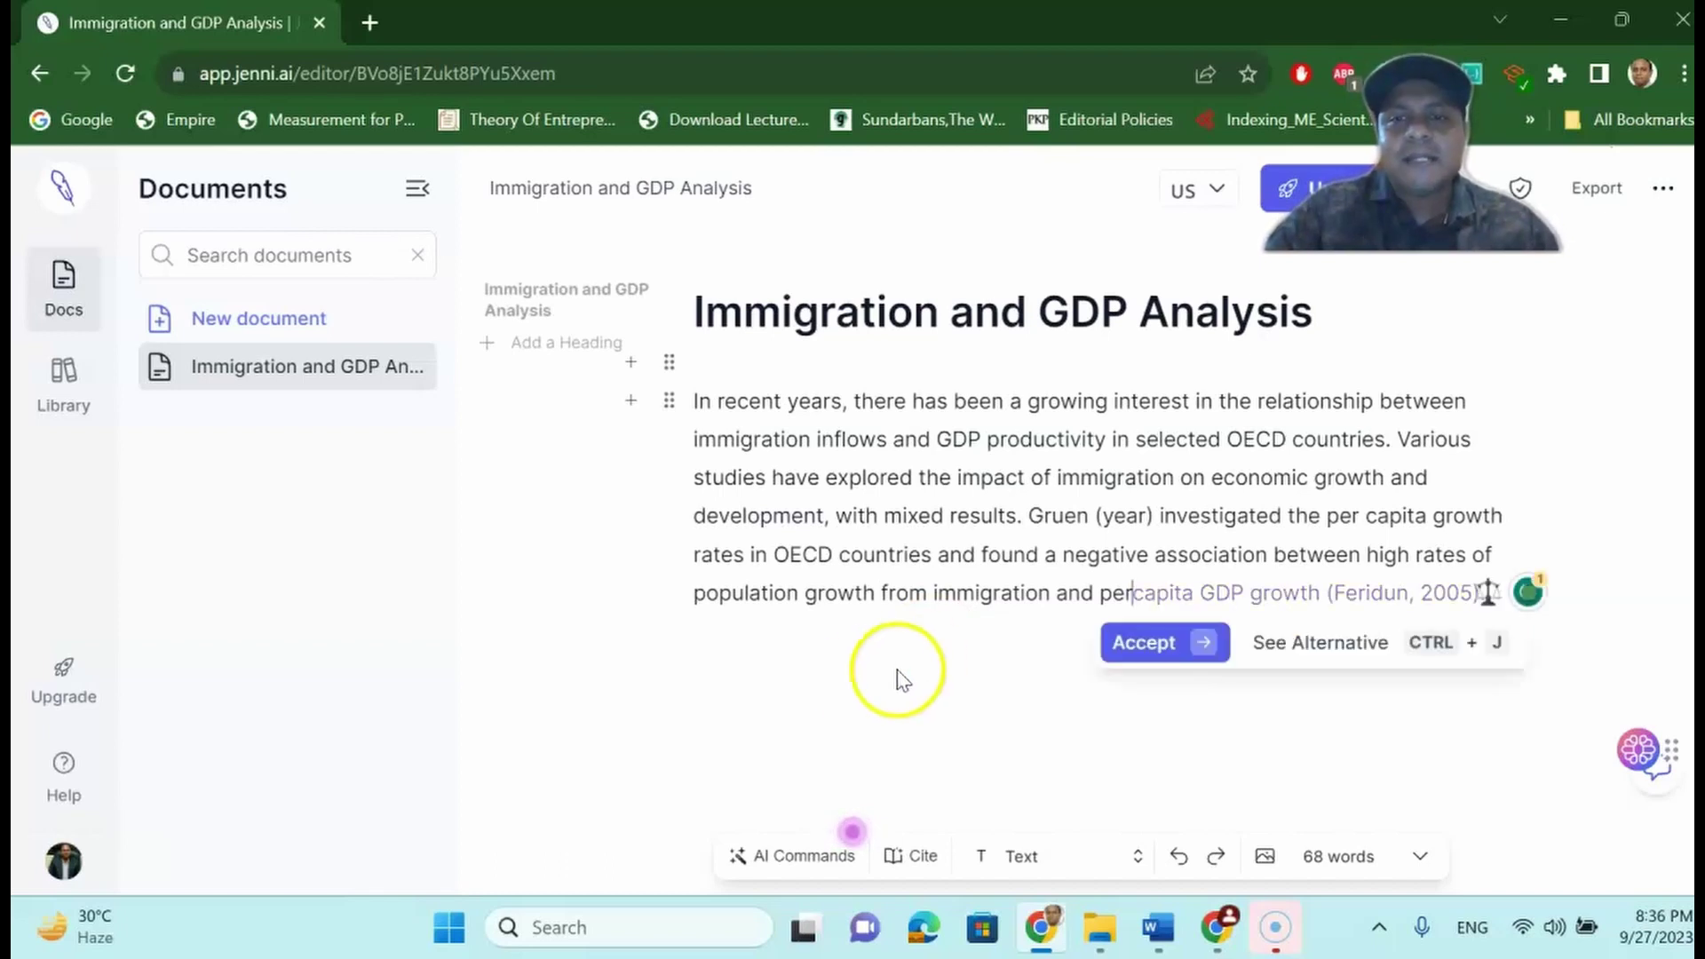
click(1145, 644)
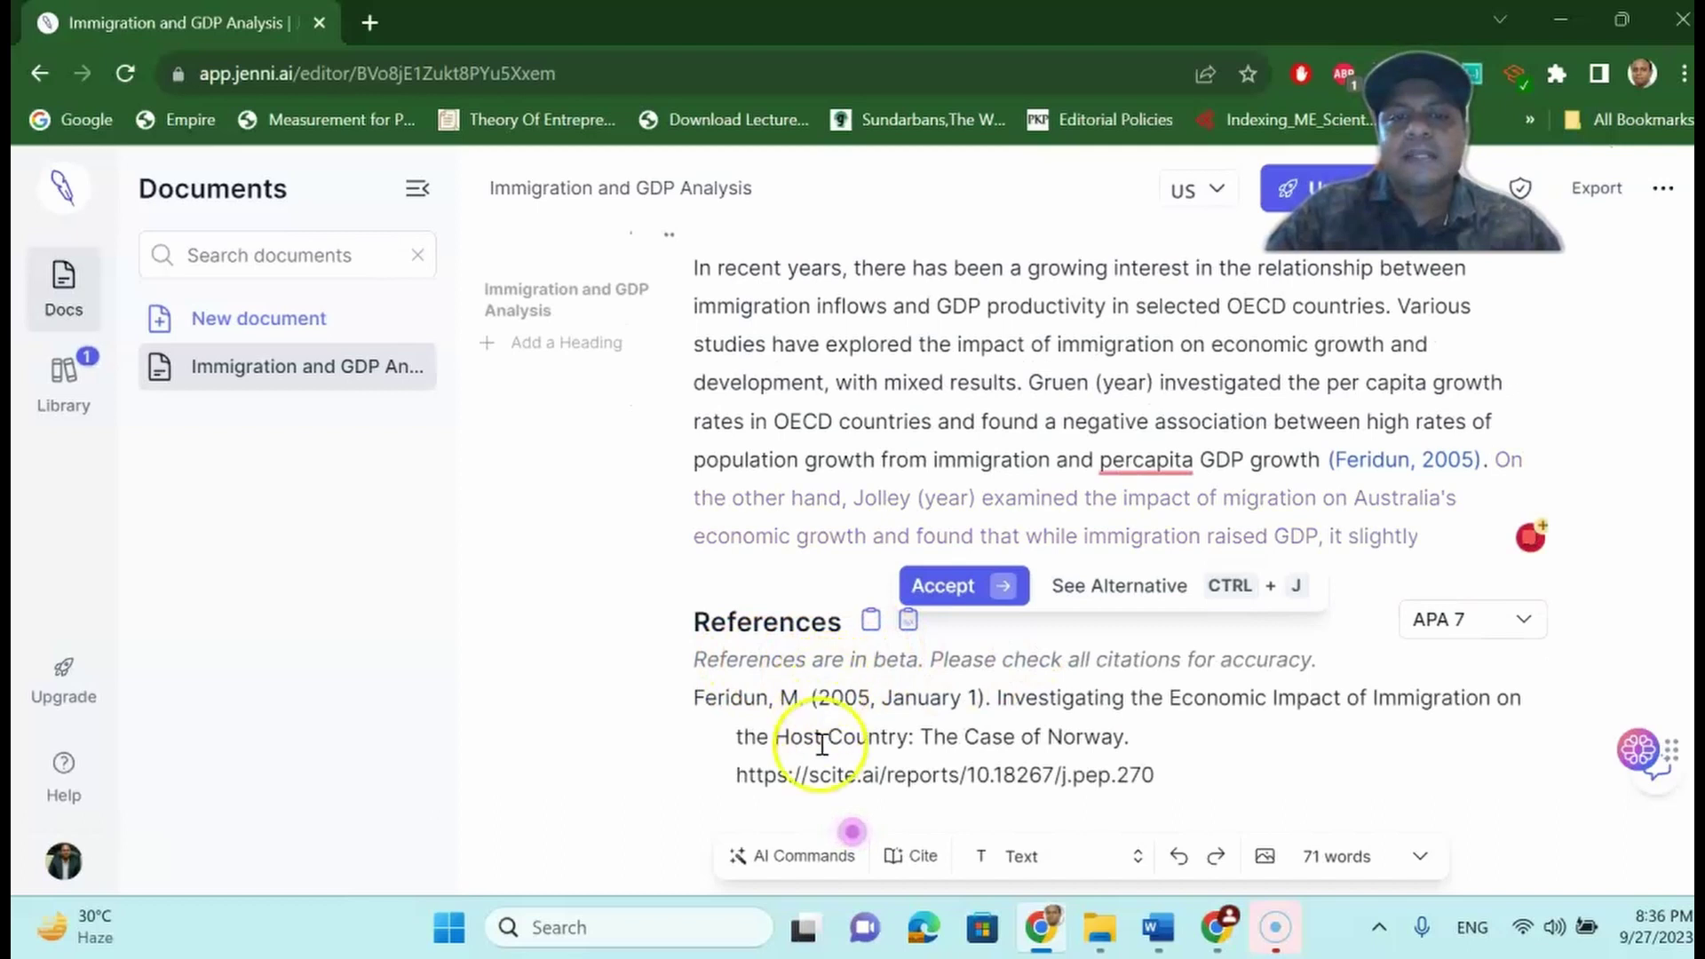
click(943, 588)
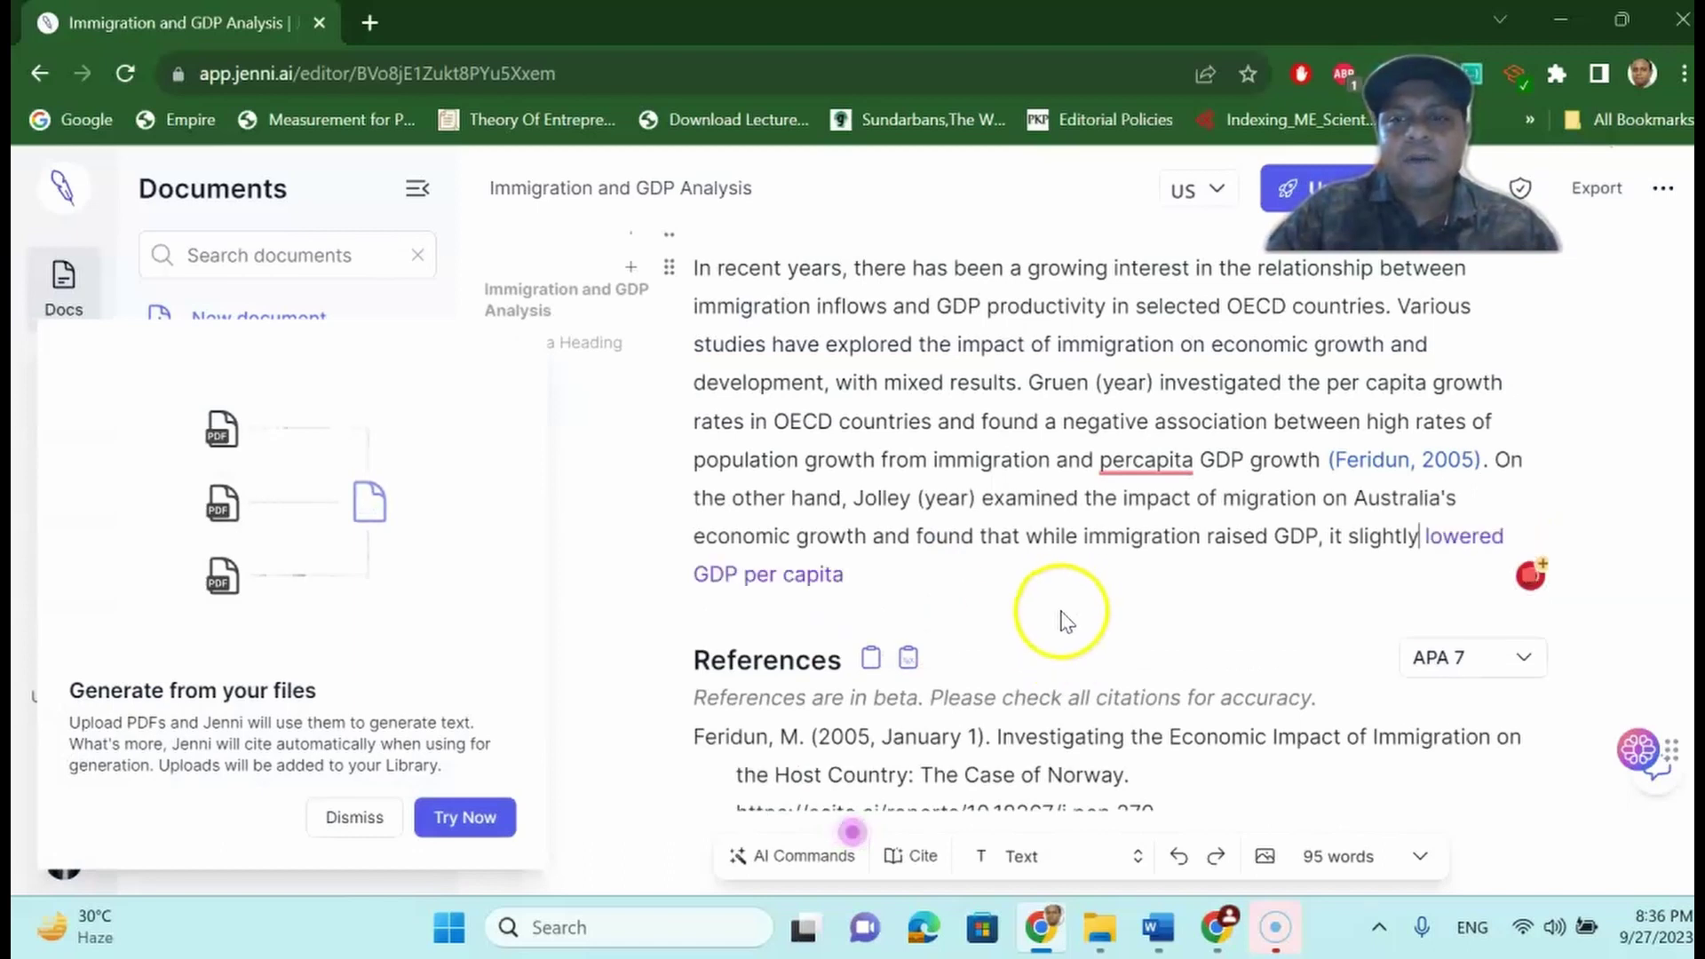
Dismiss the files popup and accept endings on lowered GDP per capita and the panel-model study aim
click(351, 816)
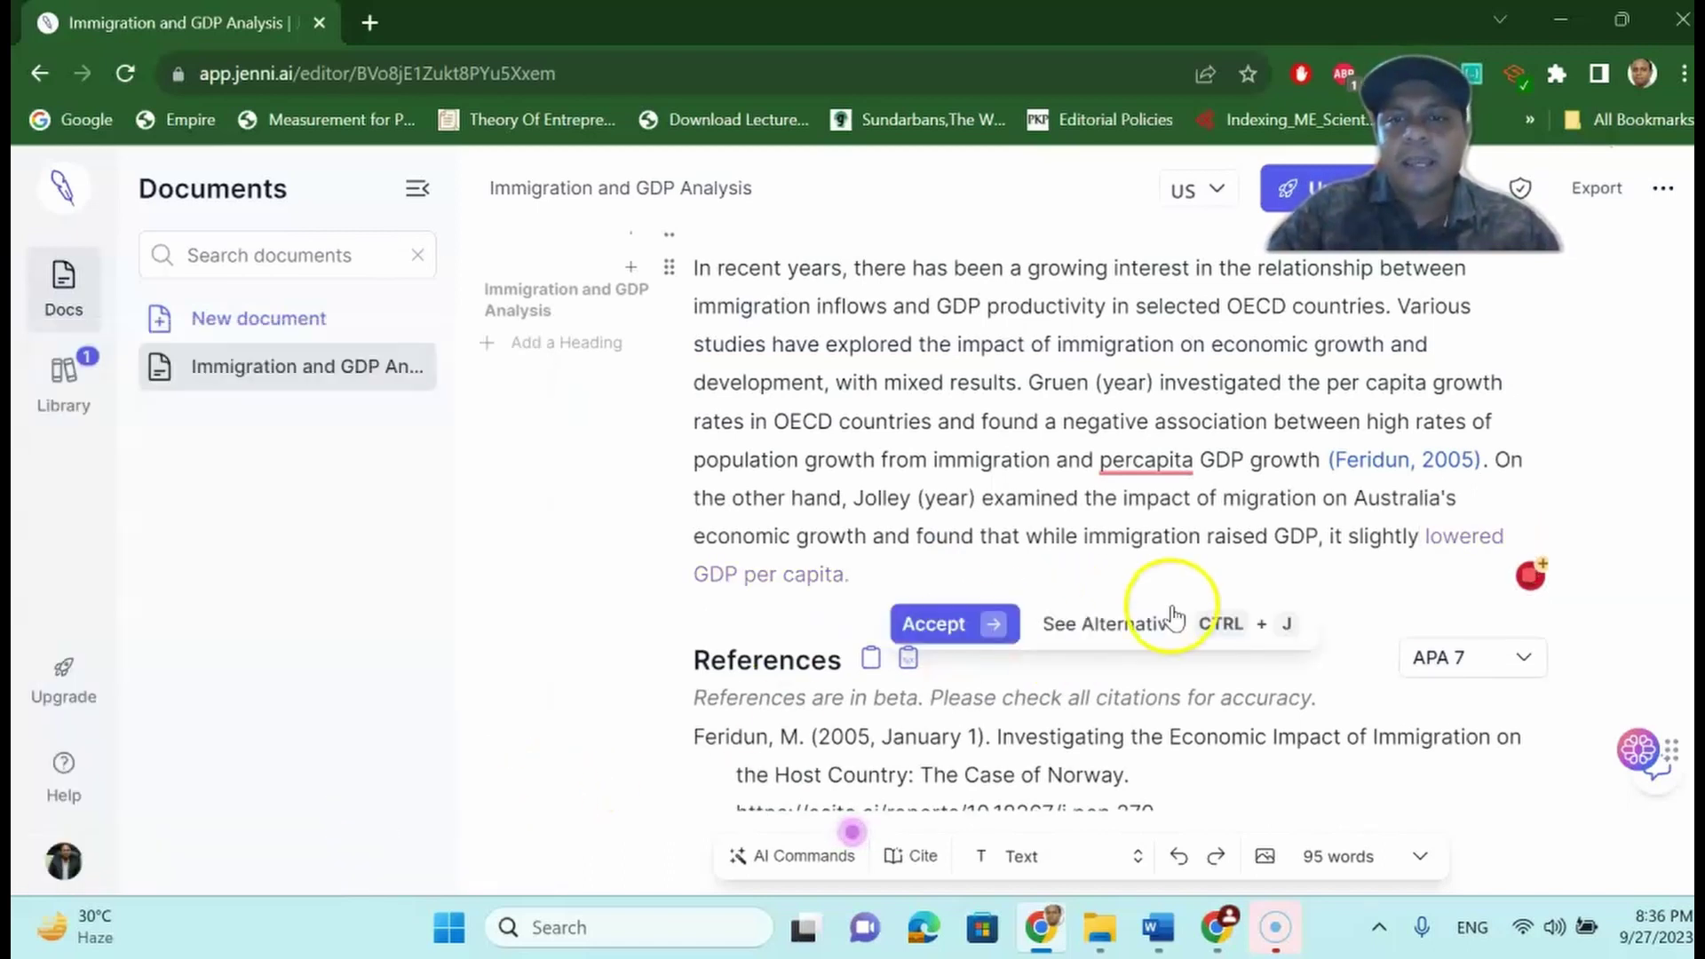
scroll(1173, 607, down, 1)
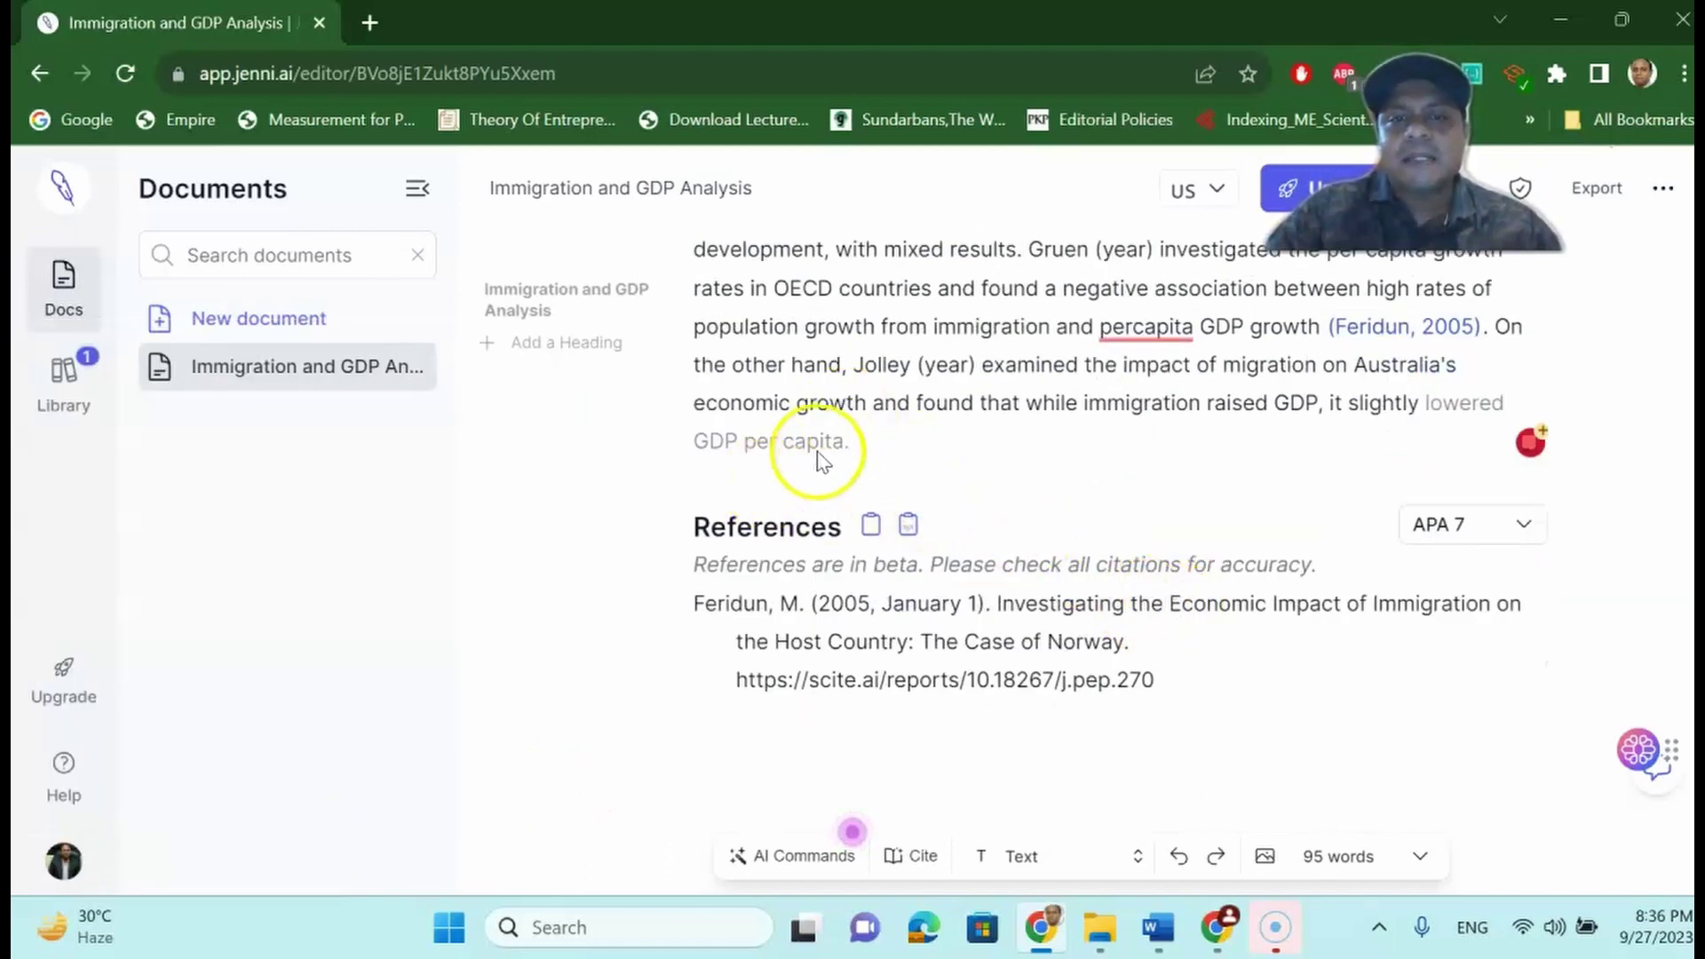
click(924, 487)
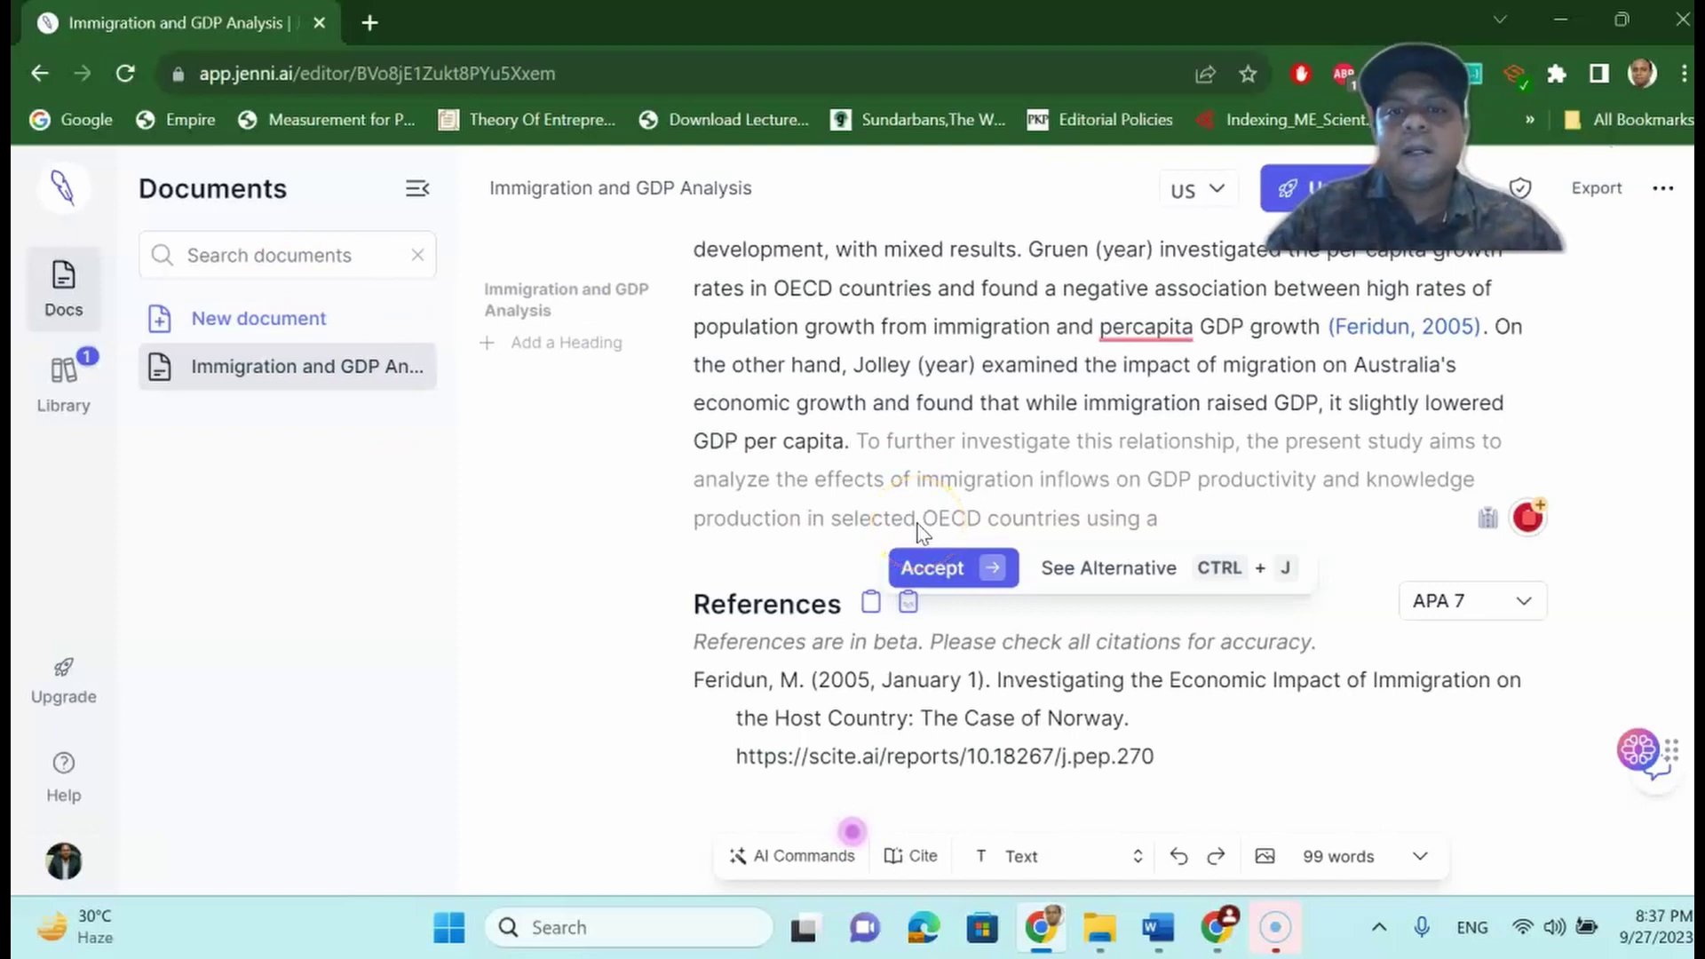
click(920, 569)
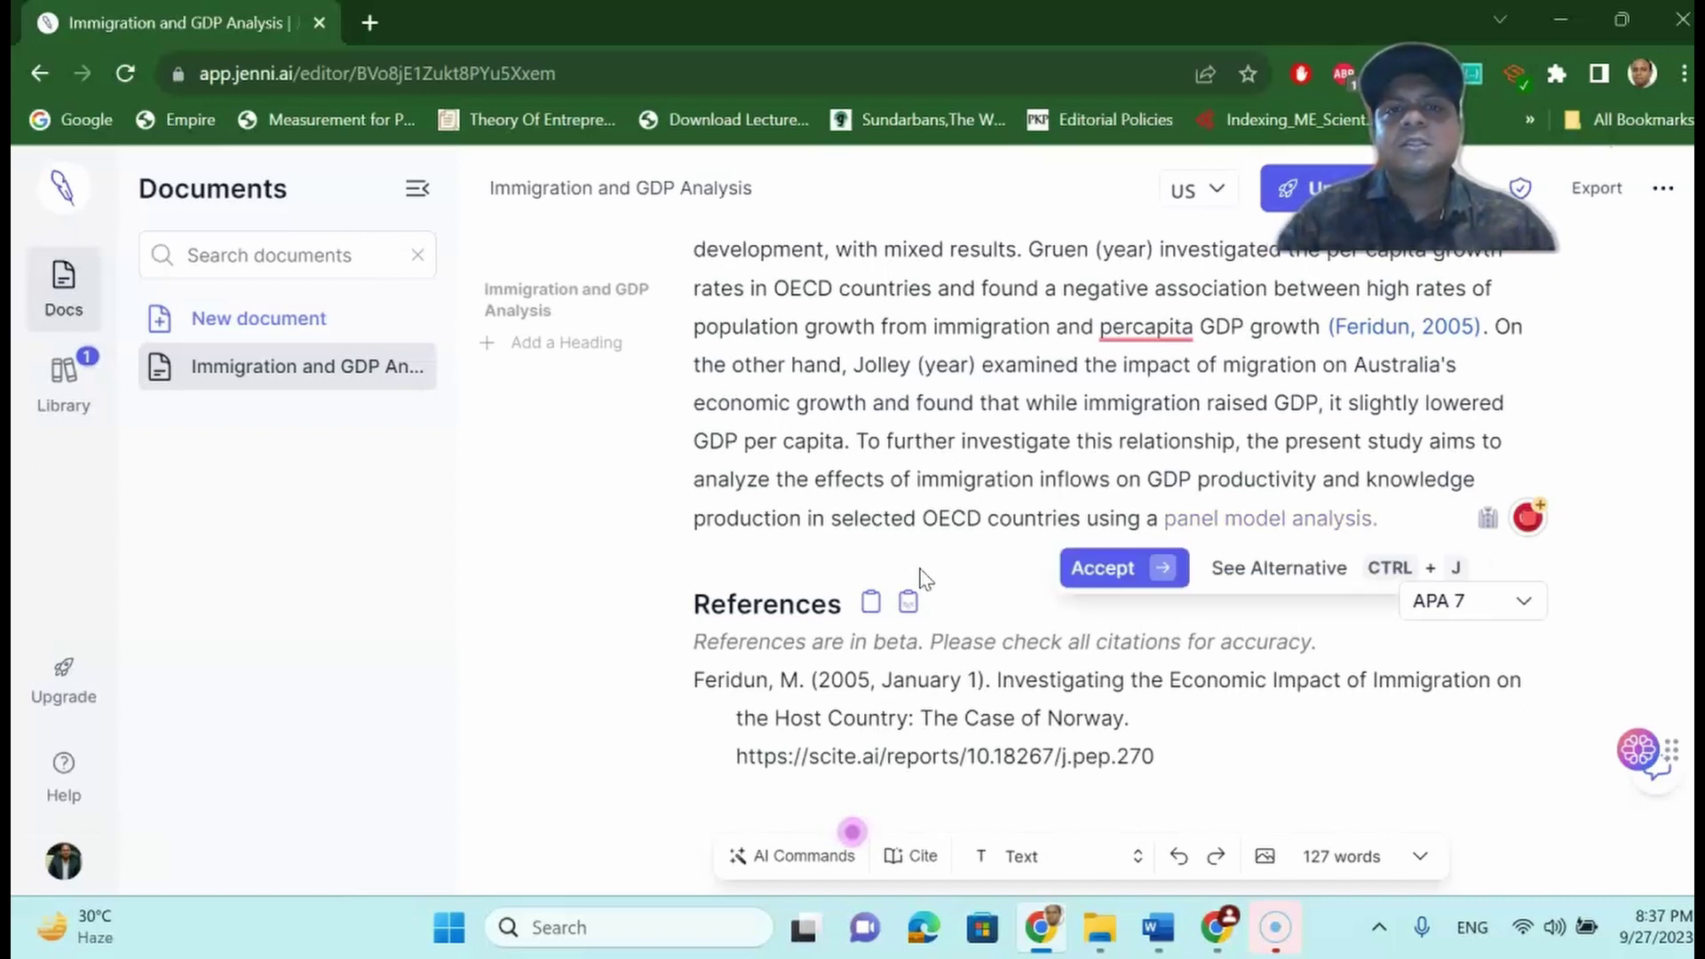
click(1101, 566)
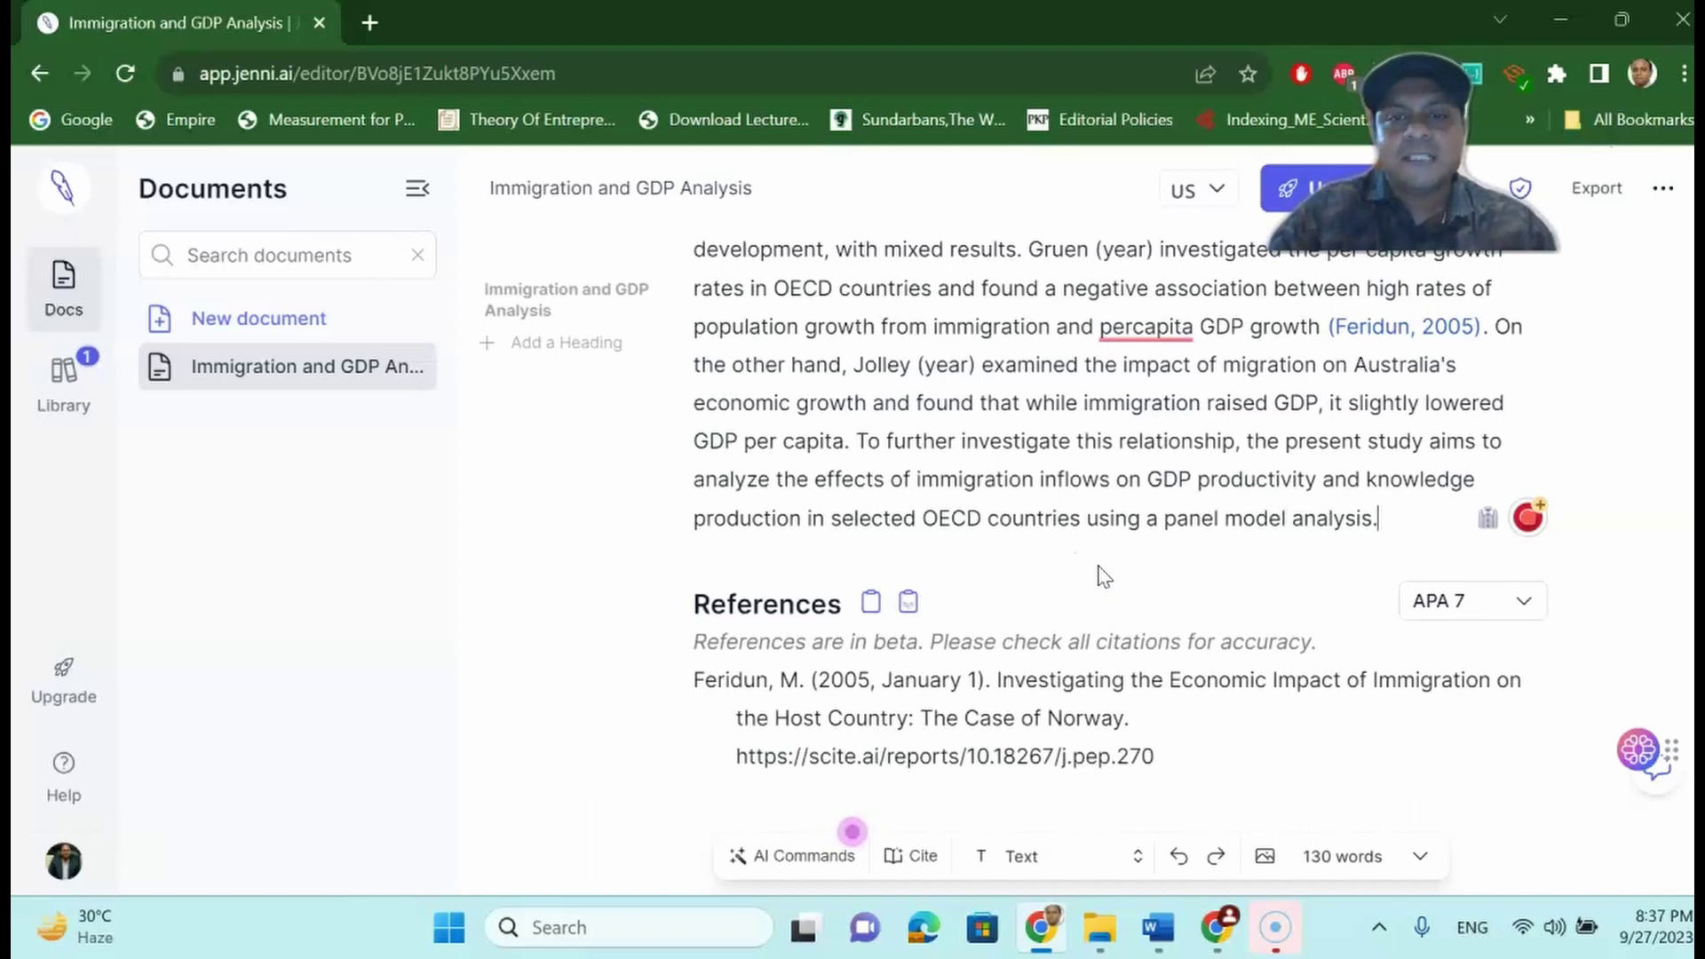
Accept the new paragraph's opening sentence on the results of Gruen's study
scroll(1104, 575, up, 3)
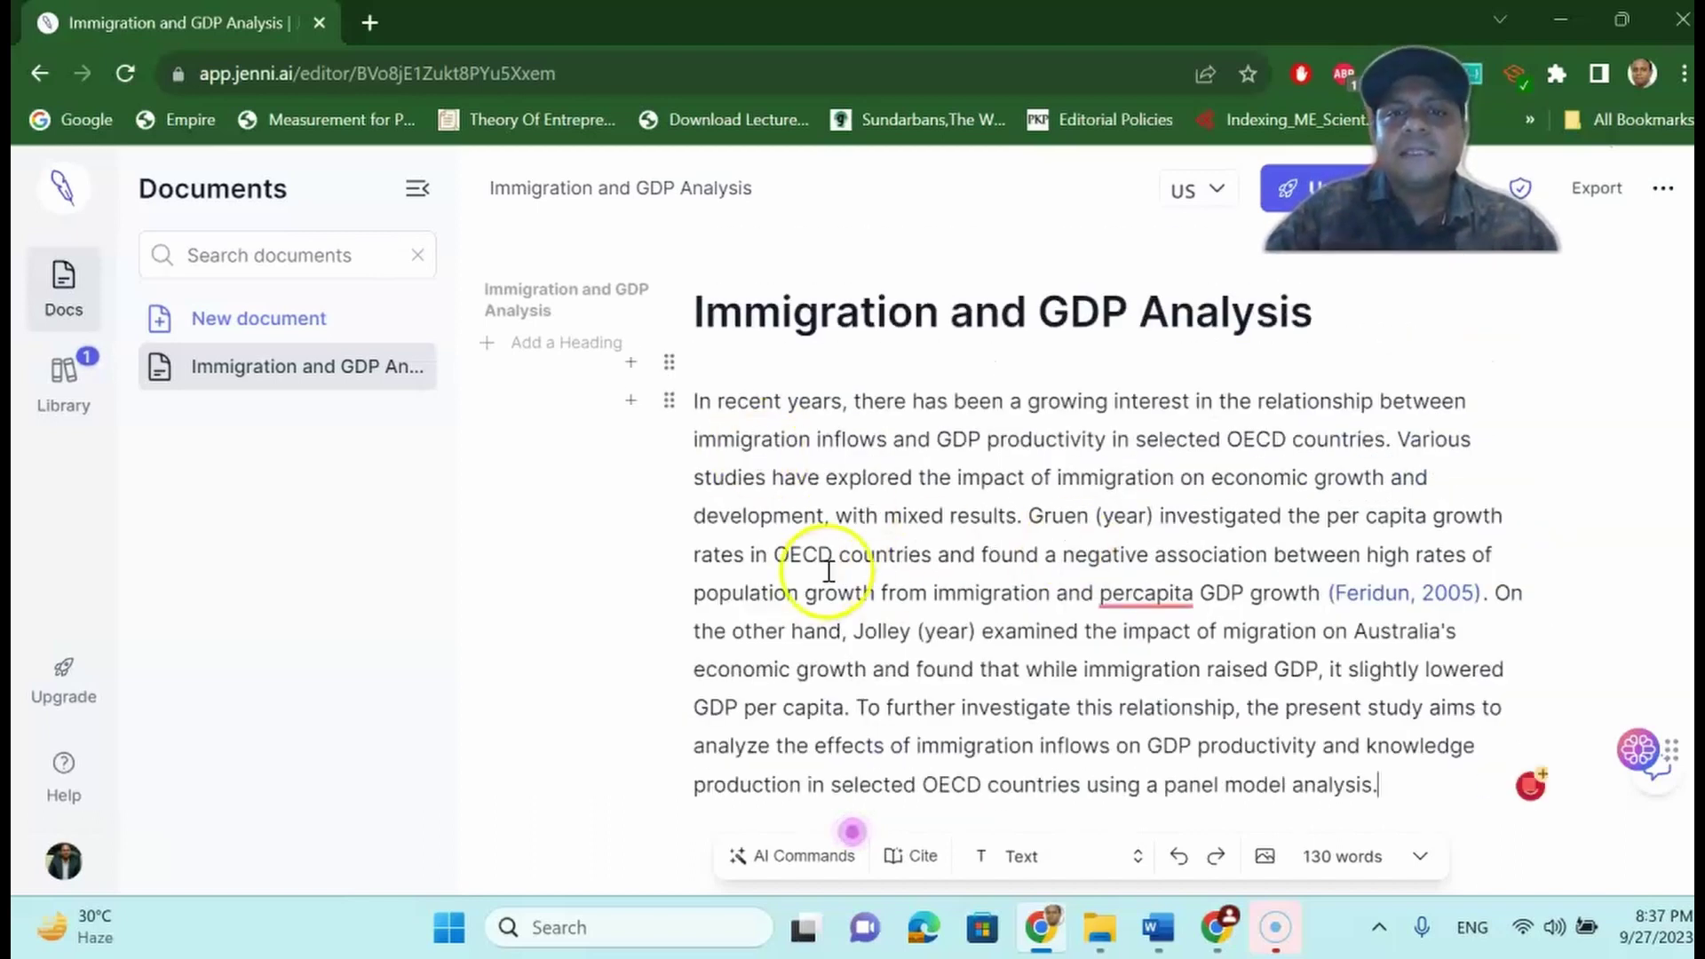
scroll(1069, 577, down, 3)
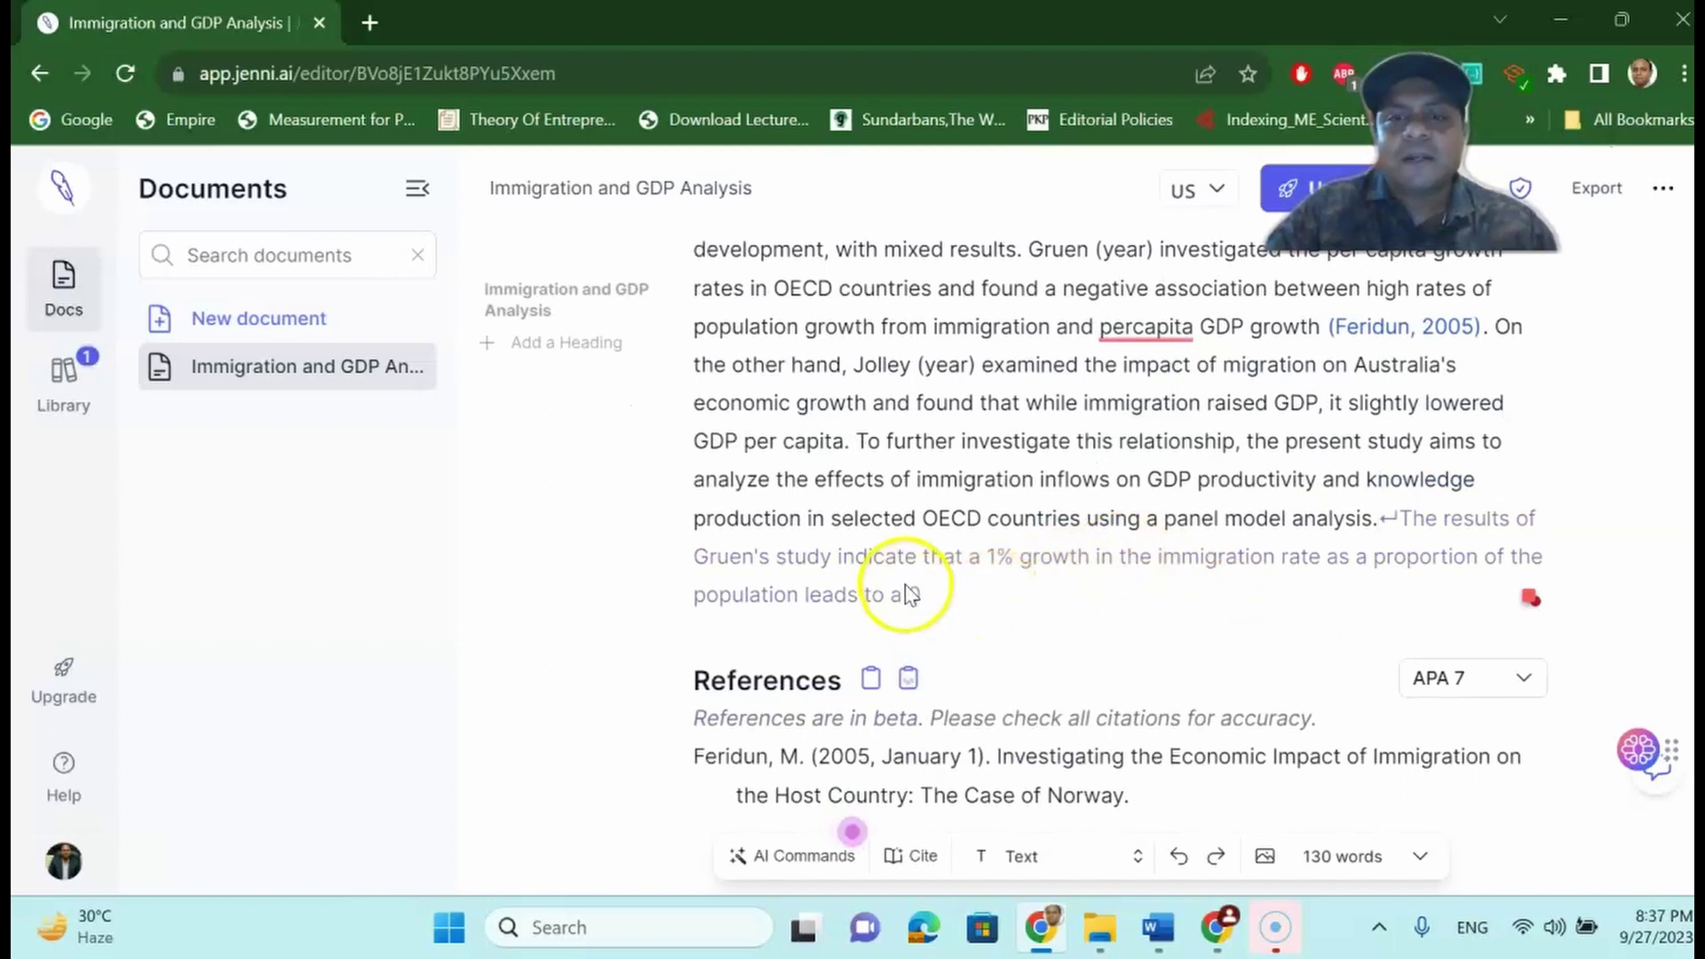
mouse_move(901, 589)
click(944, 643)
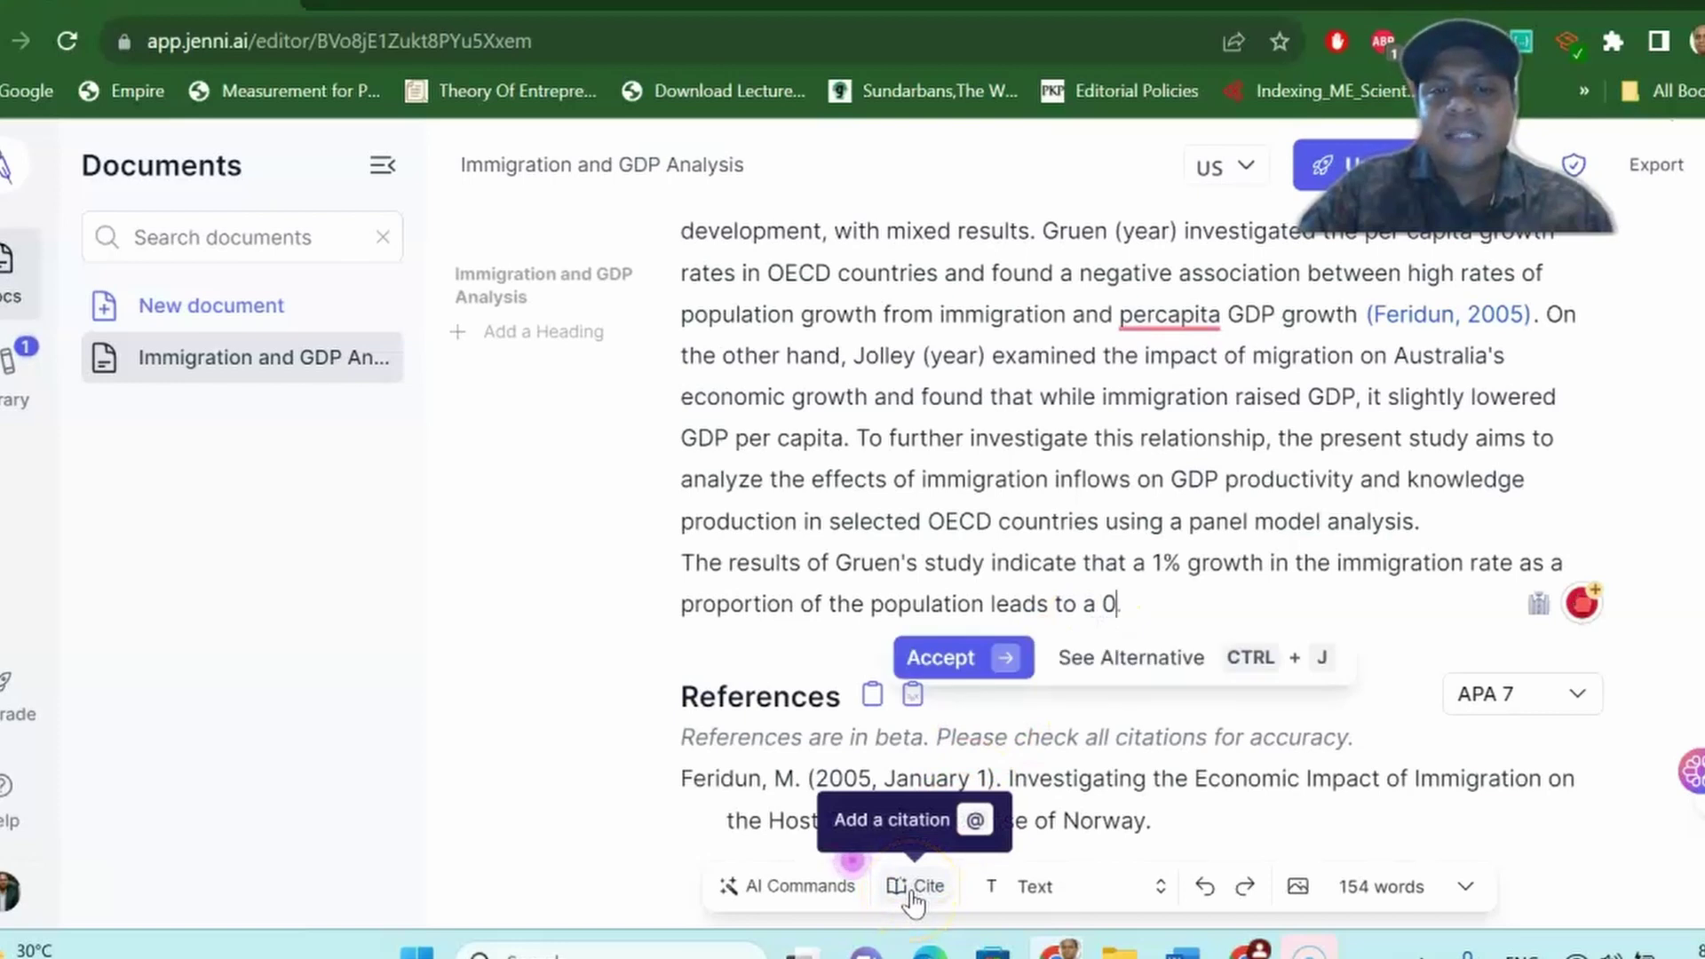
Search sources and add the Bakeeva et al., 2020 and Kurt, 2019 citations
click(912, 892)
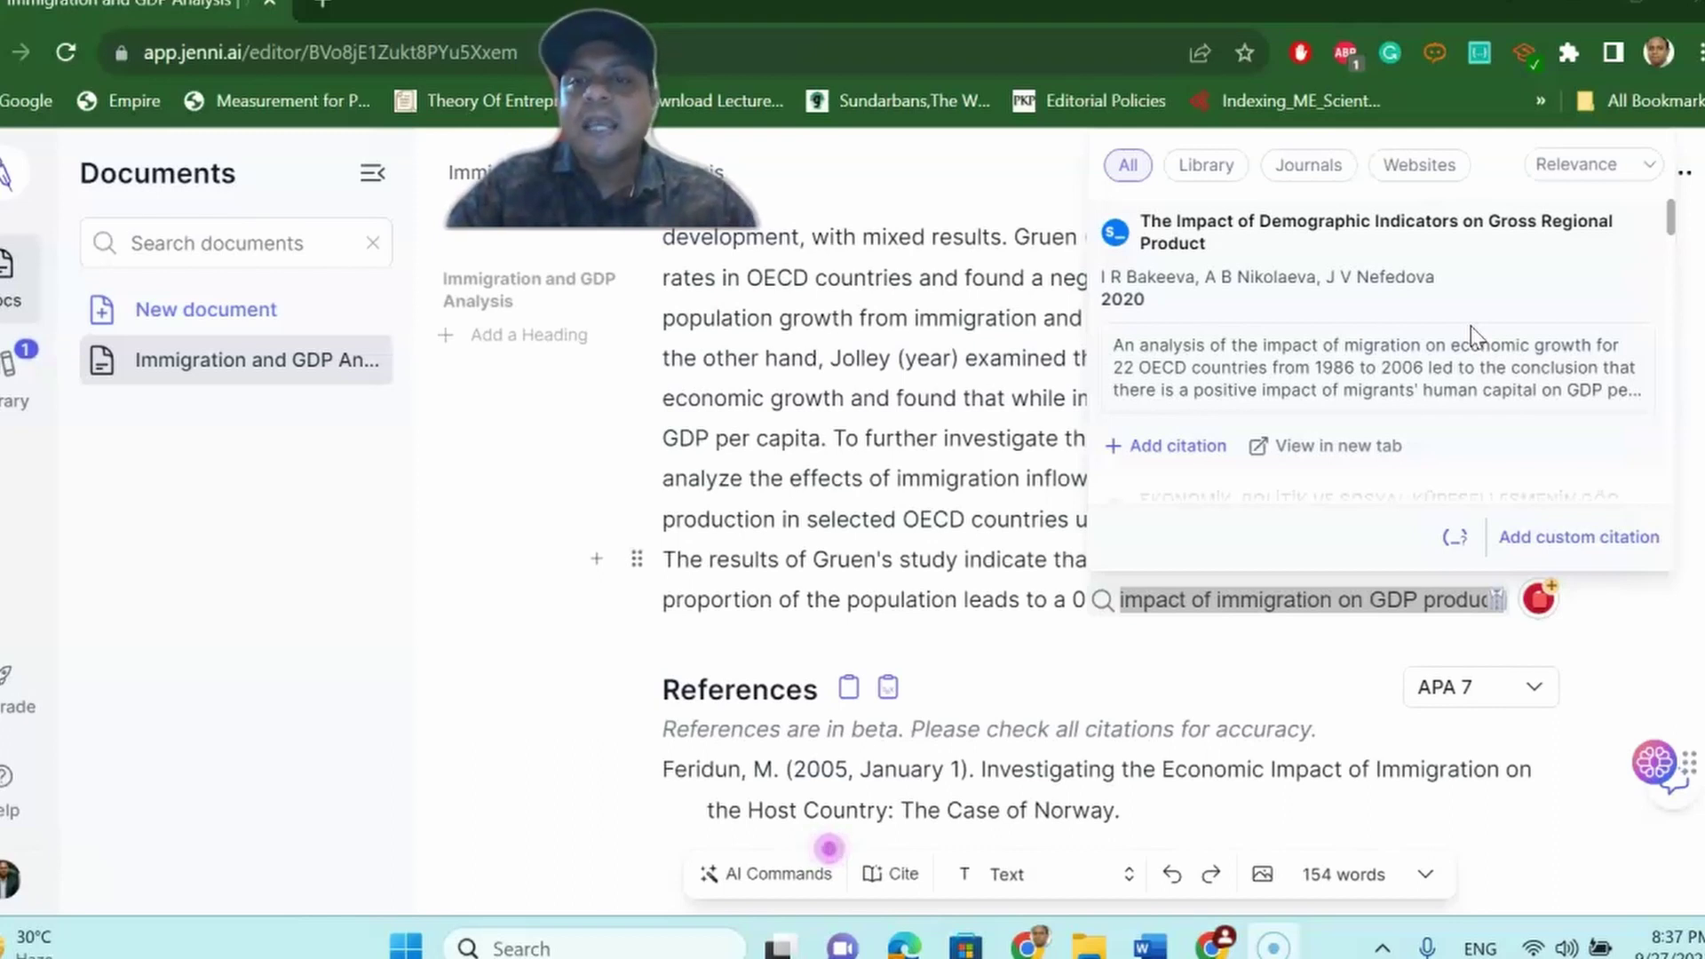
click(1178, 447)
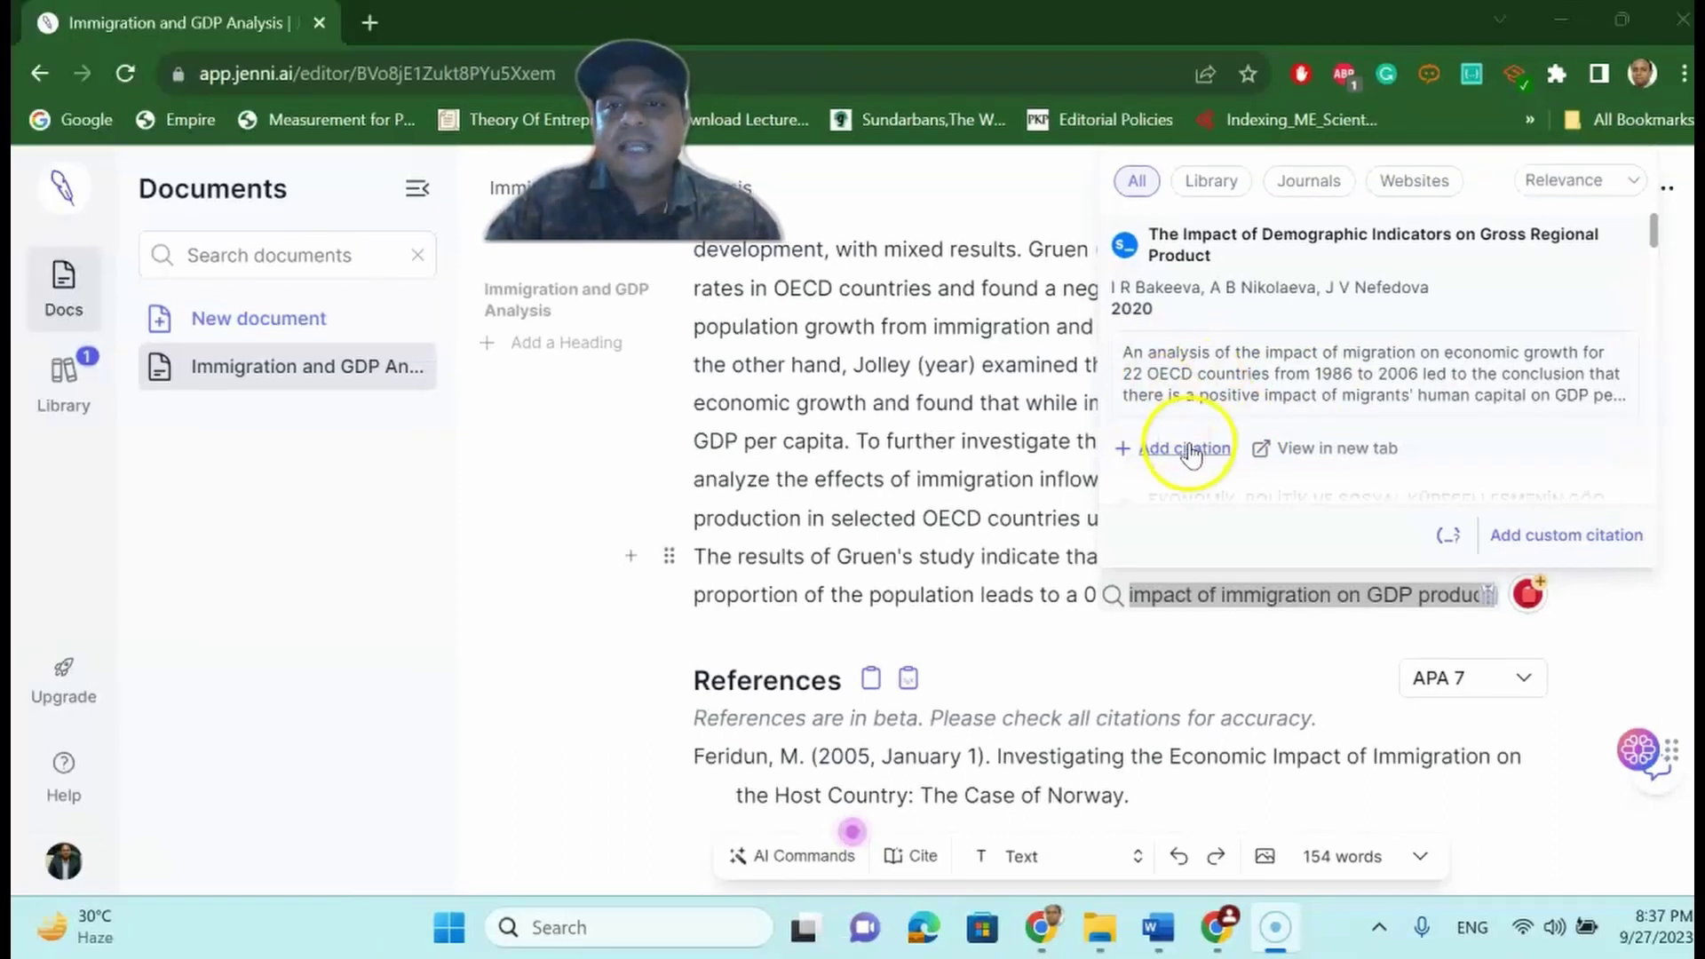
click(1314, 389)
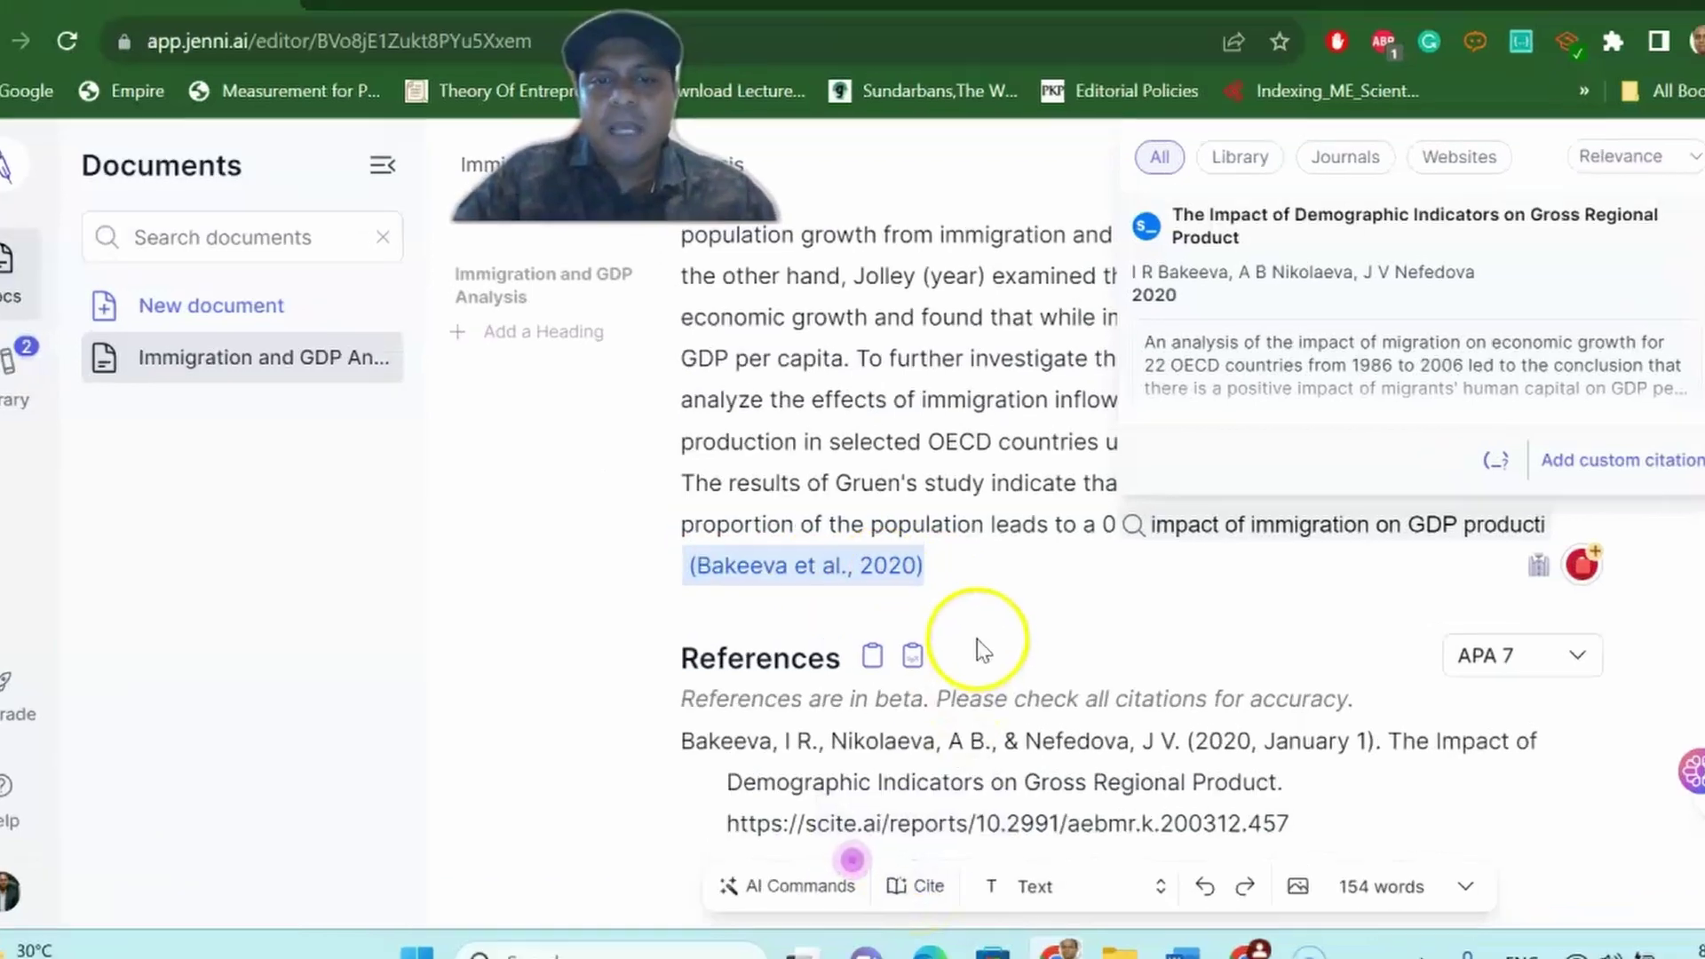
scroll(977, 644, down, 3)
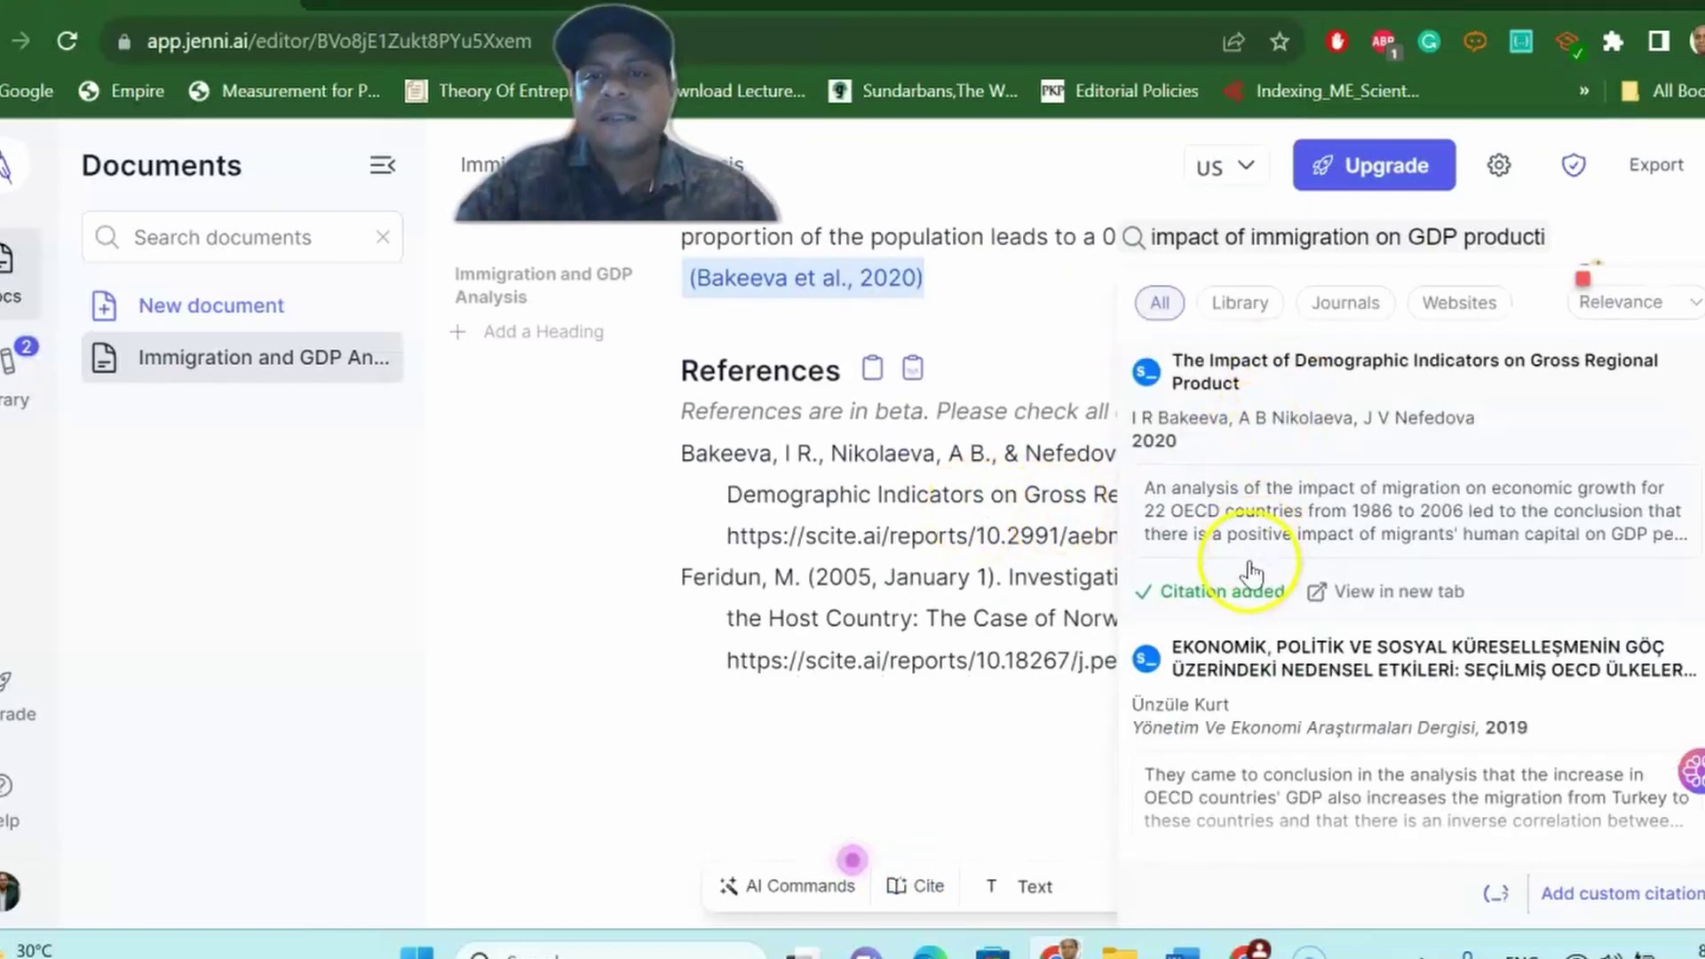
scroll(1243, 507, down, 3)
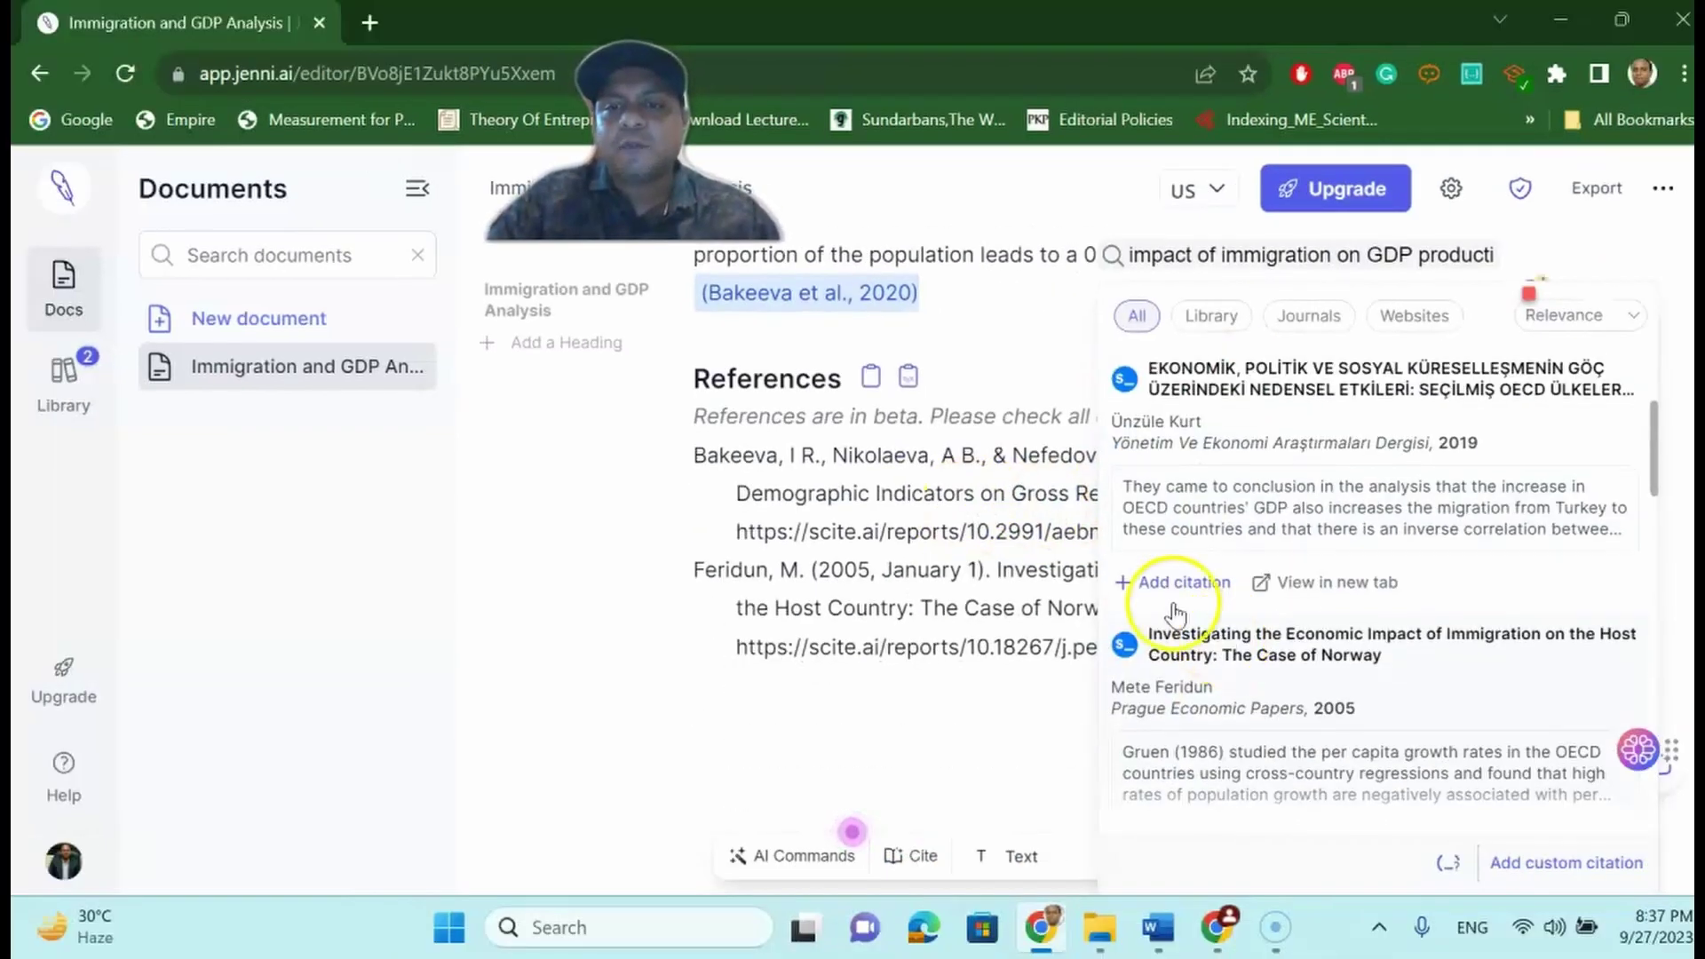
click(1161, 582)
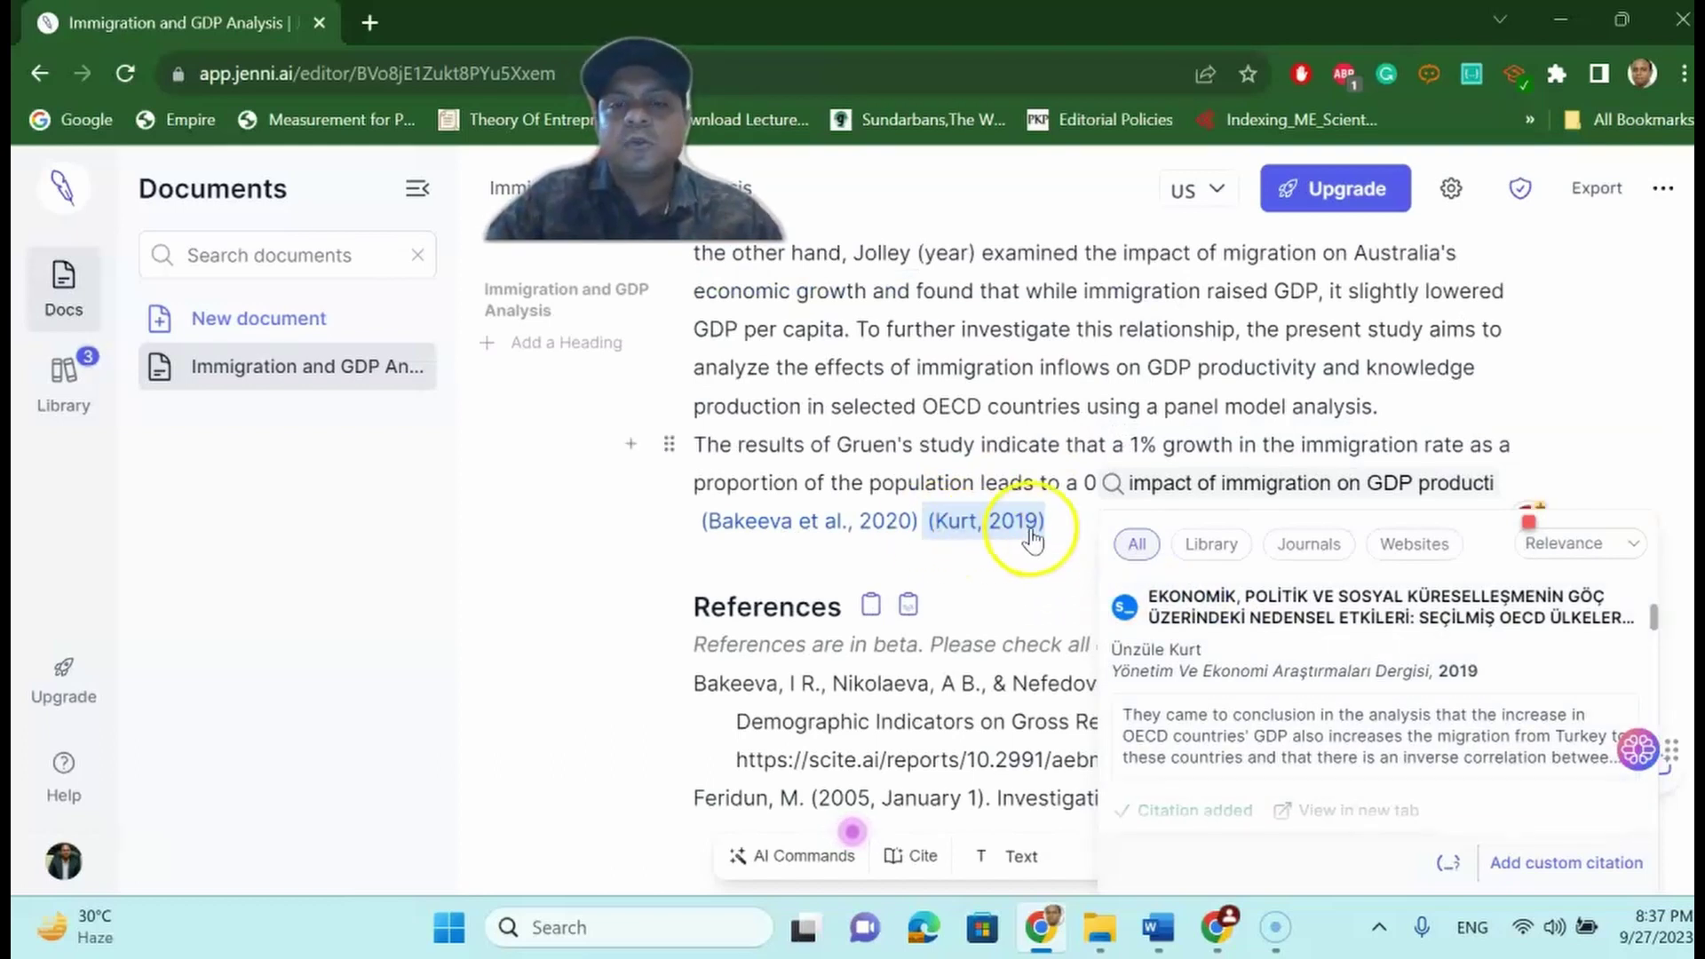
click(1007, 598)
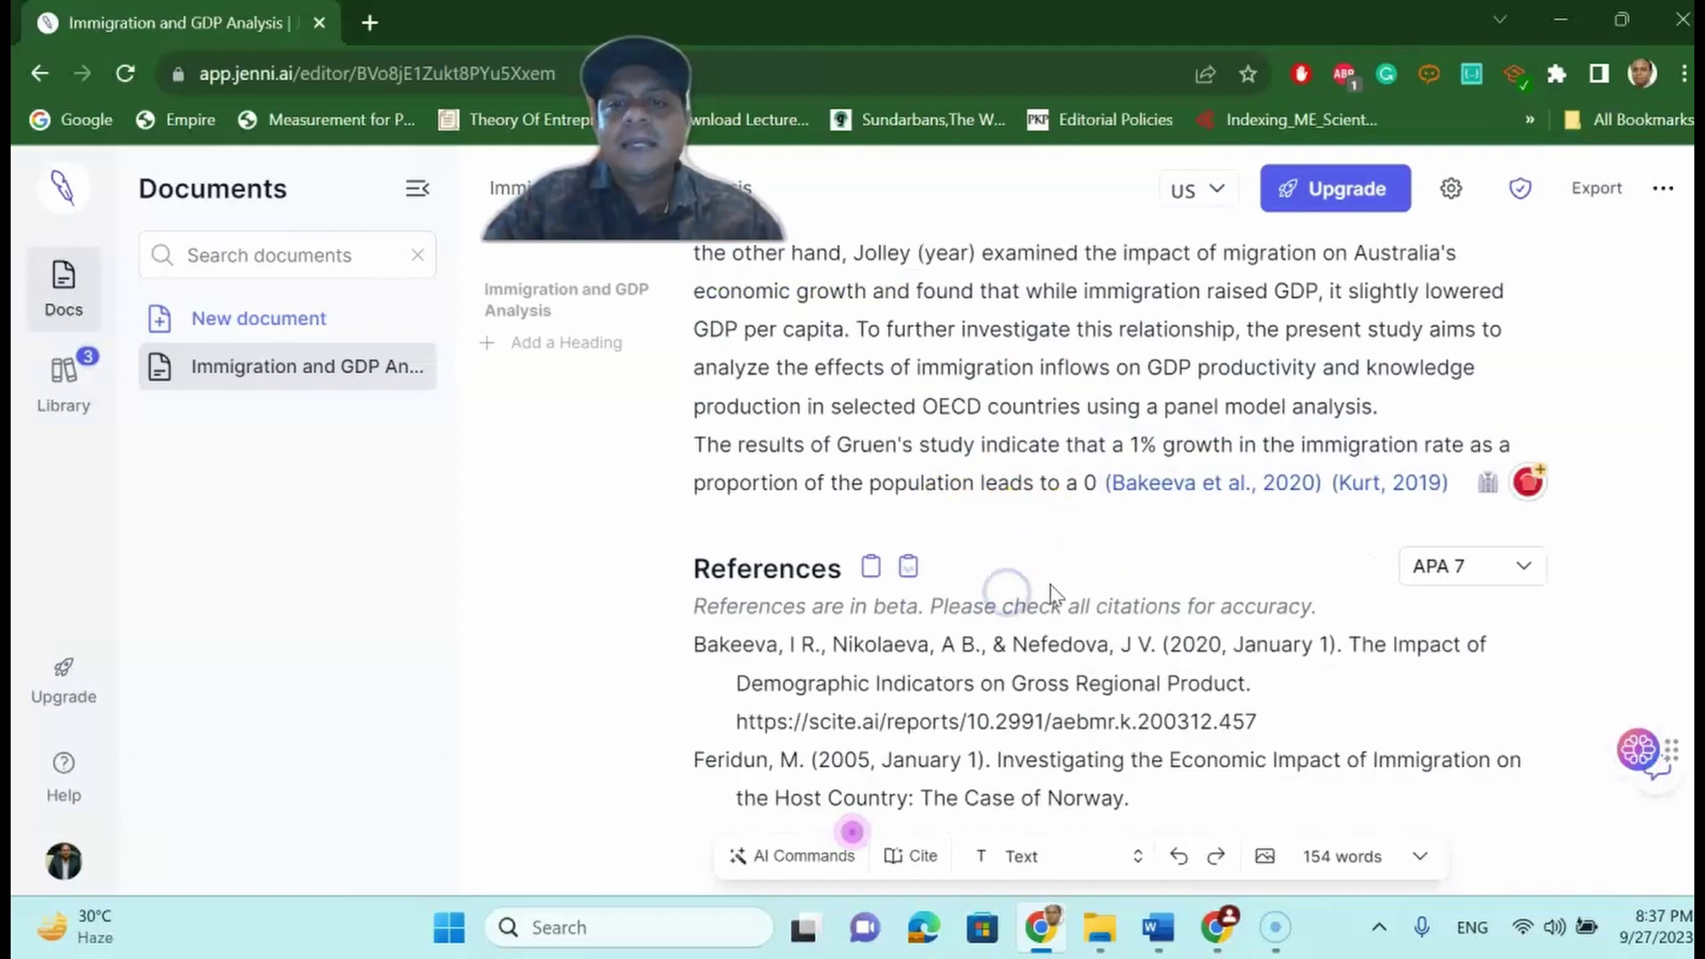
click(1280, 529)
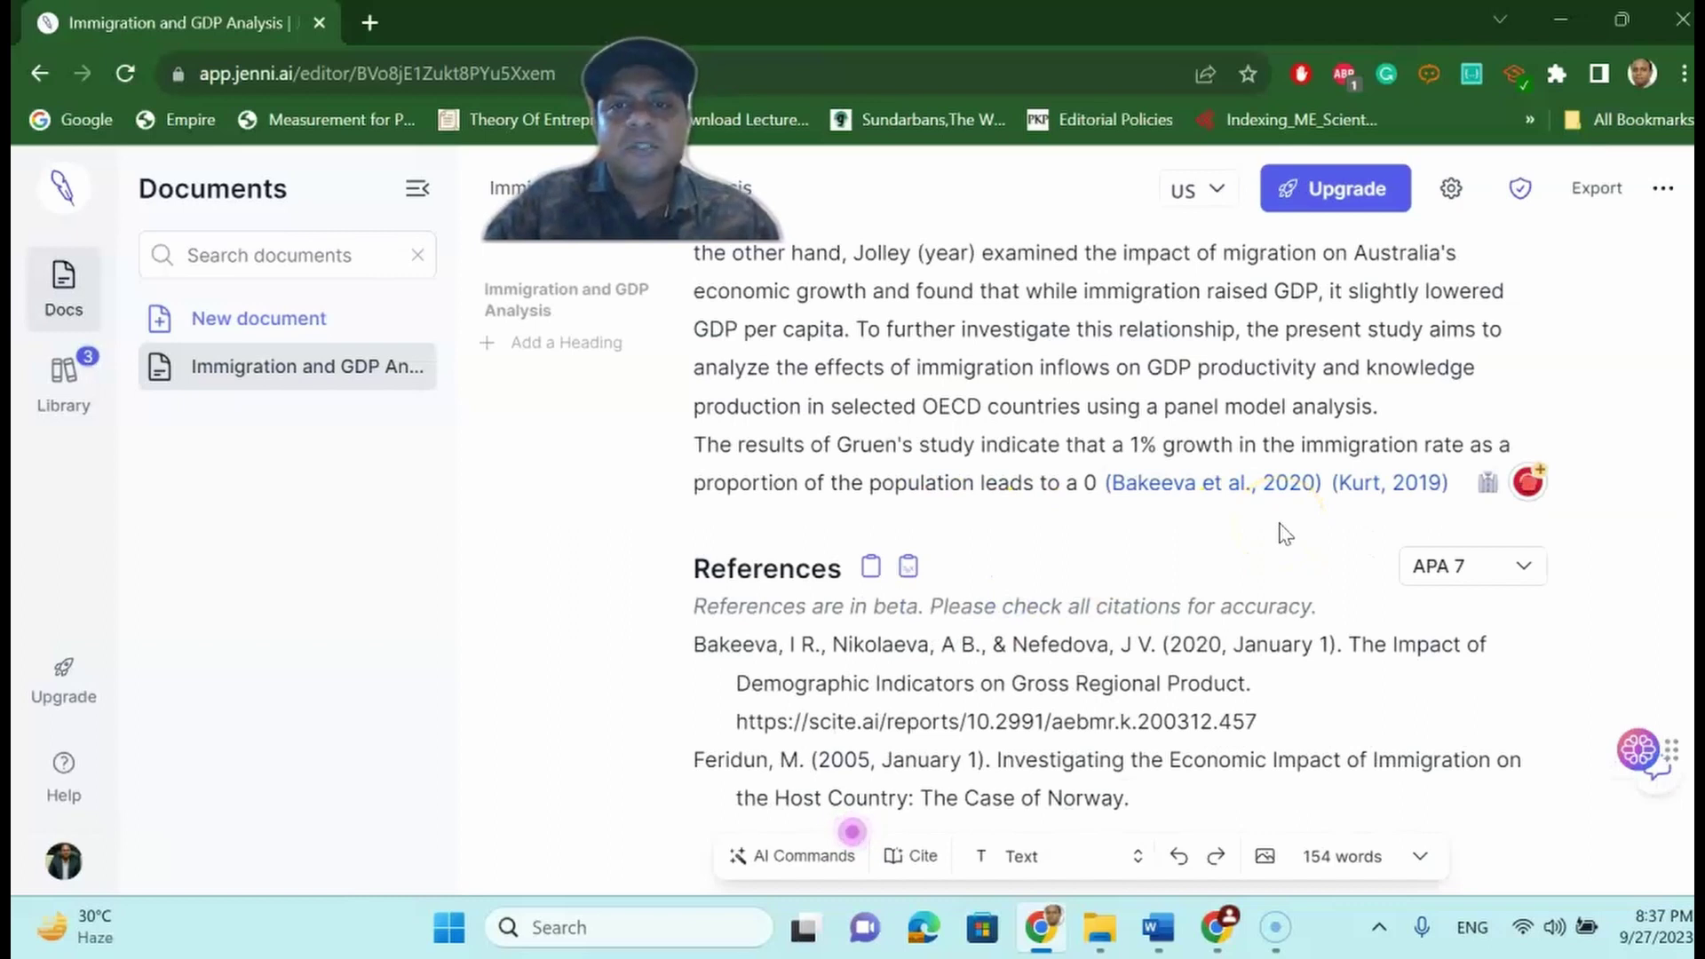
click(1341, 542)
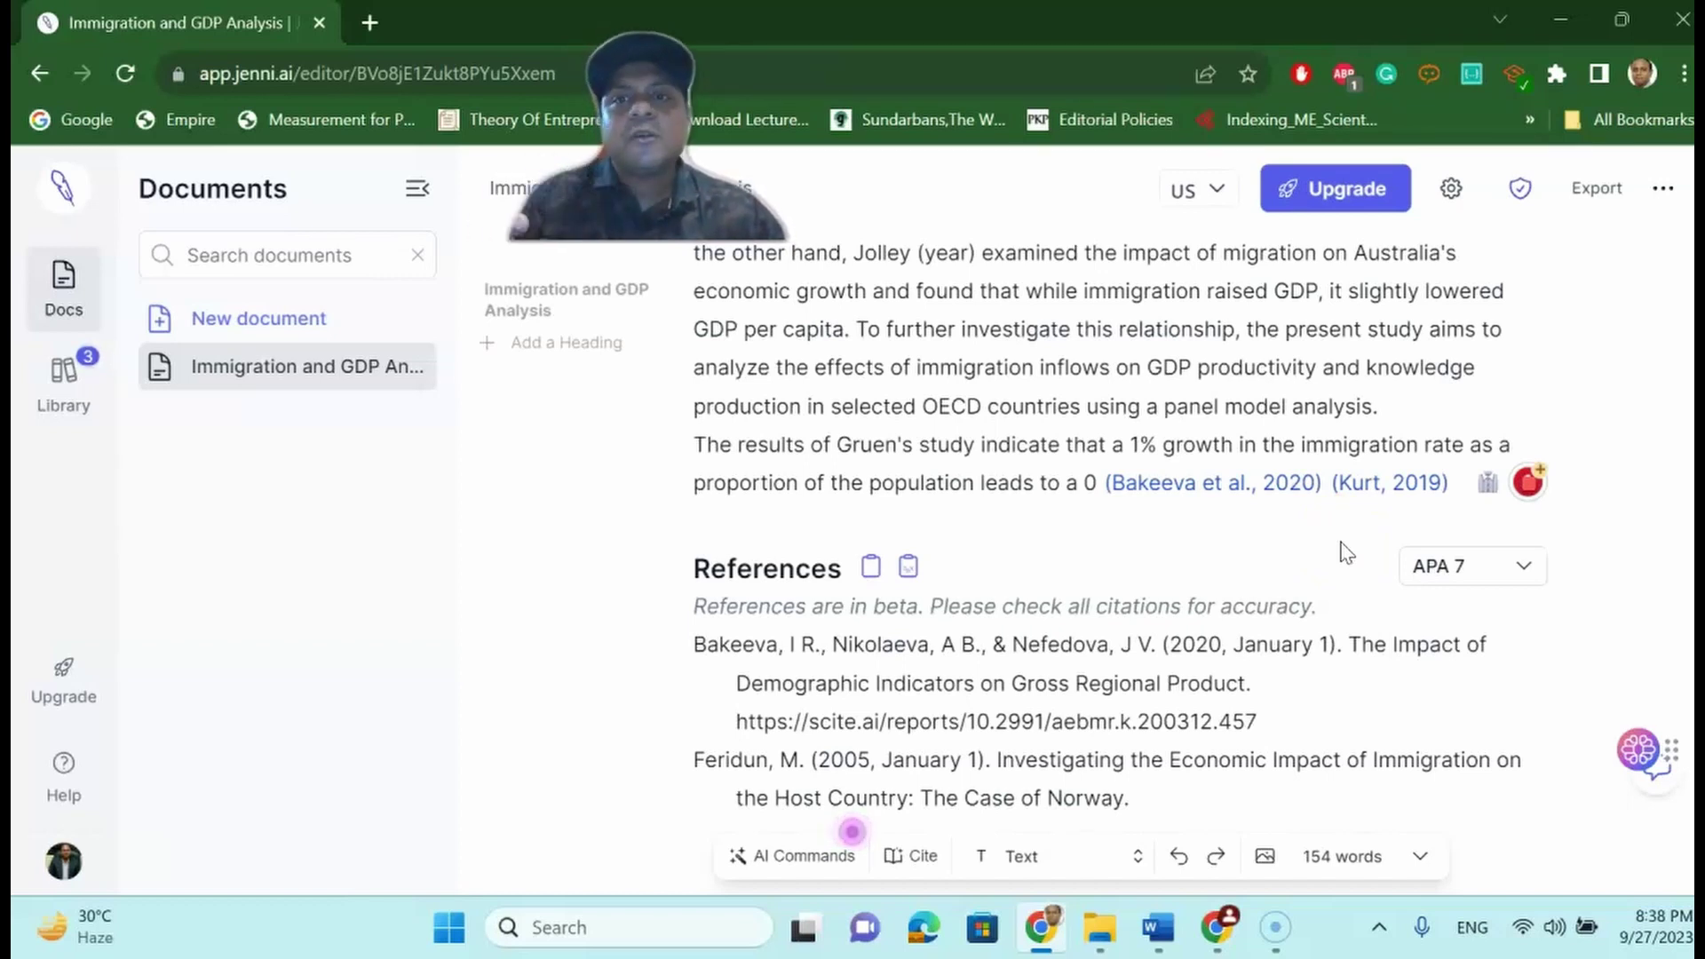
click(922, 858)
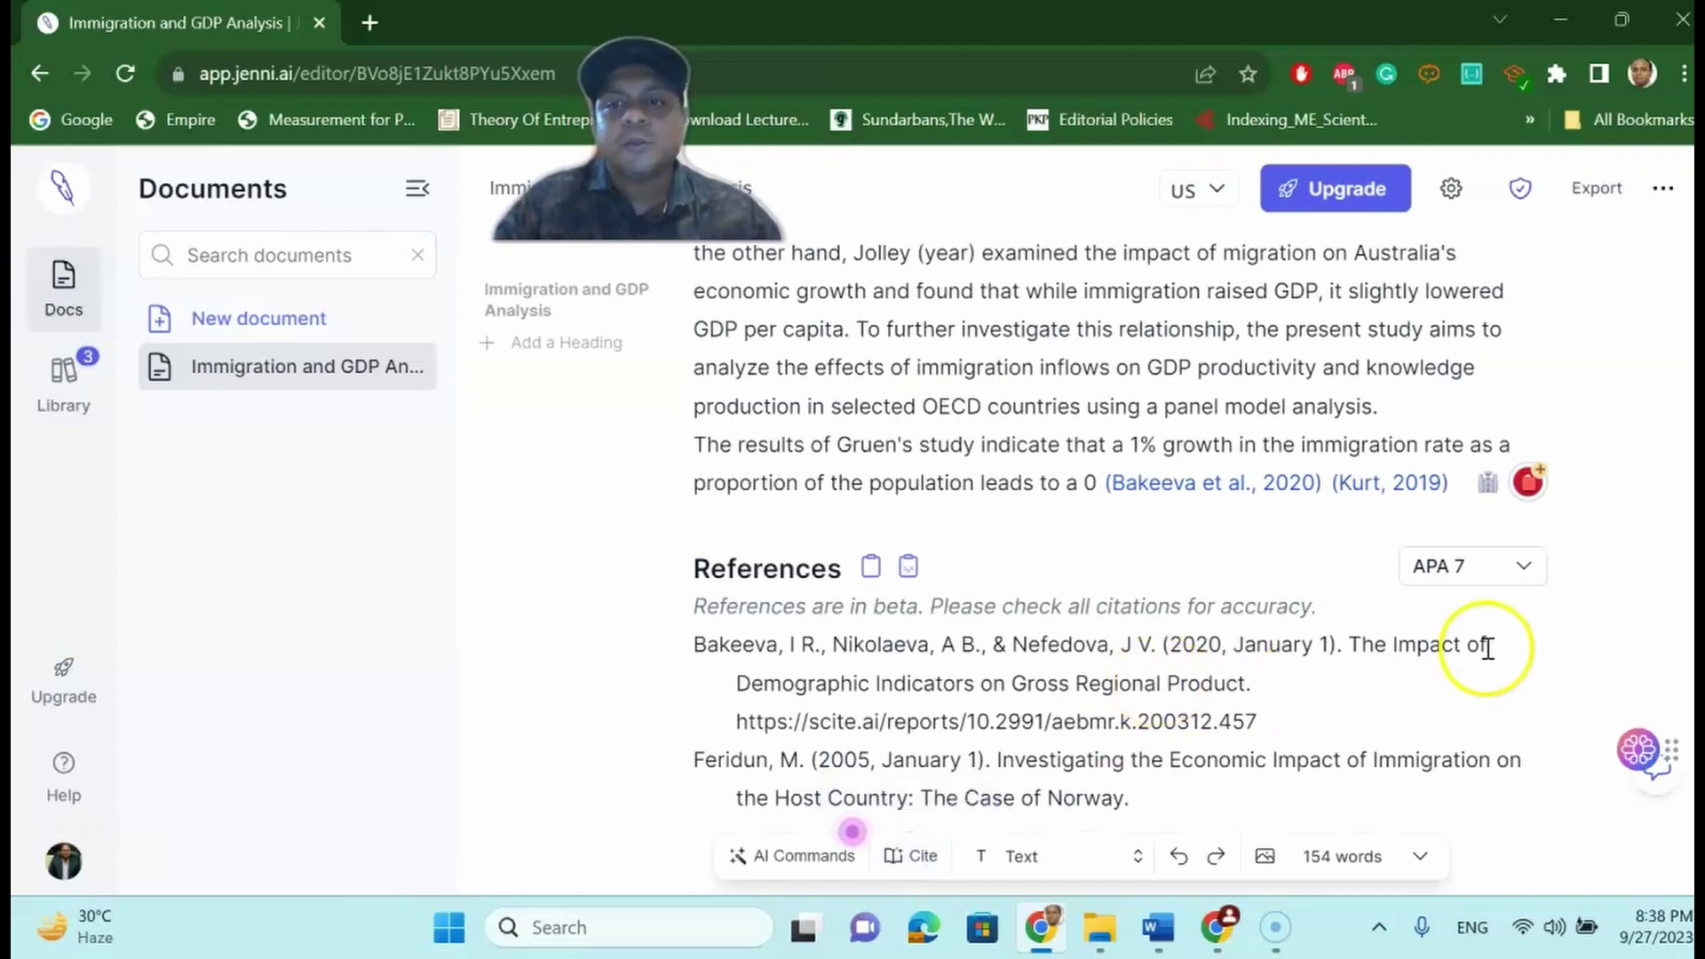
click(1524, 571)
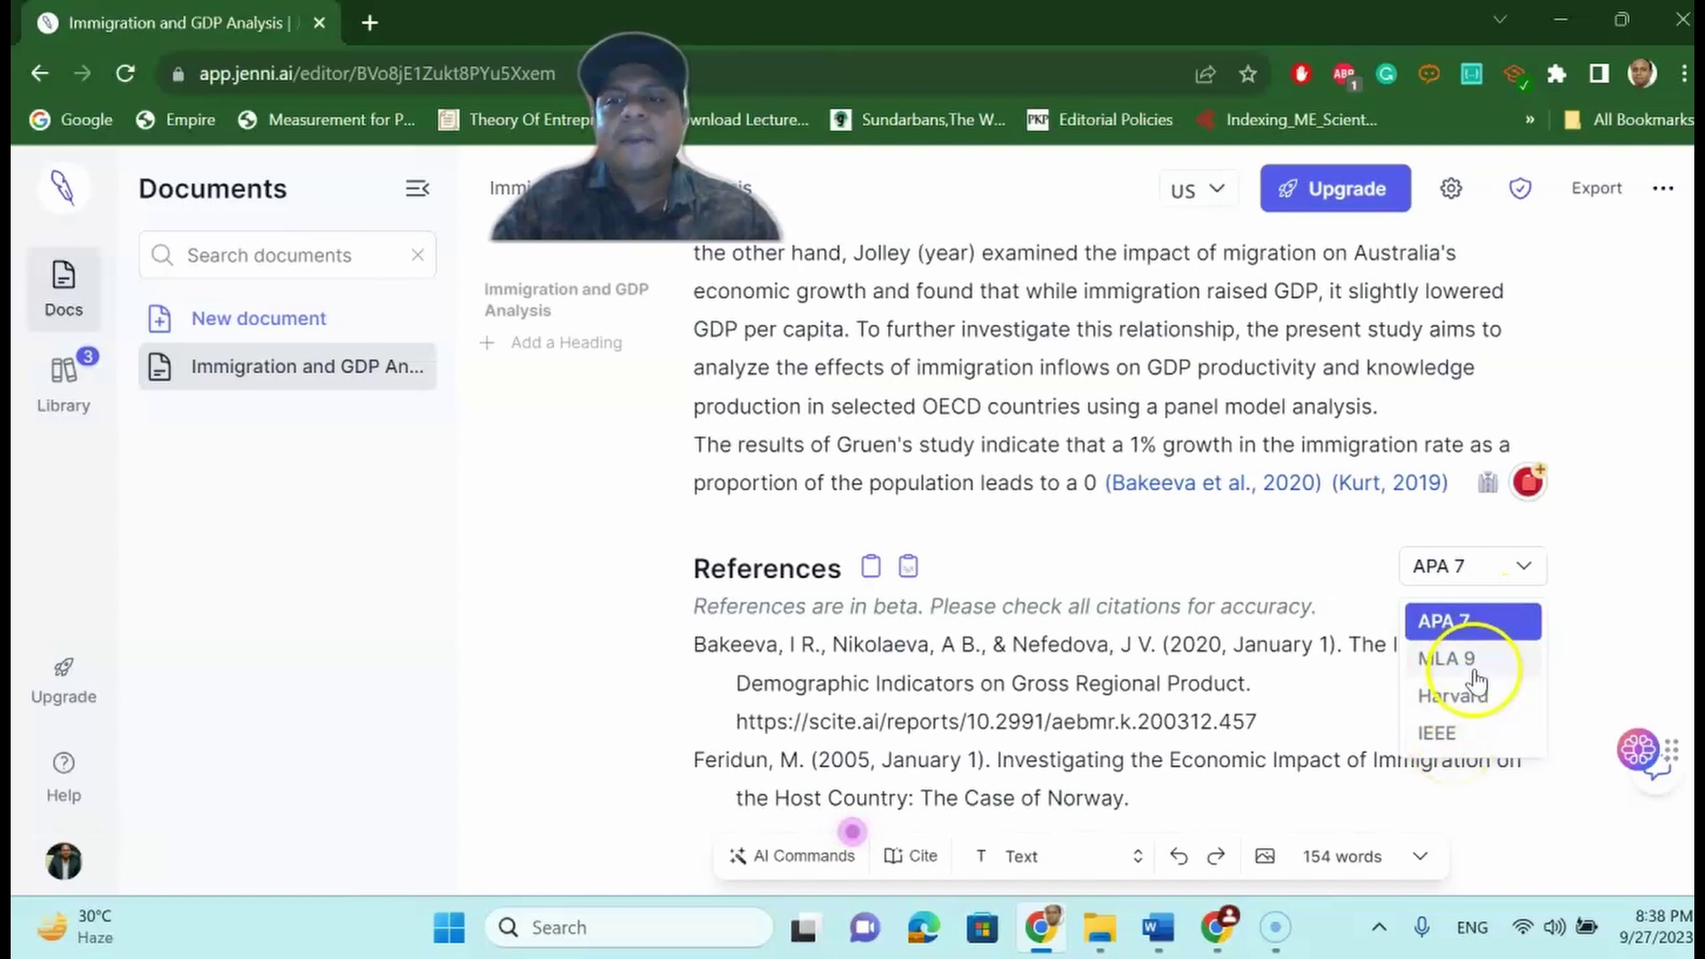
click(1279, 580)
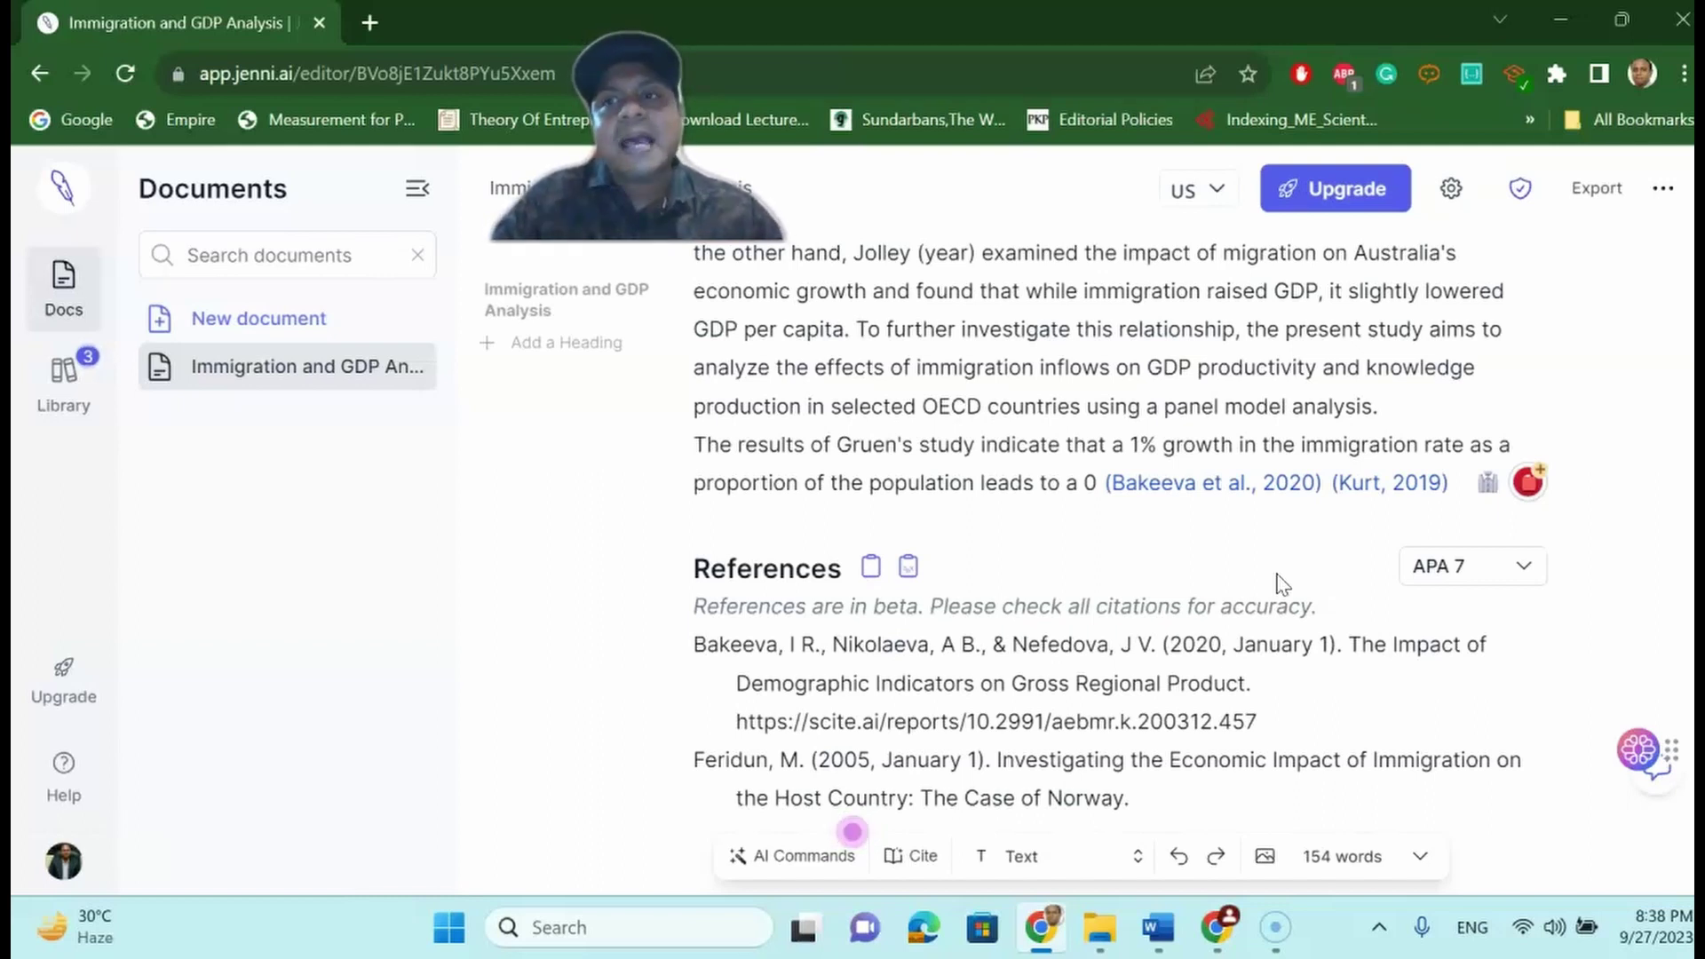
click(1200, 466)
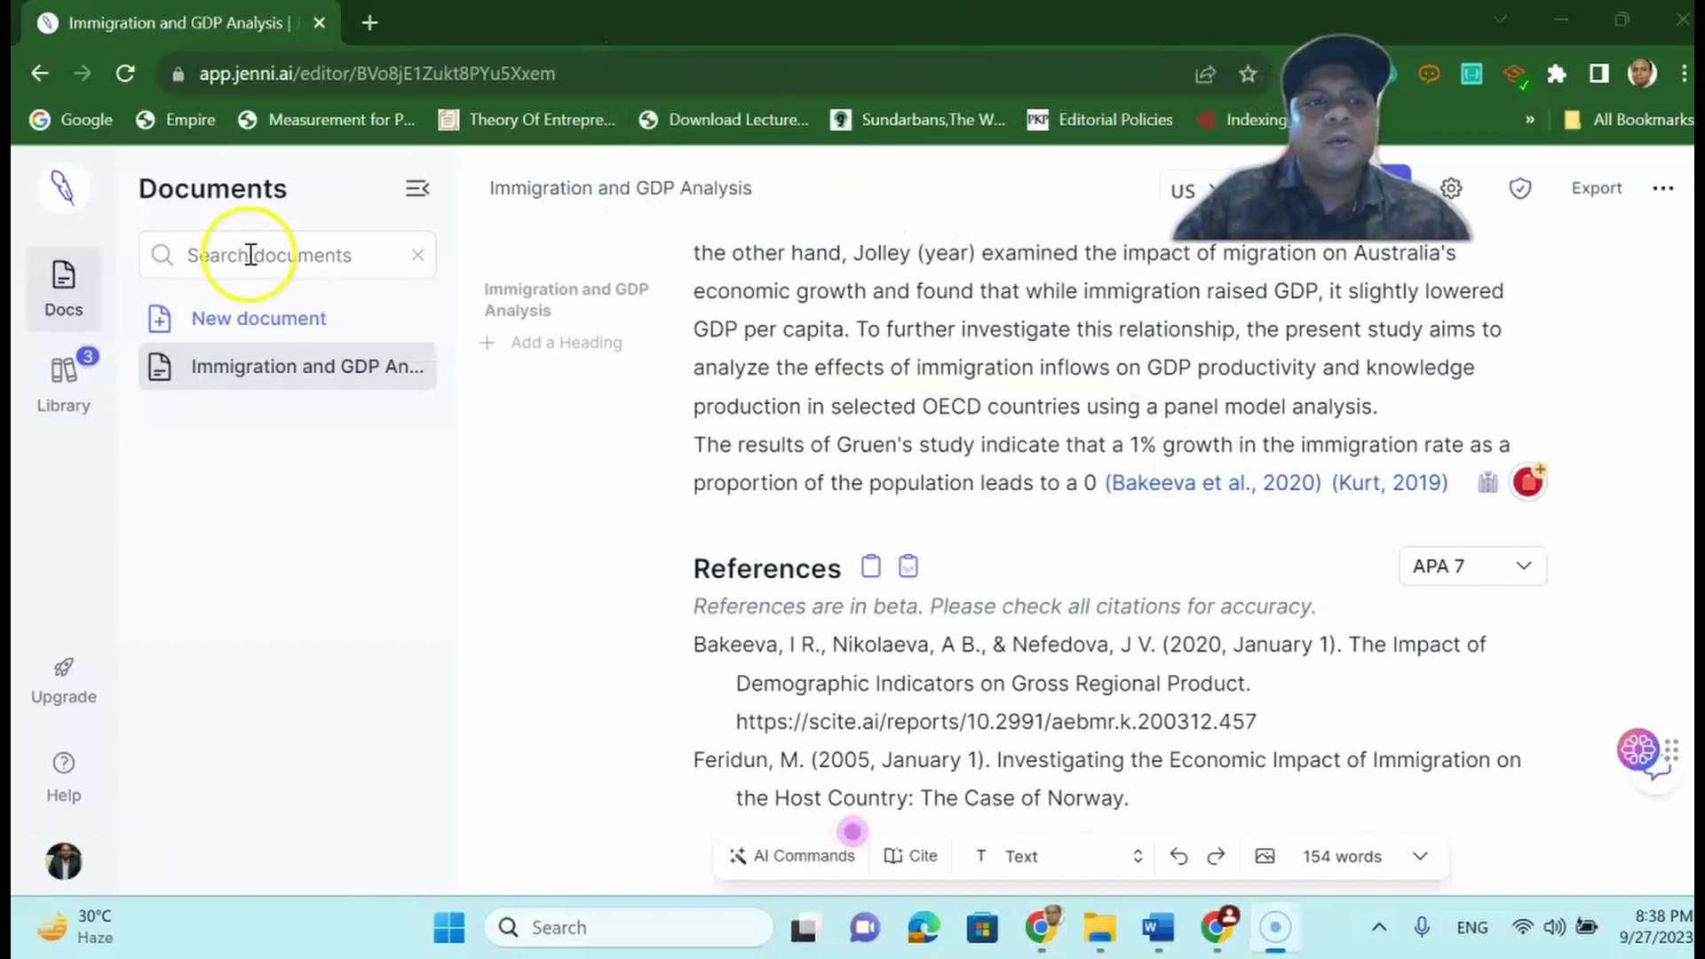
Upload the economics of immigration introduction PDF from the Desktop Papers folder to the Library
click(40, 395)
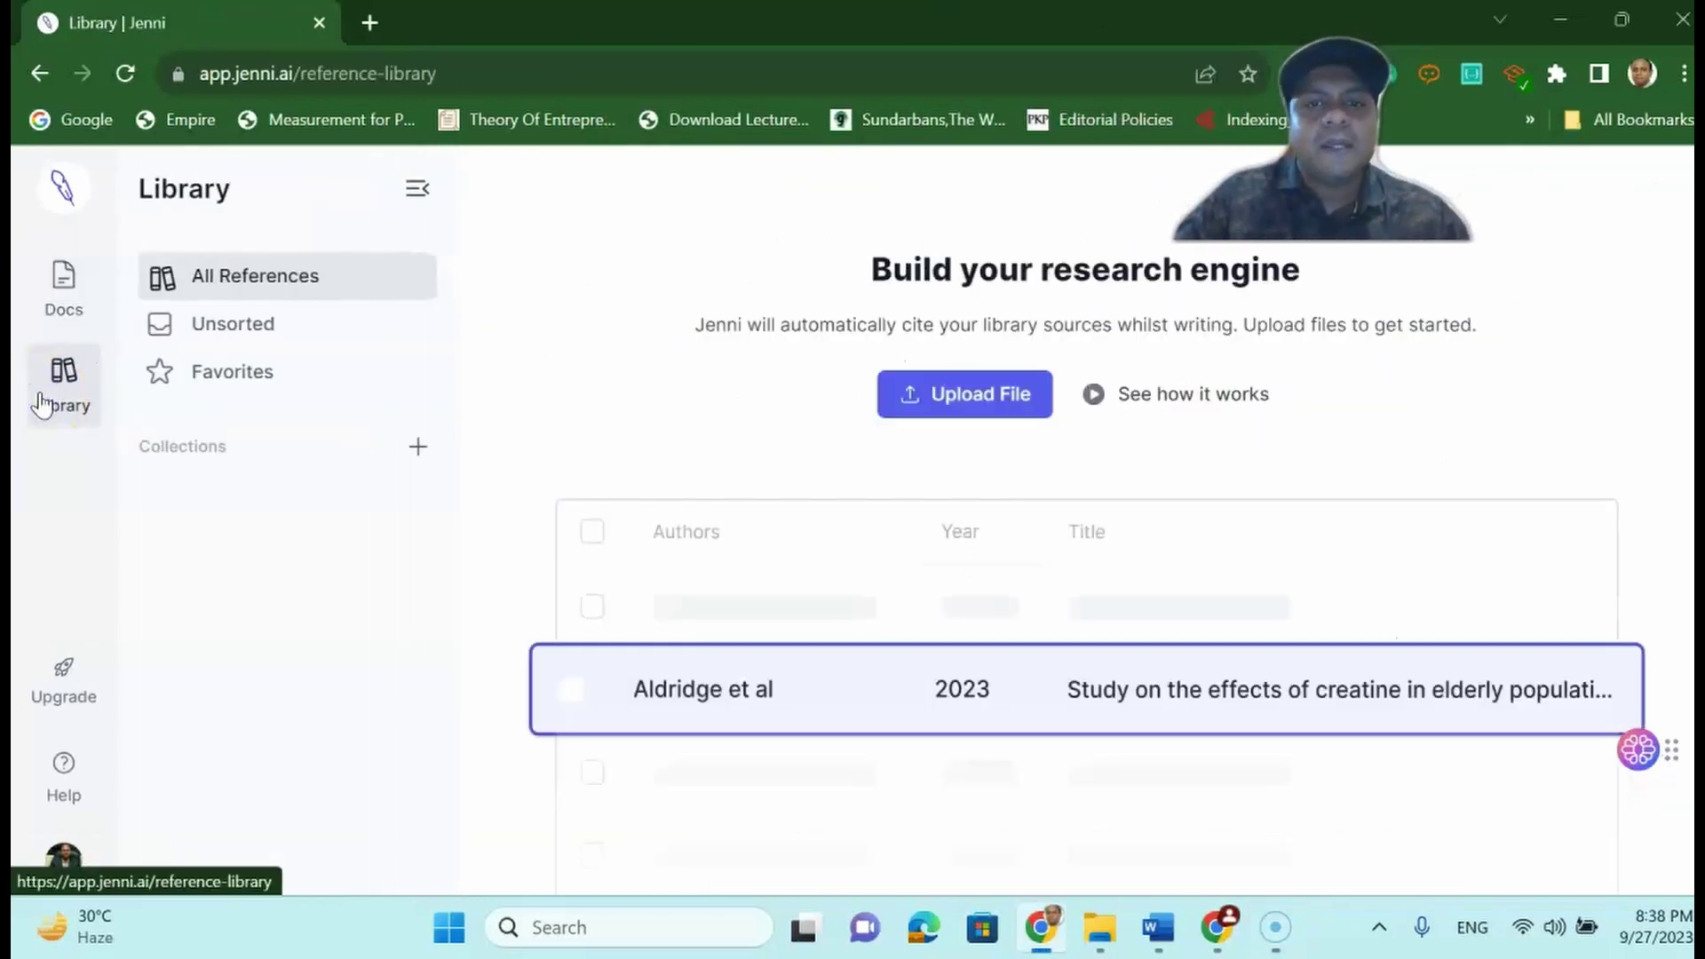
click(956, 400)
click(866, 646)
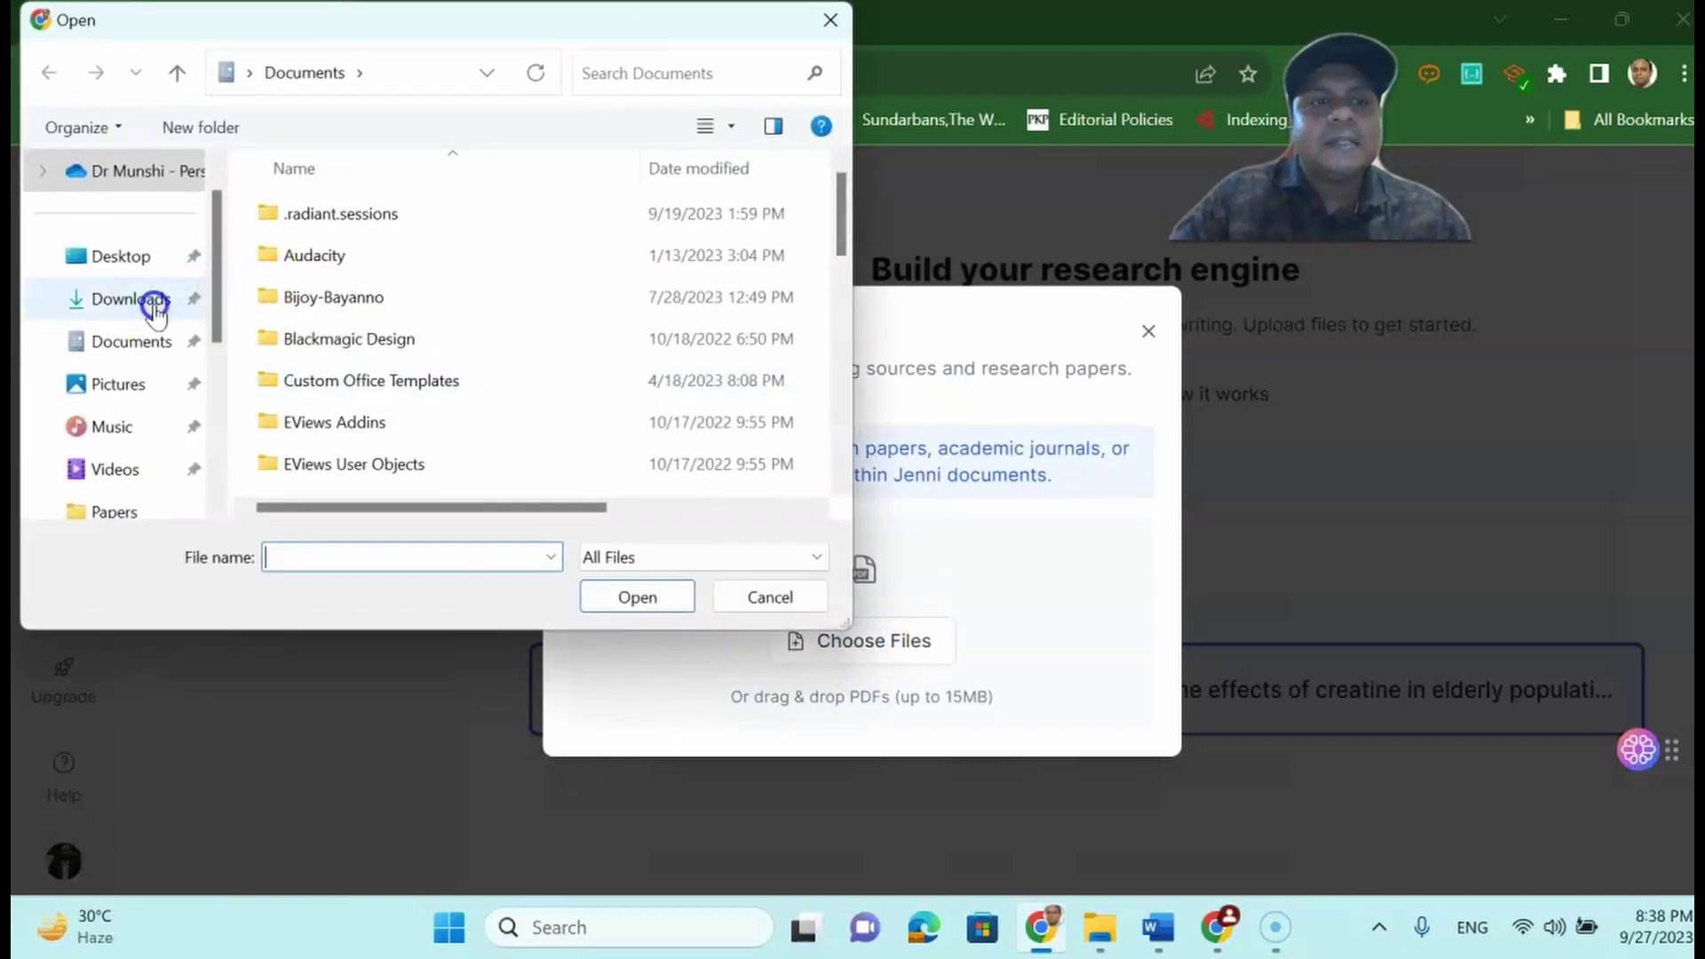
click(142, 298)
click(142, 256)
scroll(404, 311, down, 1)
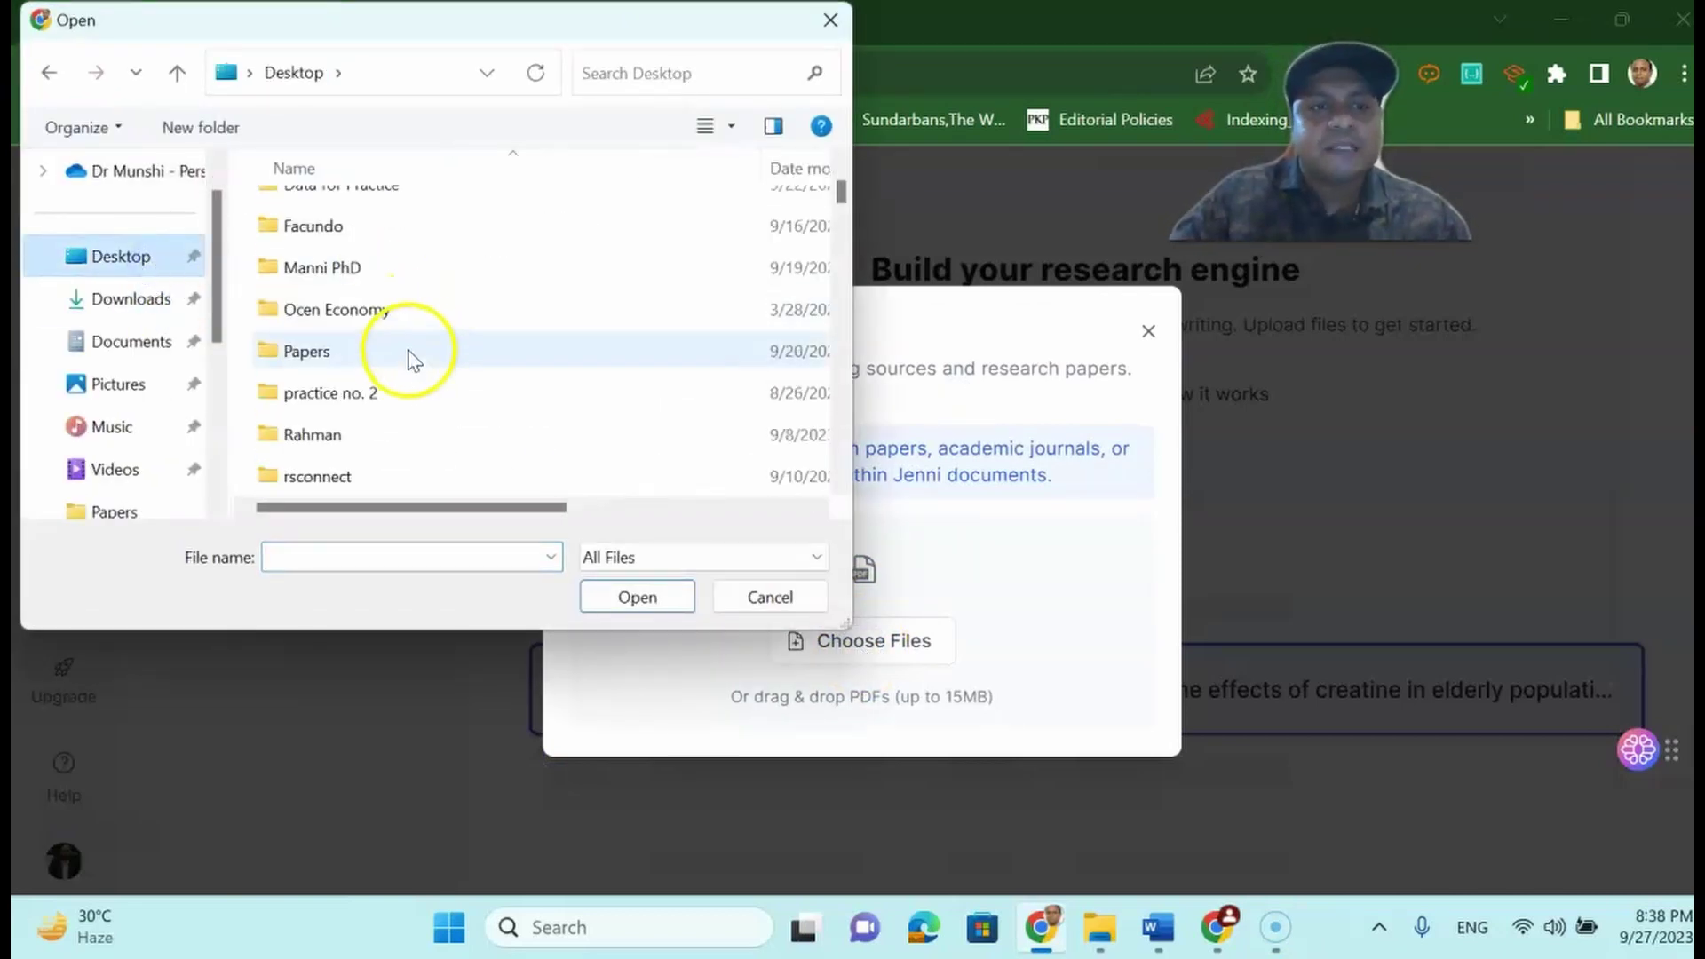
double_click(310, 354)
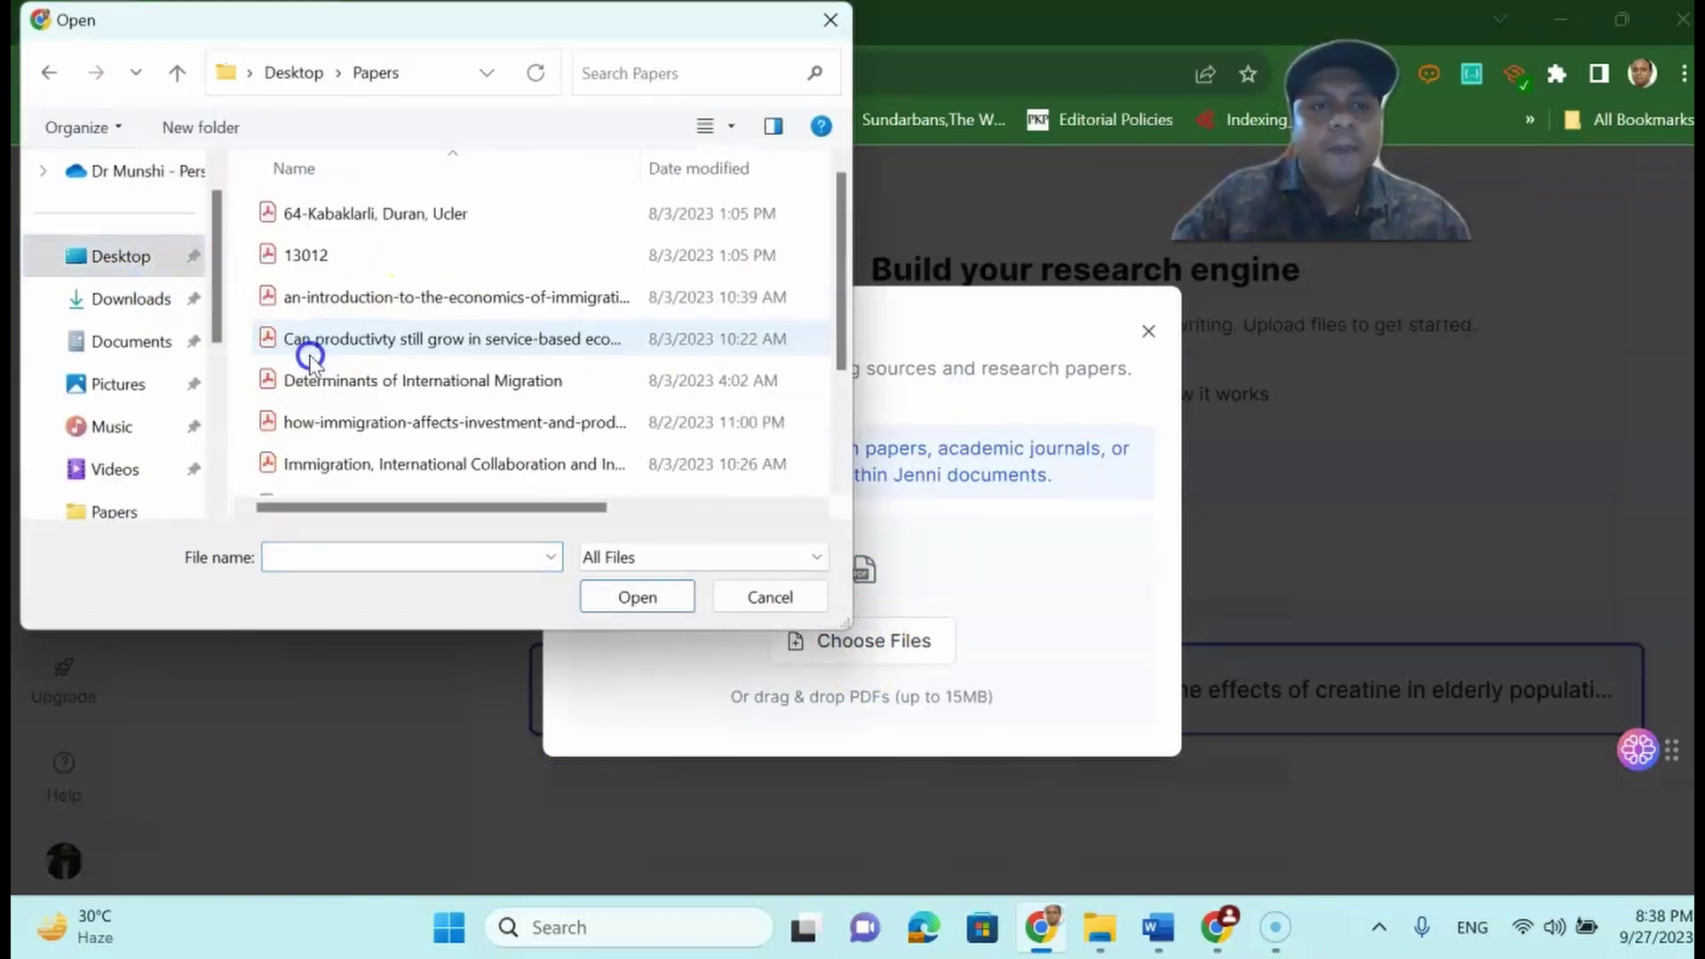
click(398, 296)
click(624, 596)
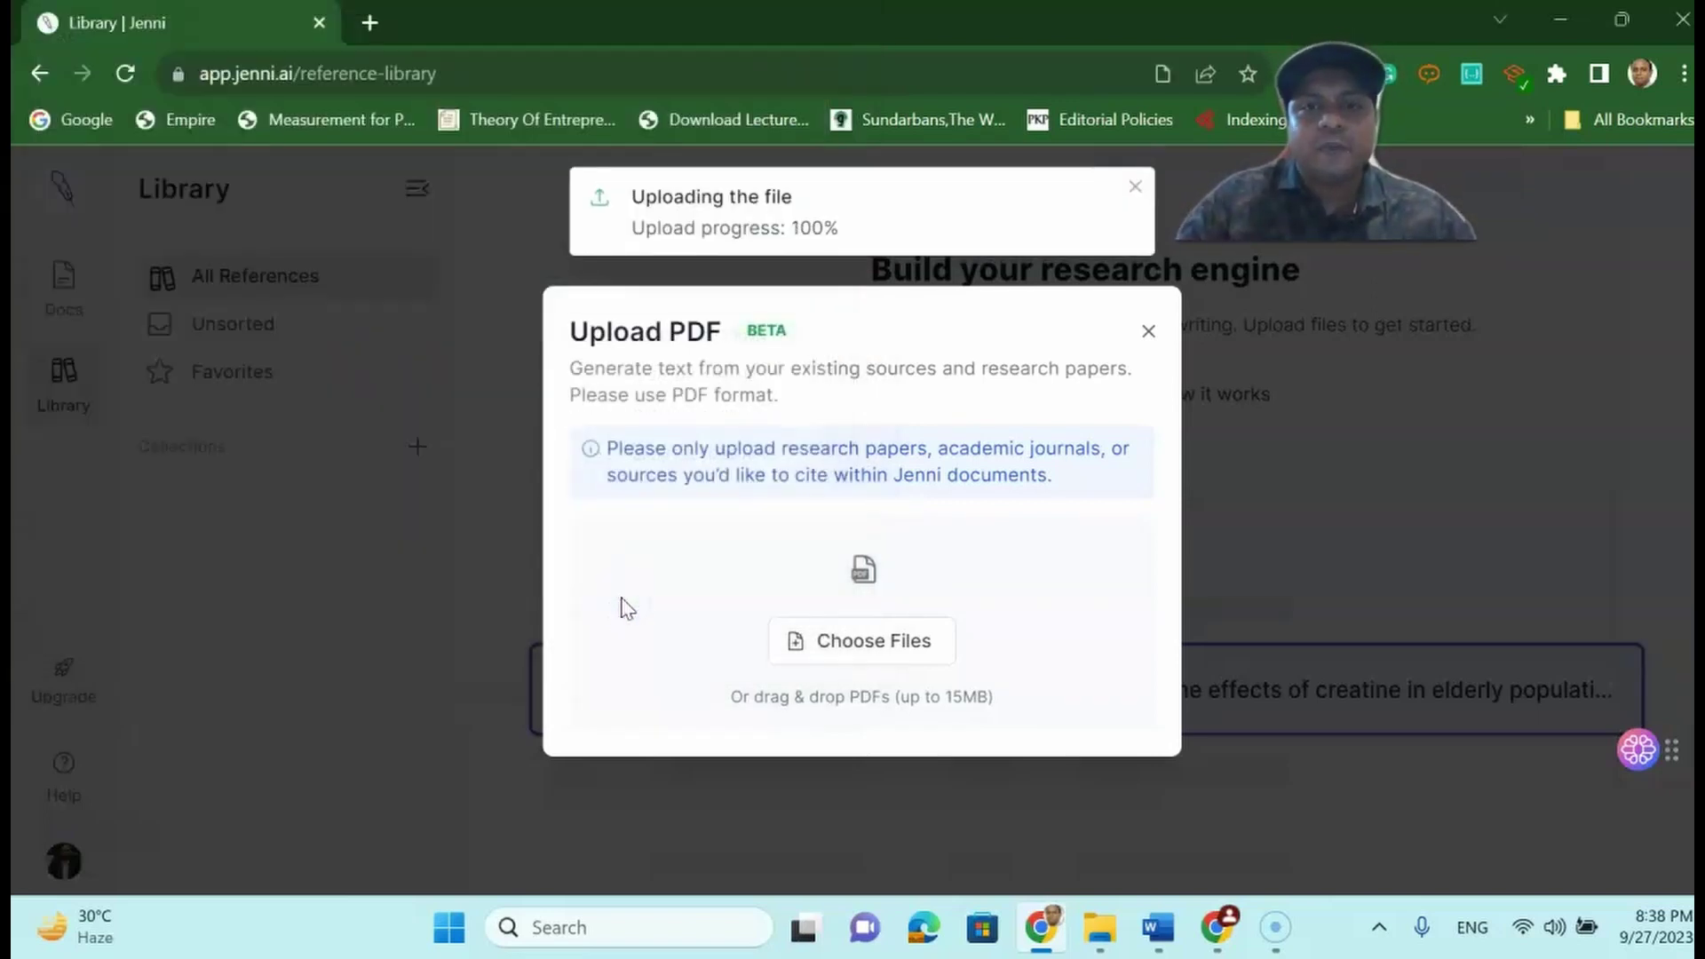
click(1149, 330)
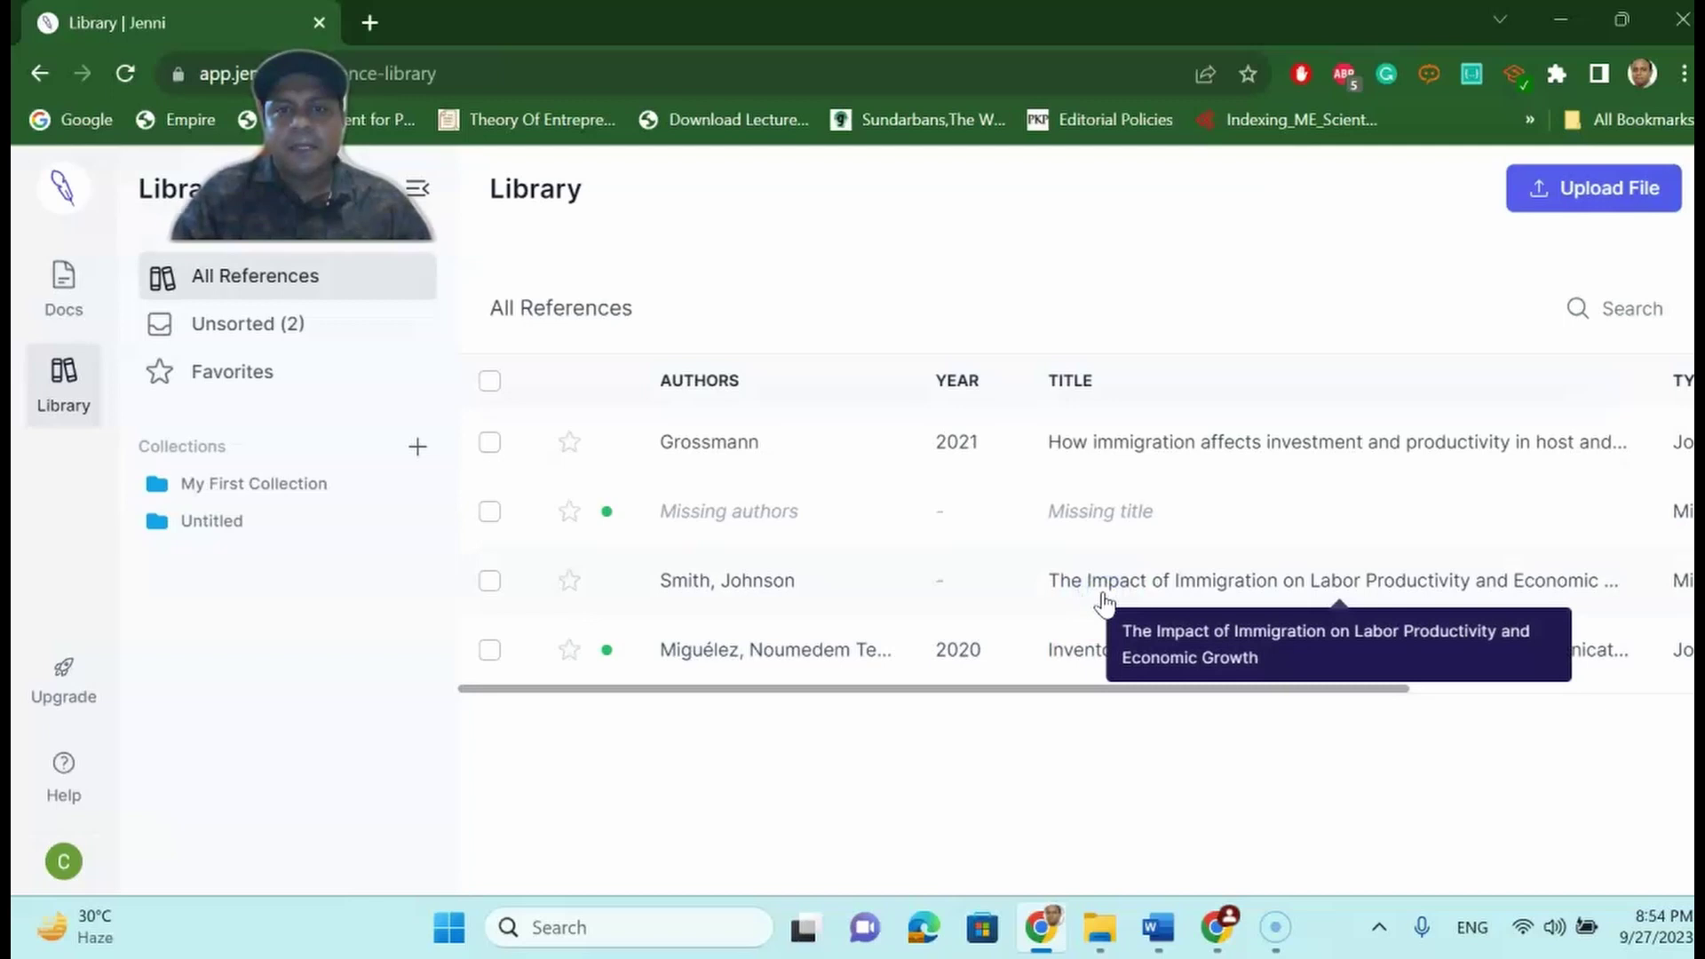
Open the labor productivity paper's details and start an AskJenni chat with its PDF
click(1108, 587)
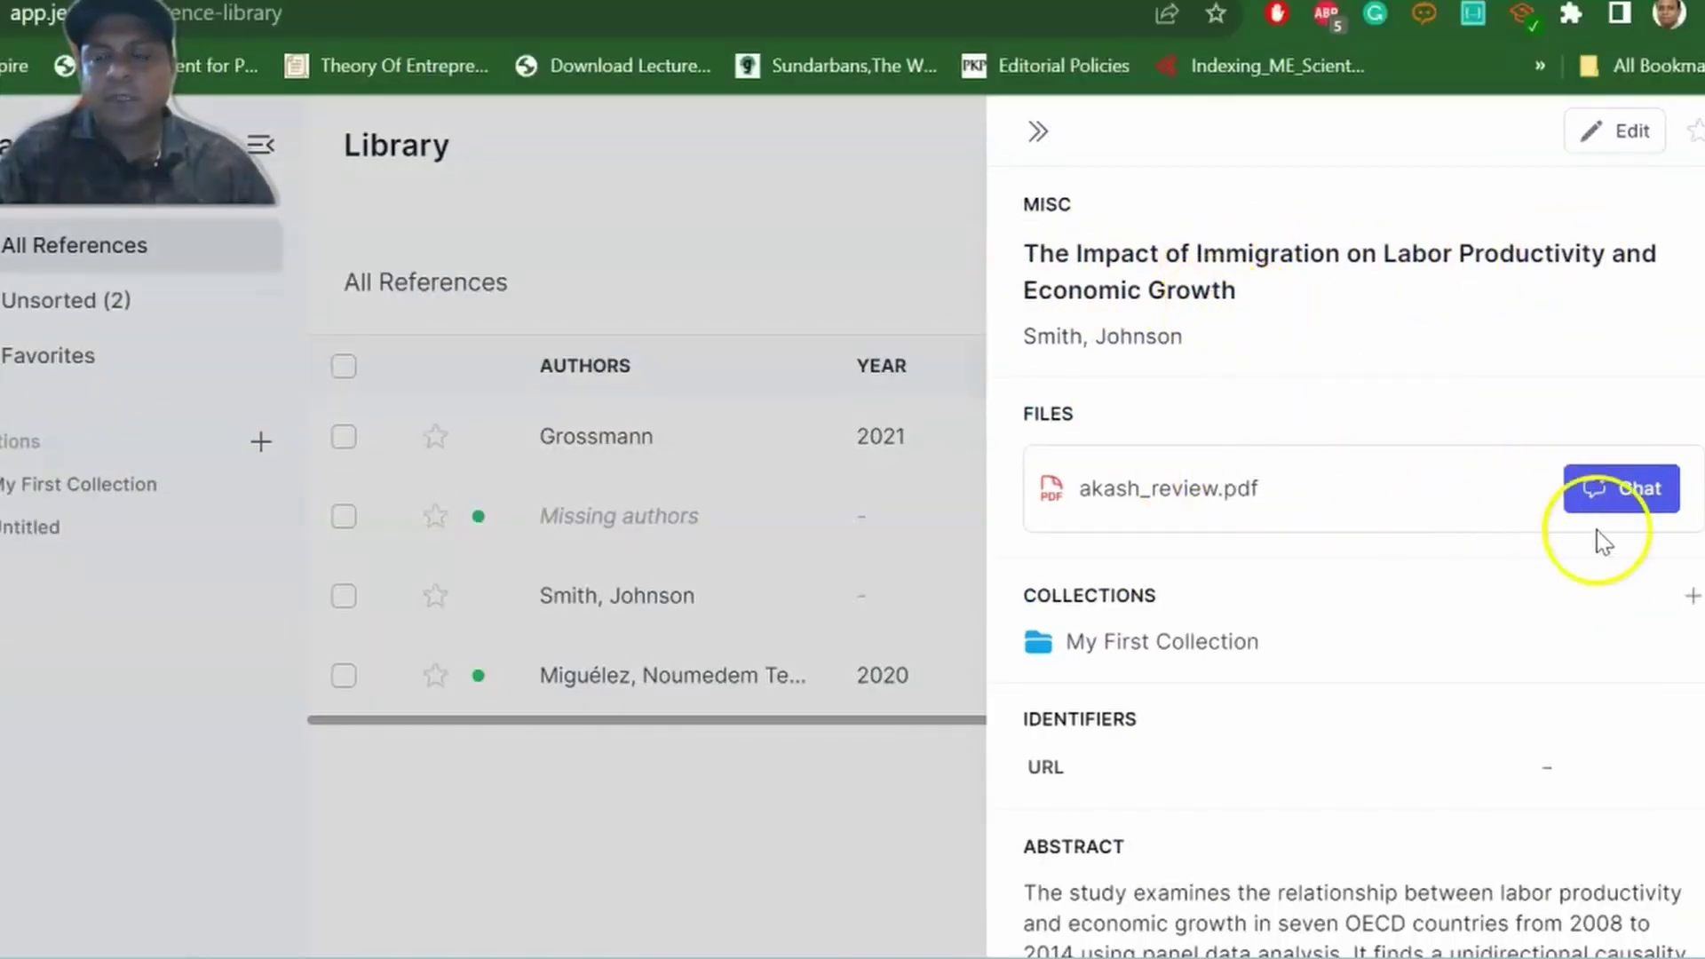
click(1599, 490)
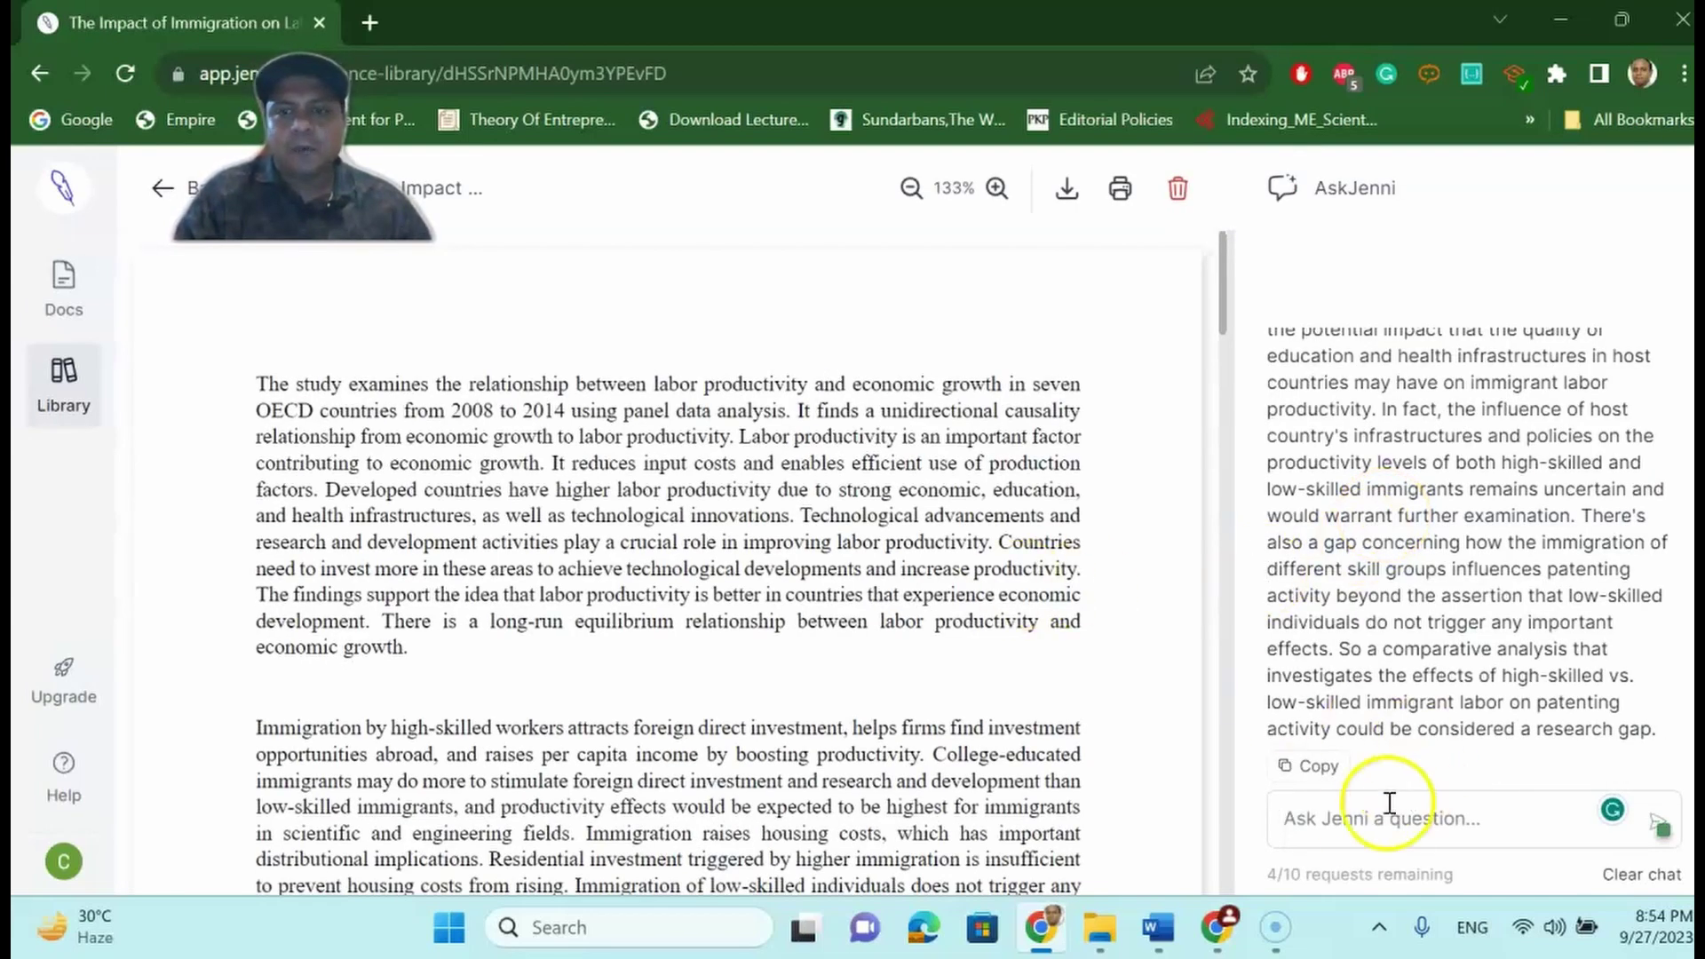
Ask AskJenni 'what is the research problem', copy the reply, and return to the Library
click(1367, 819)
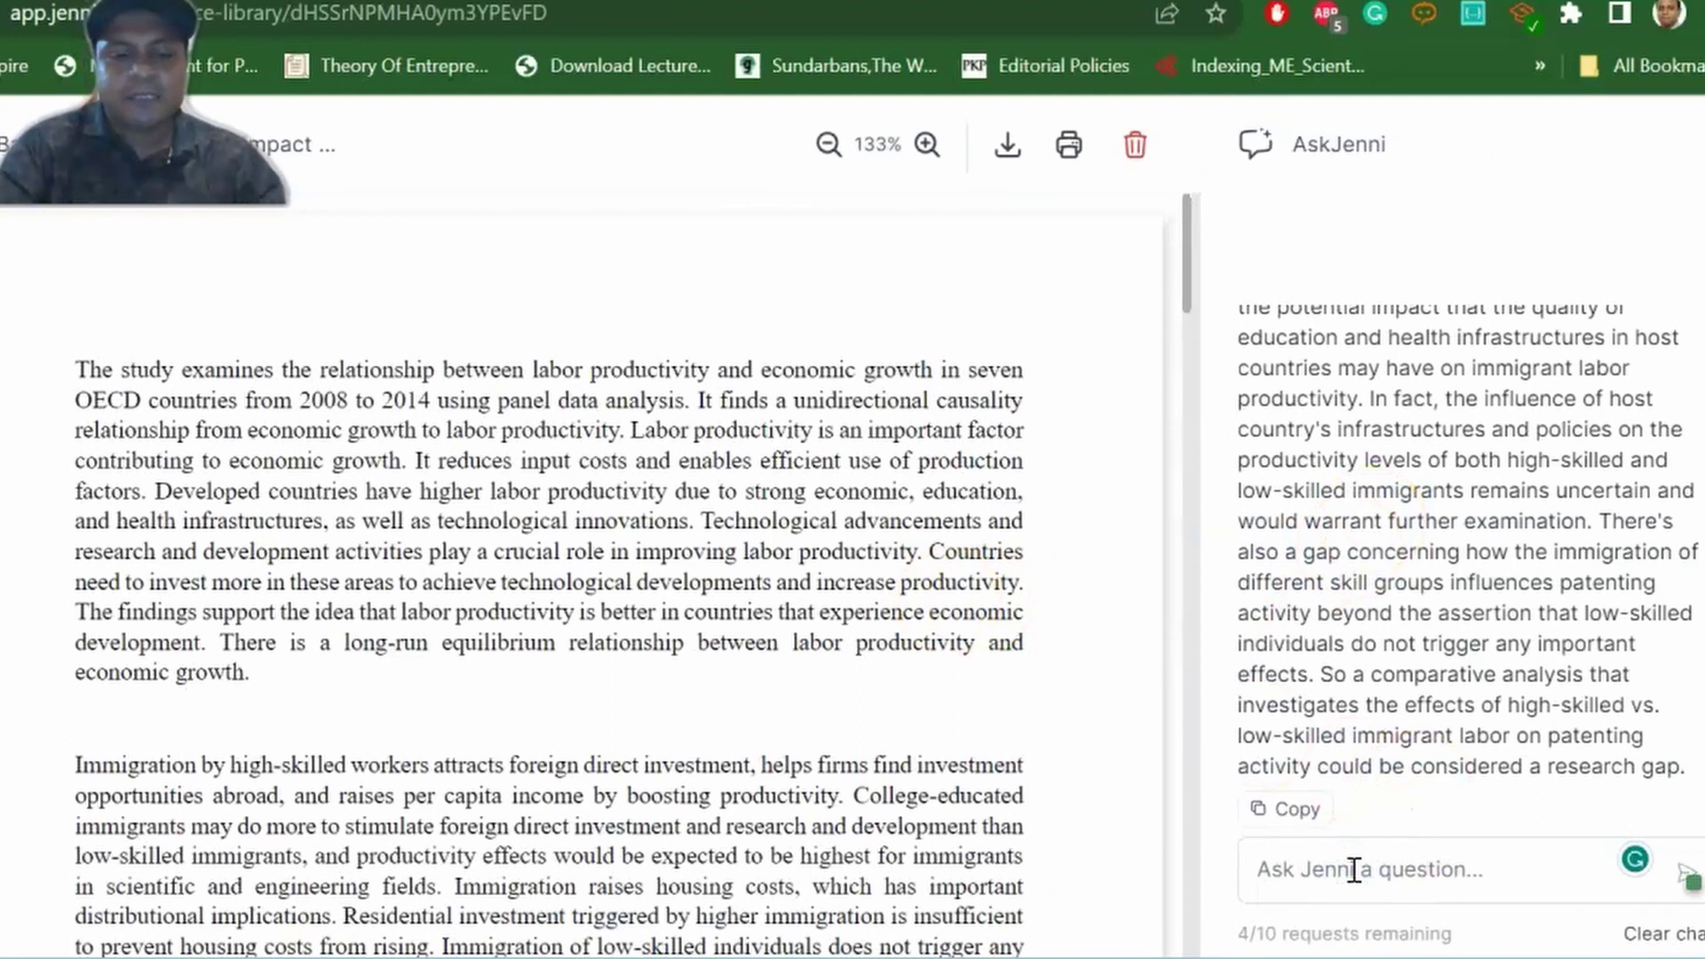
text(what is th)
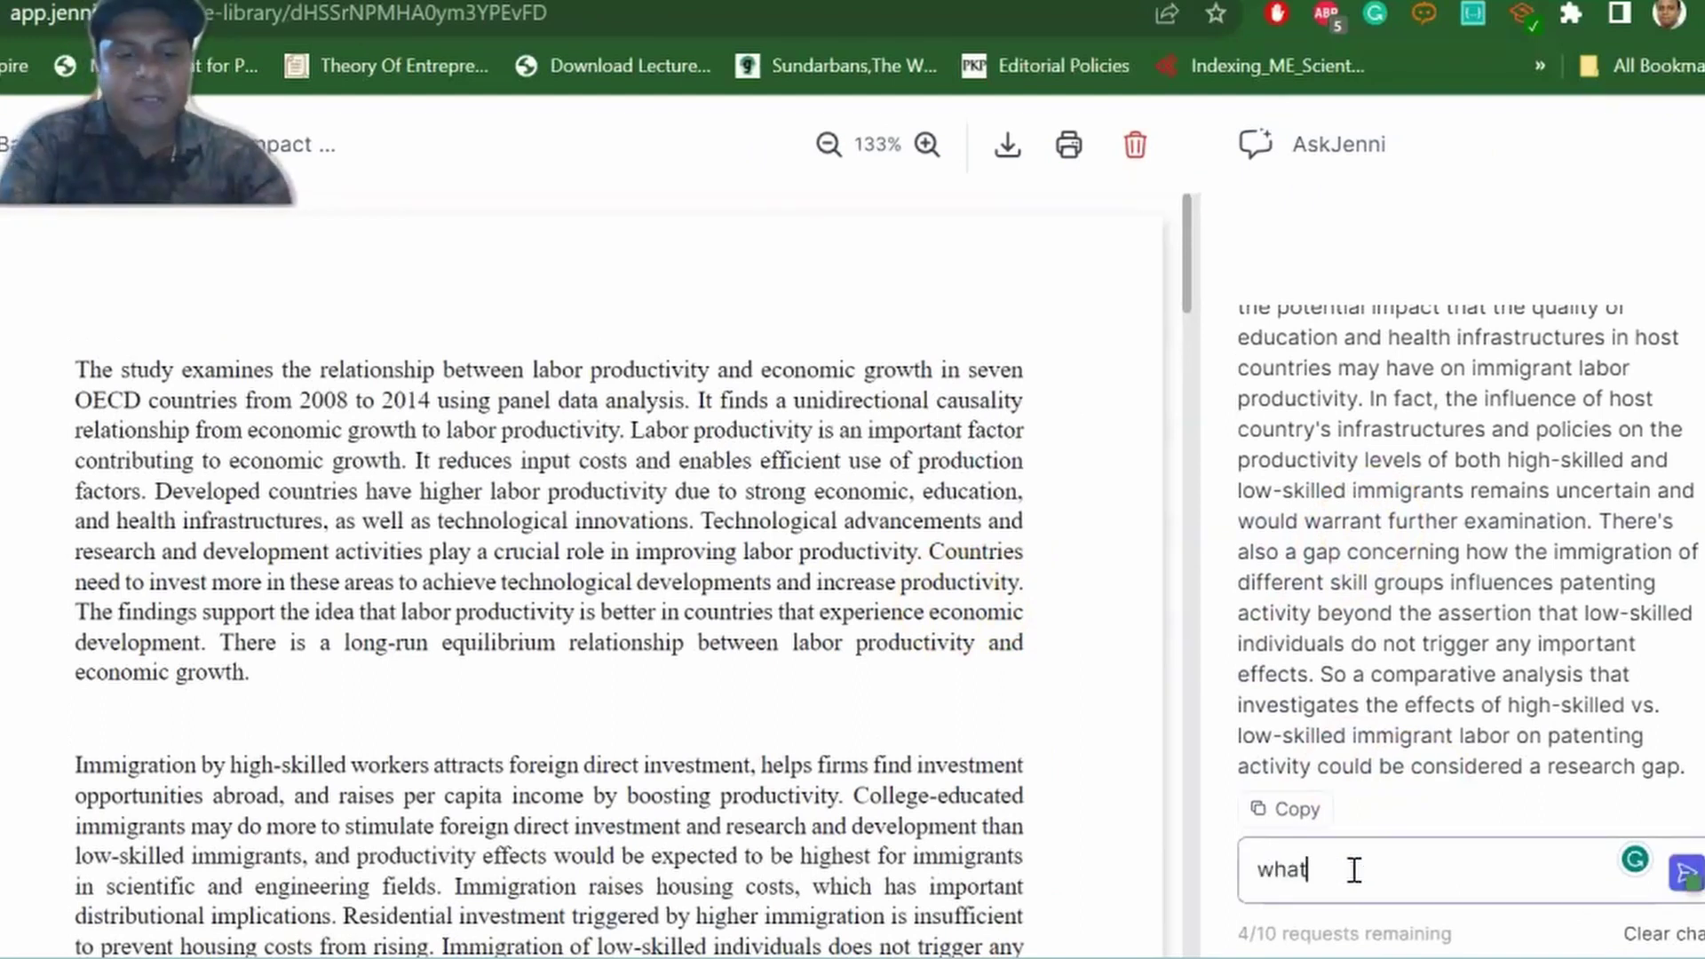
text(e li)
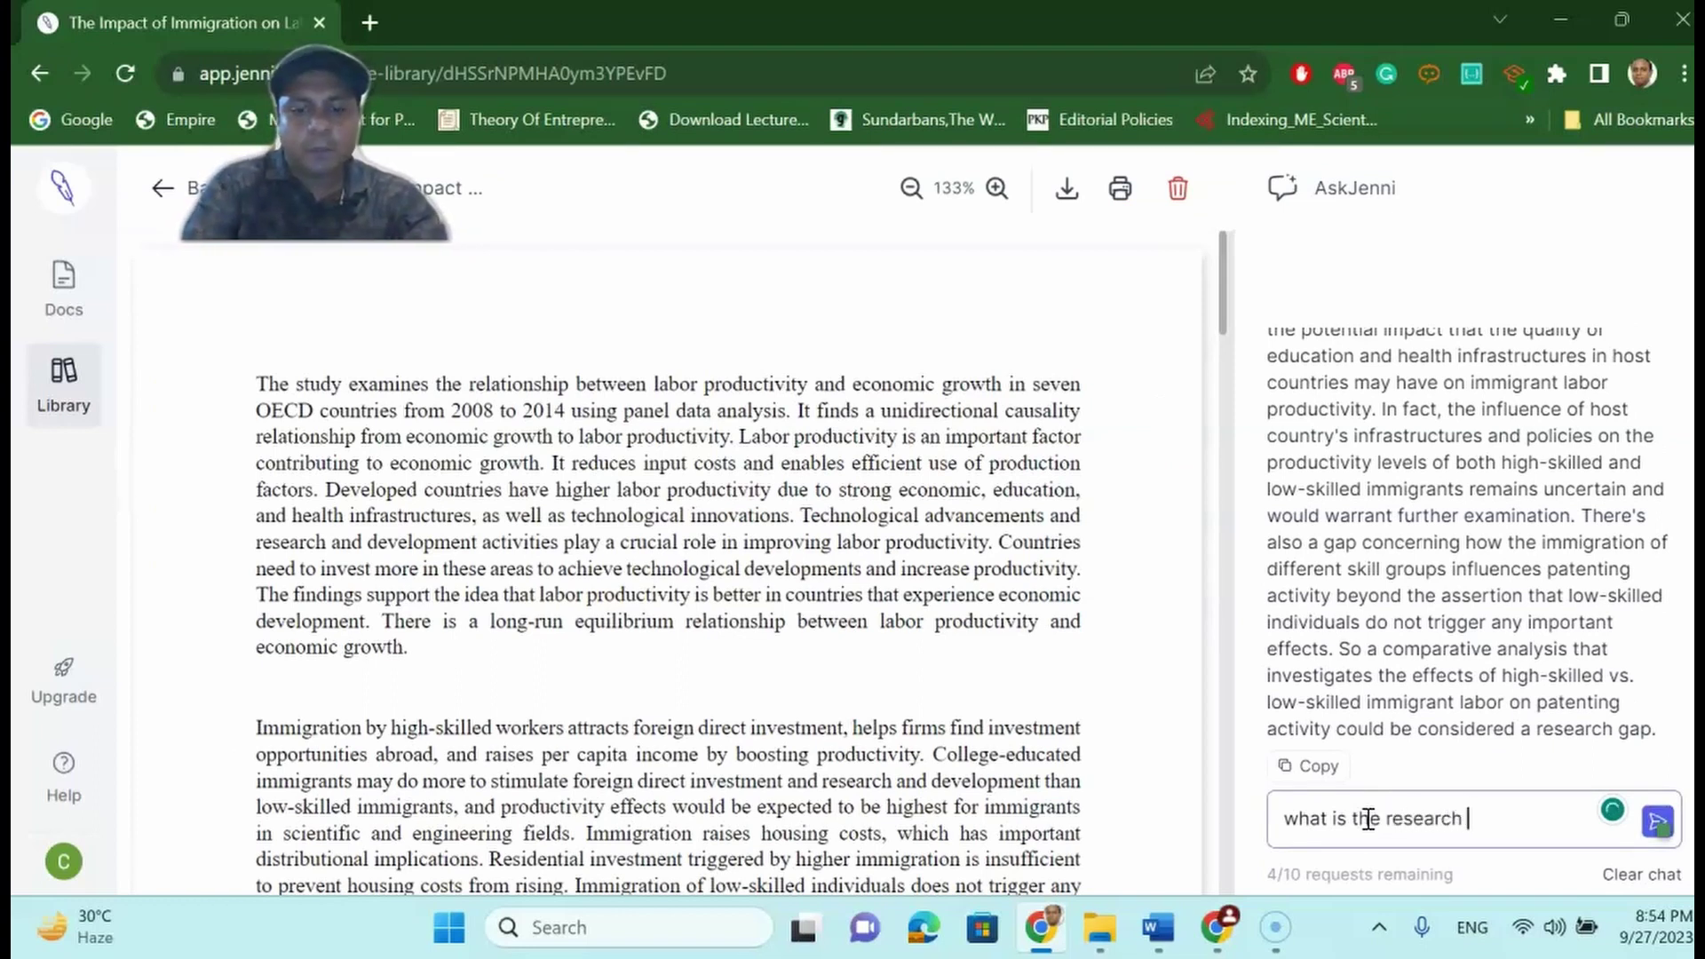
key(Return)
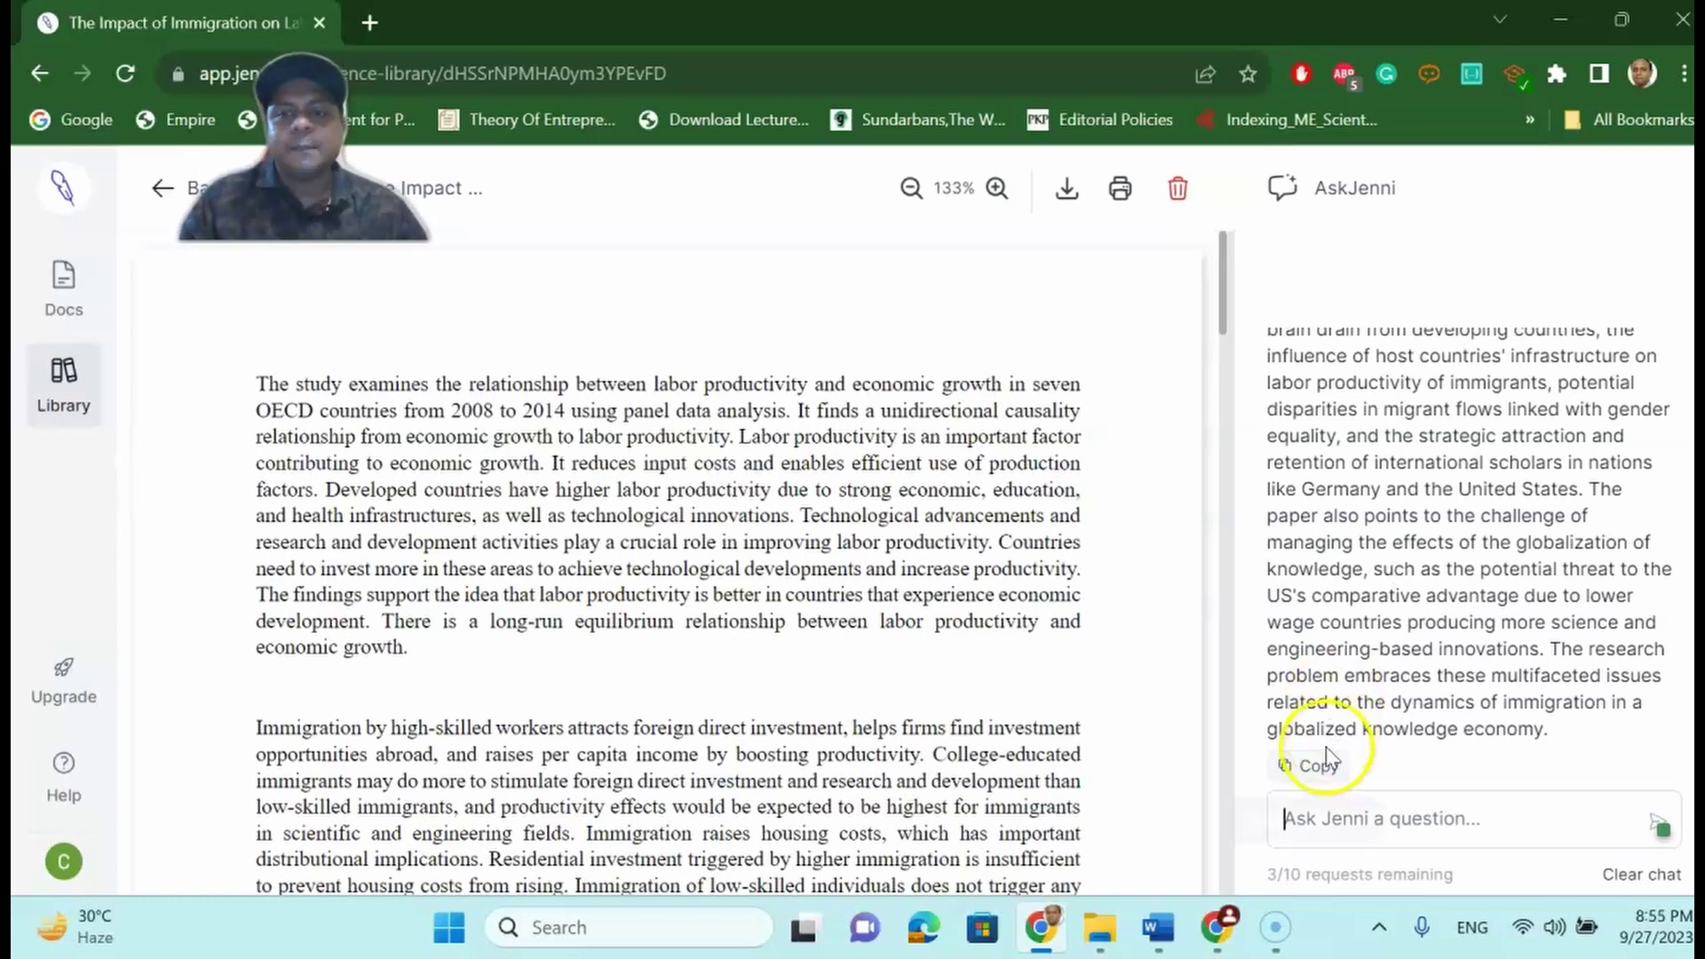
click(1316, 770)
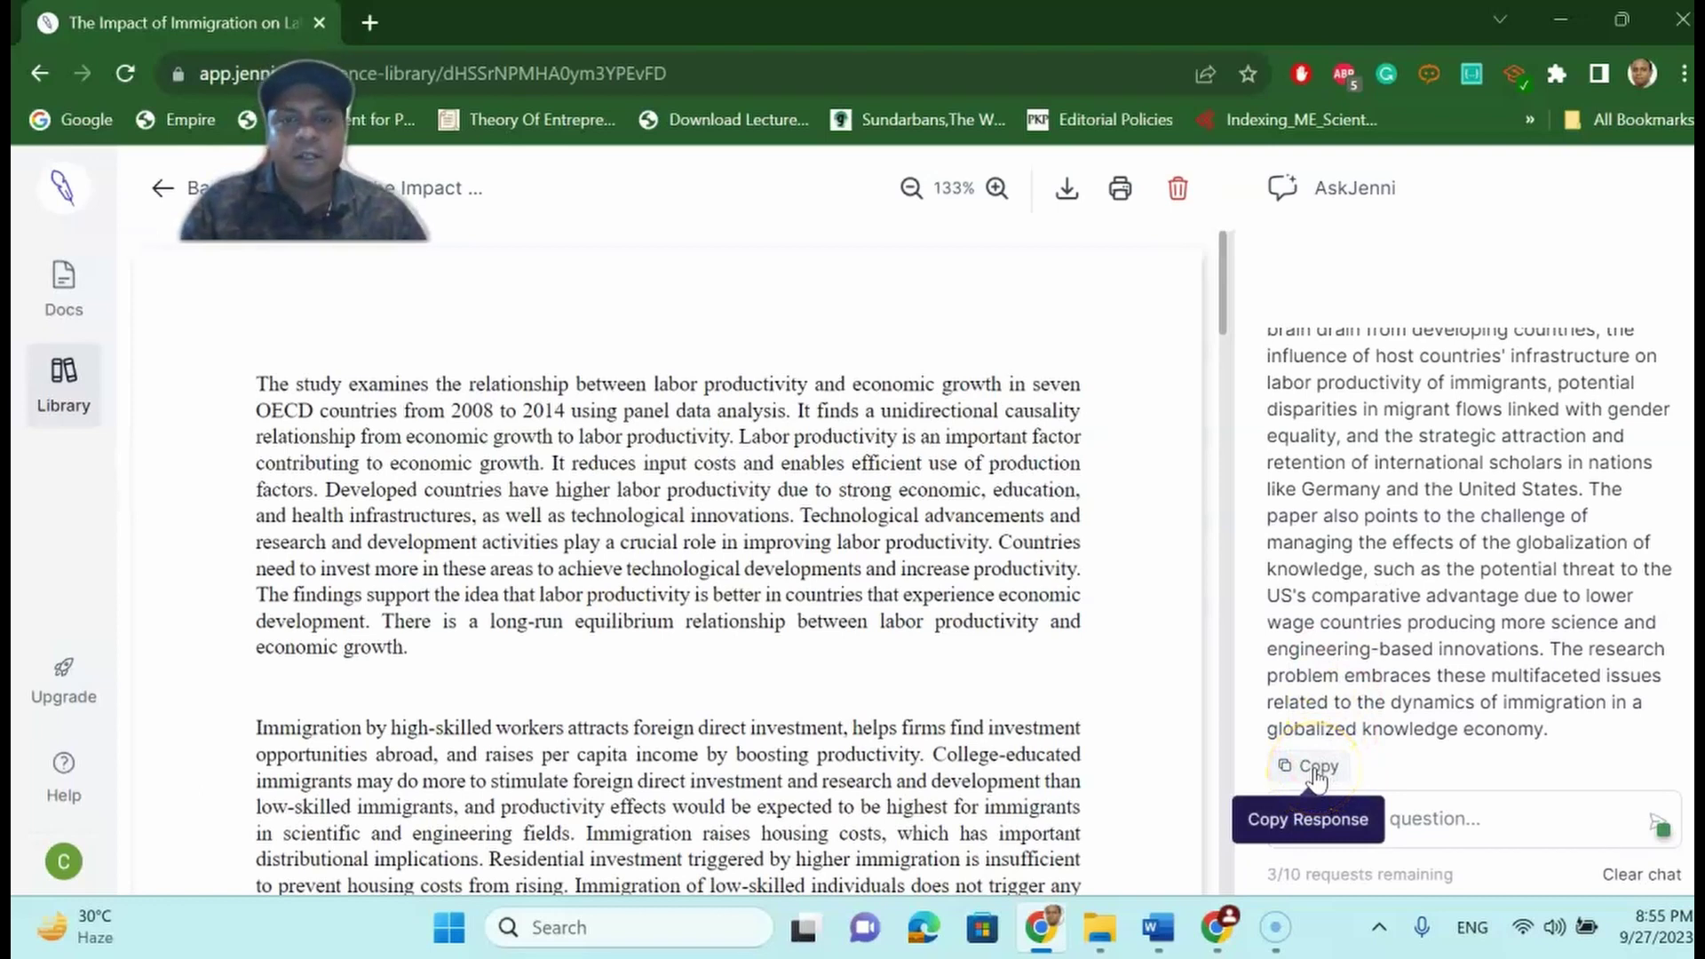
click(1394, 844)
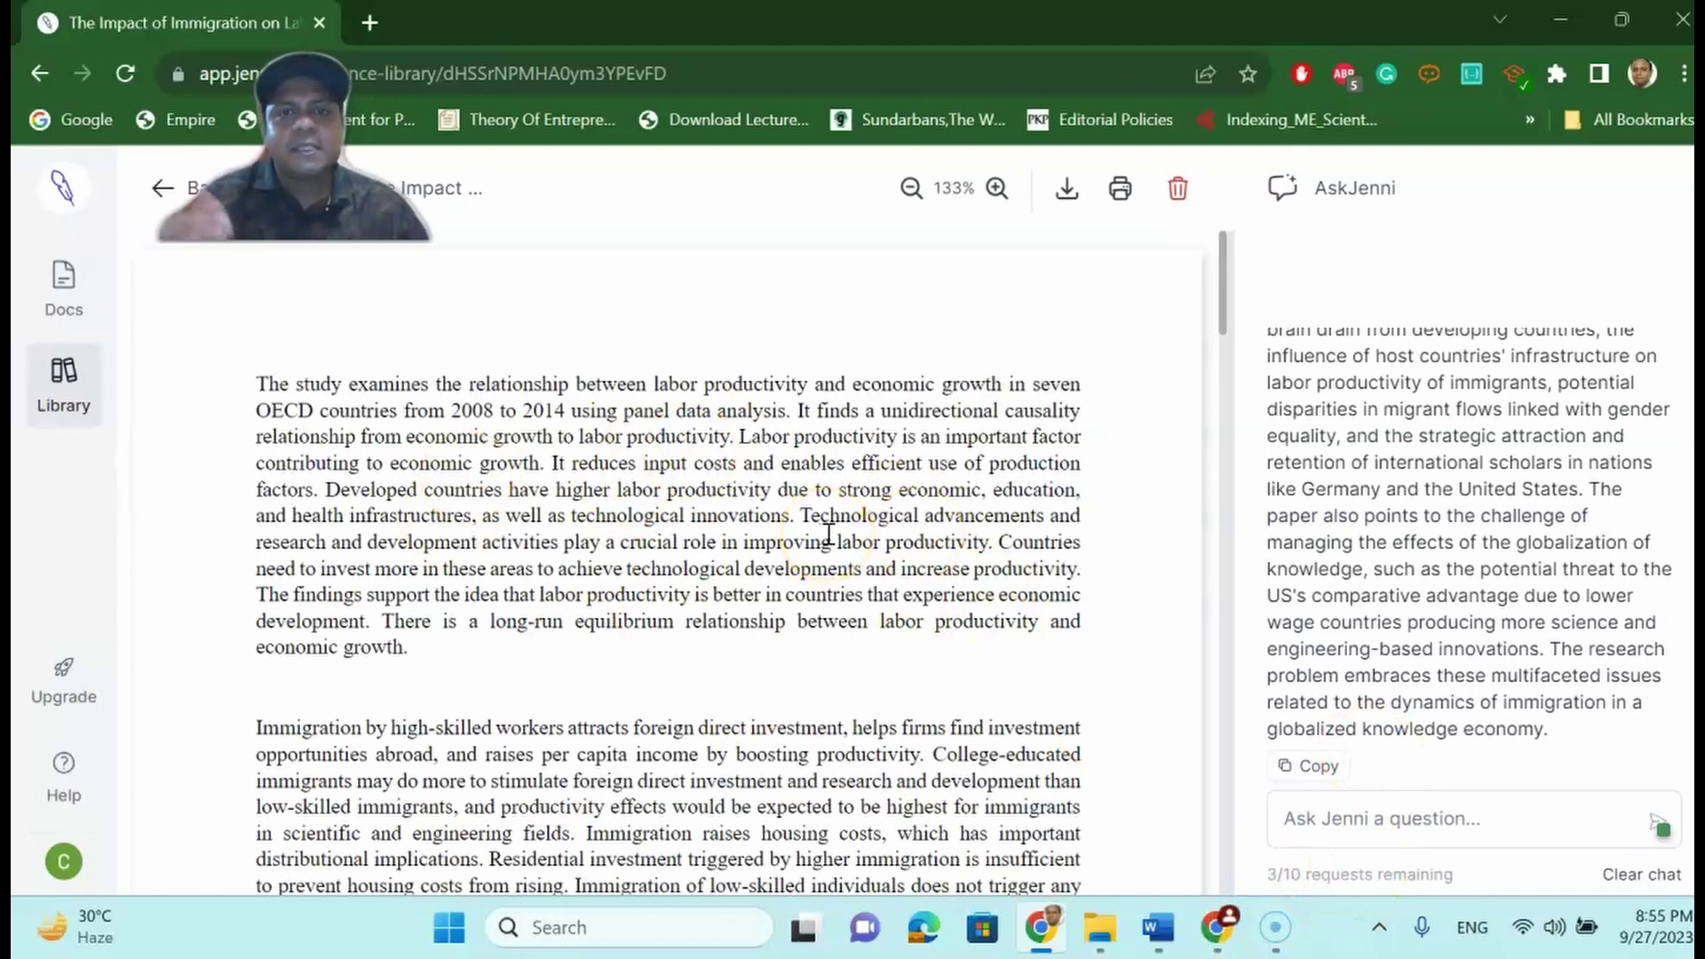
Close the reference details to show the four-reference Library, opening and dismissing the Upload PDF dialog
click(63, 381)
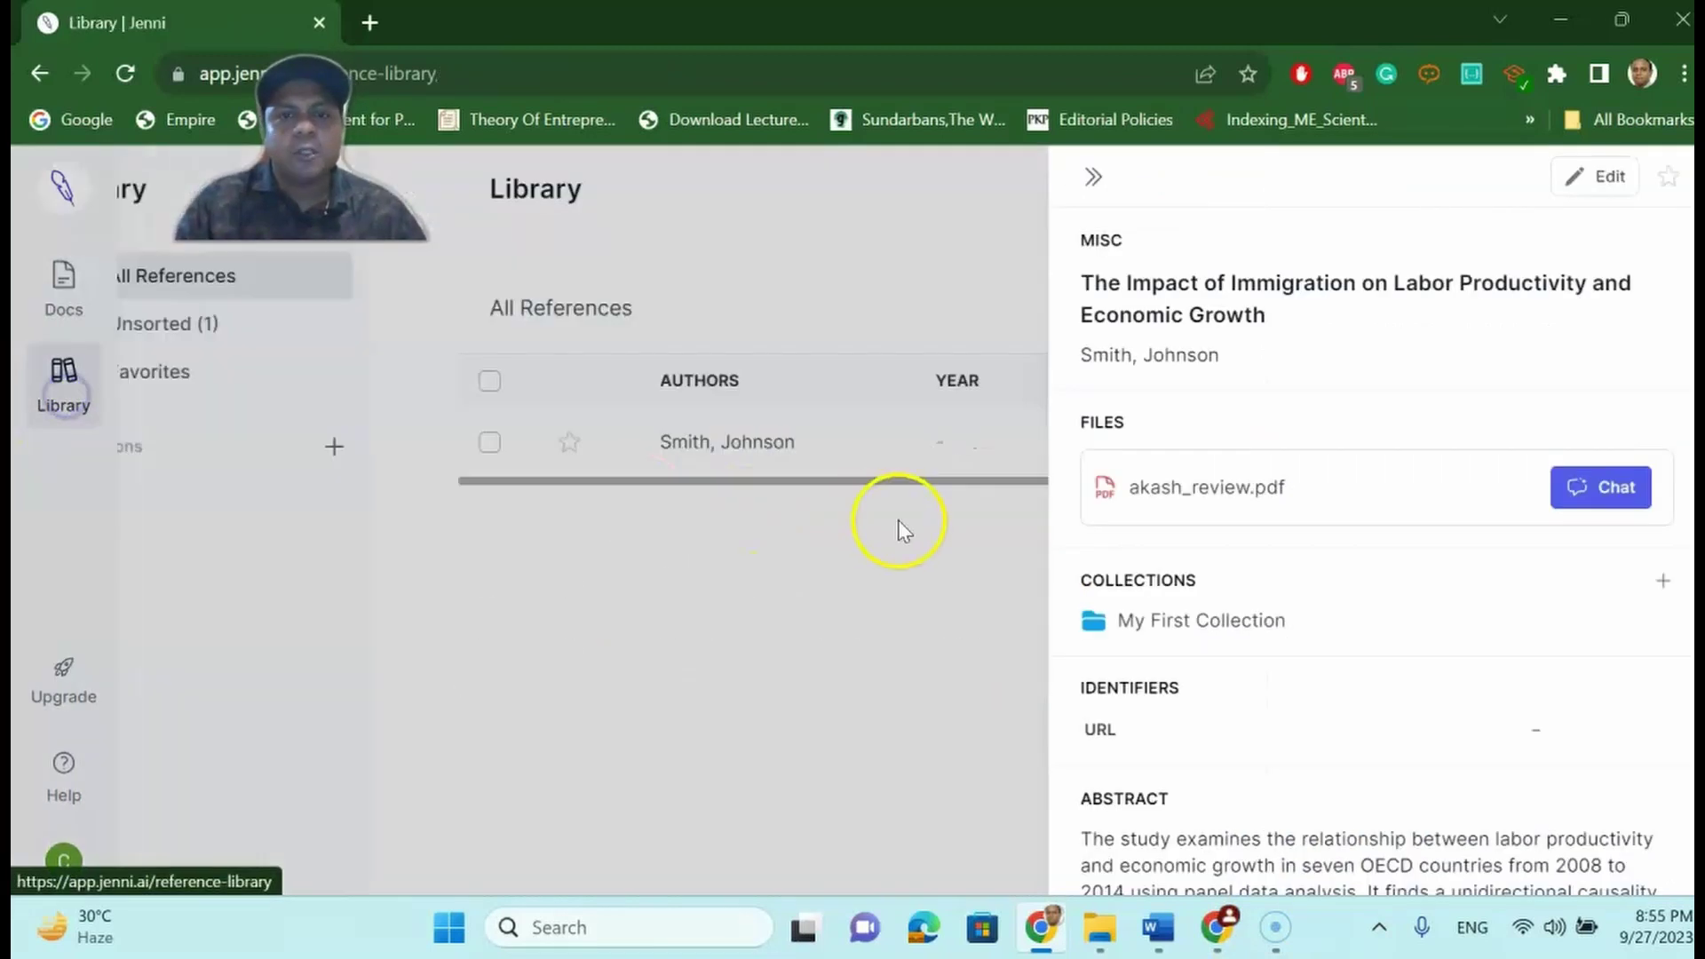
click(824, 760)
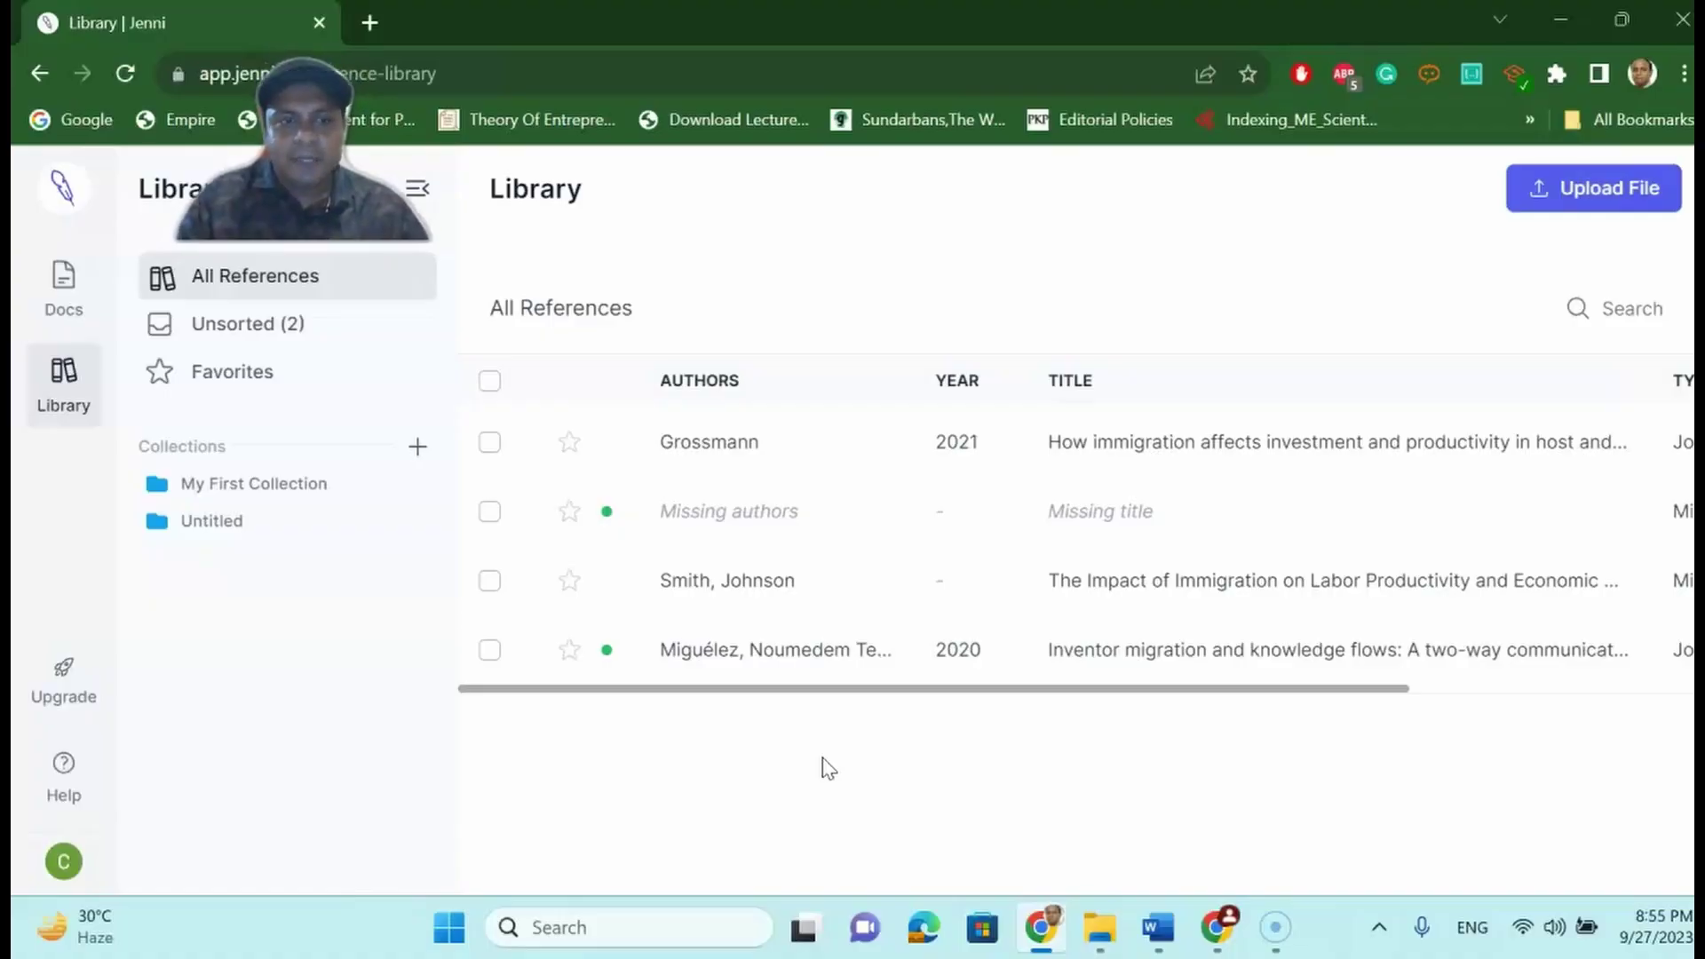
click(1570, 190)
click(1149, 331)
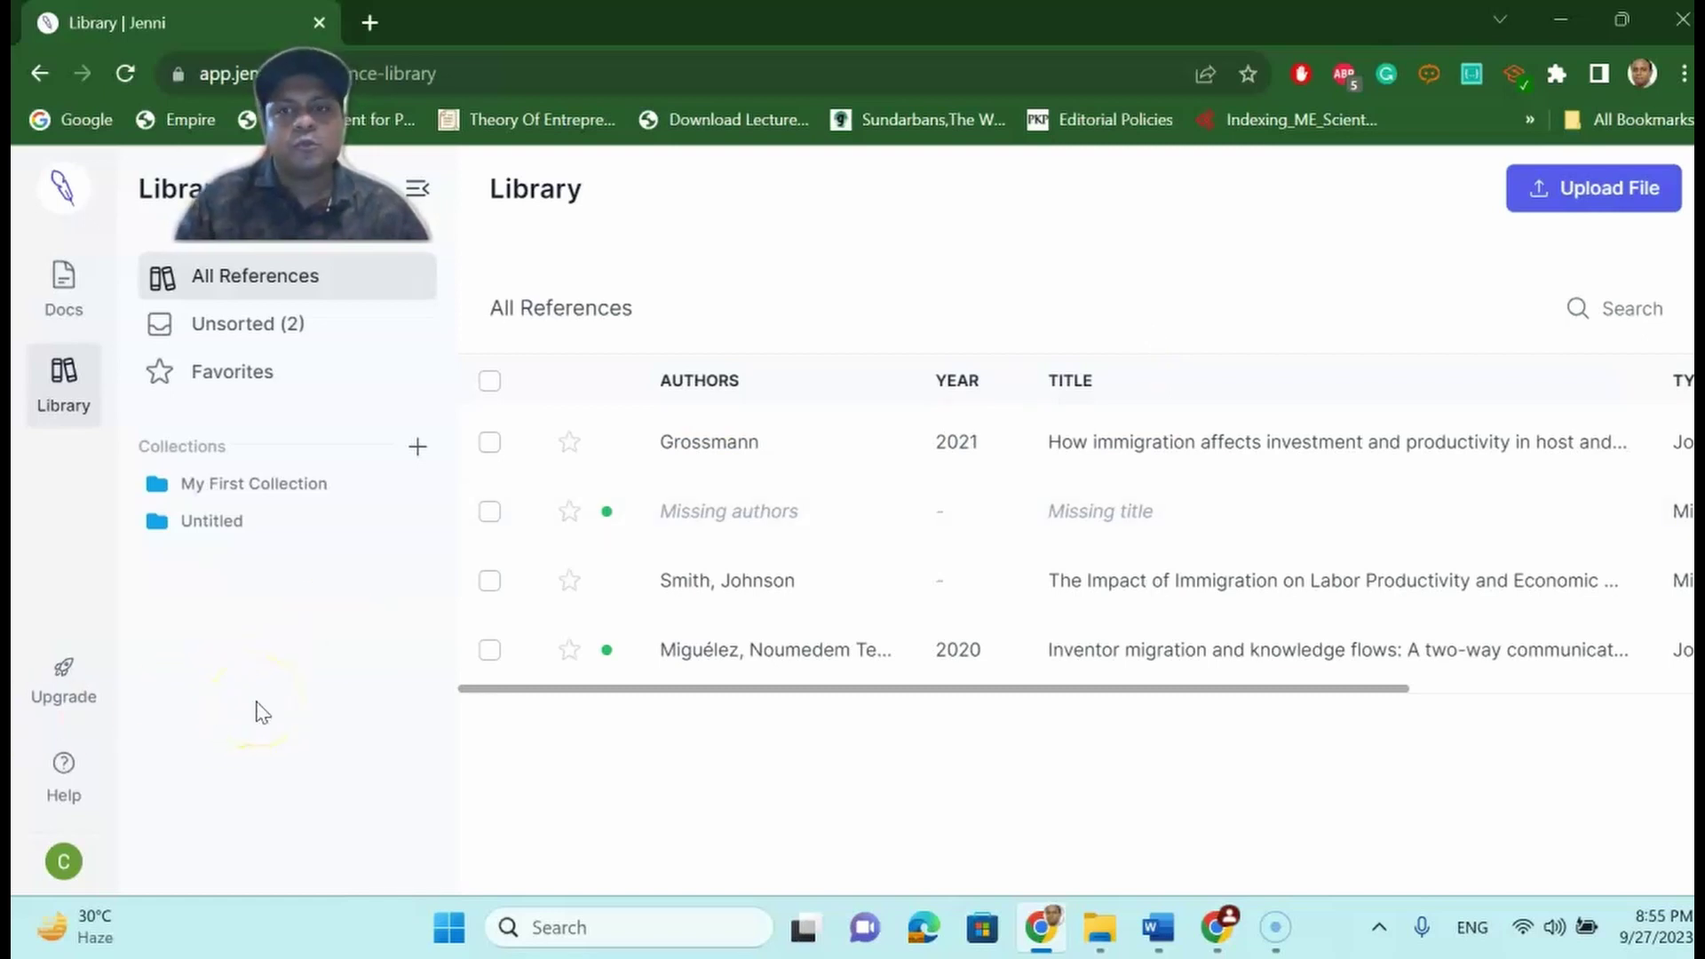
Open the Food Security and Child Health Report from Docs and scroll through its draft
click(55, 302)
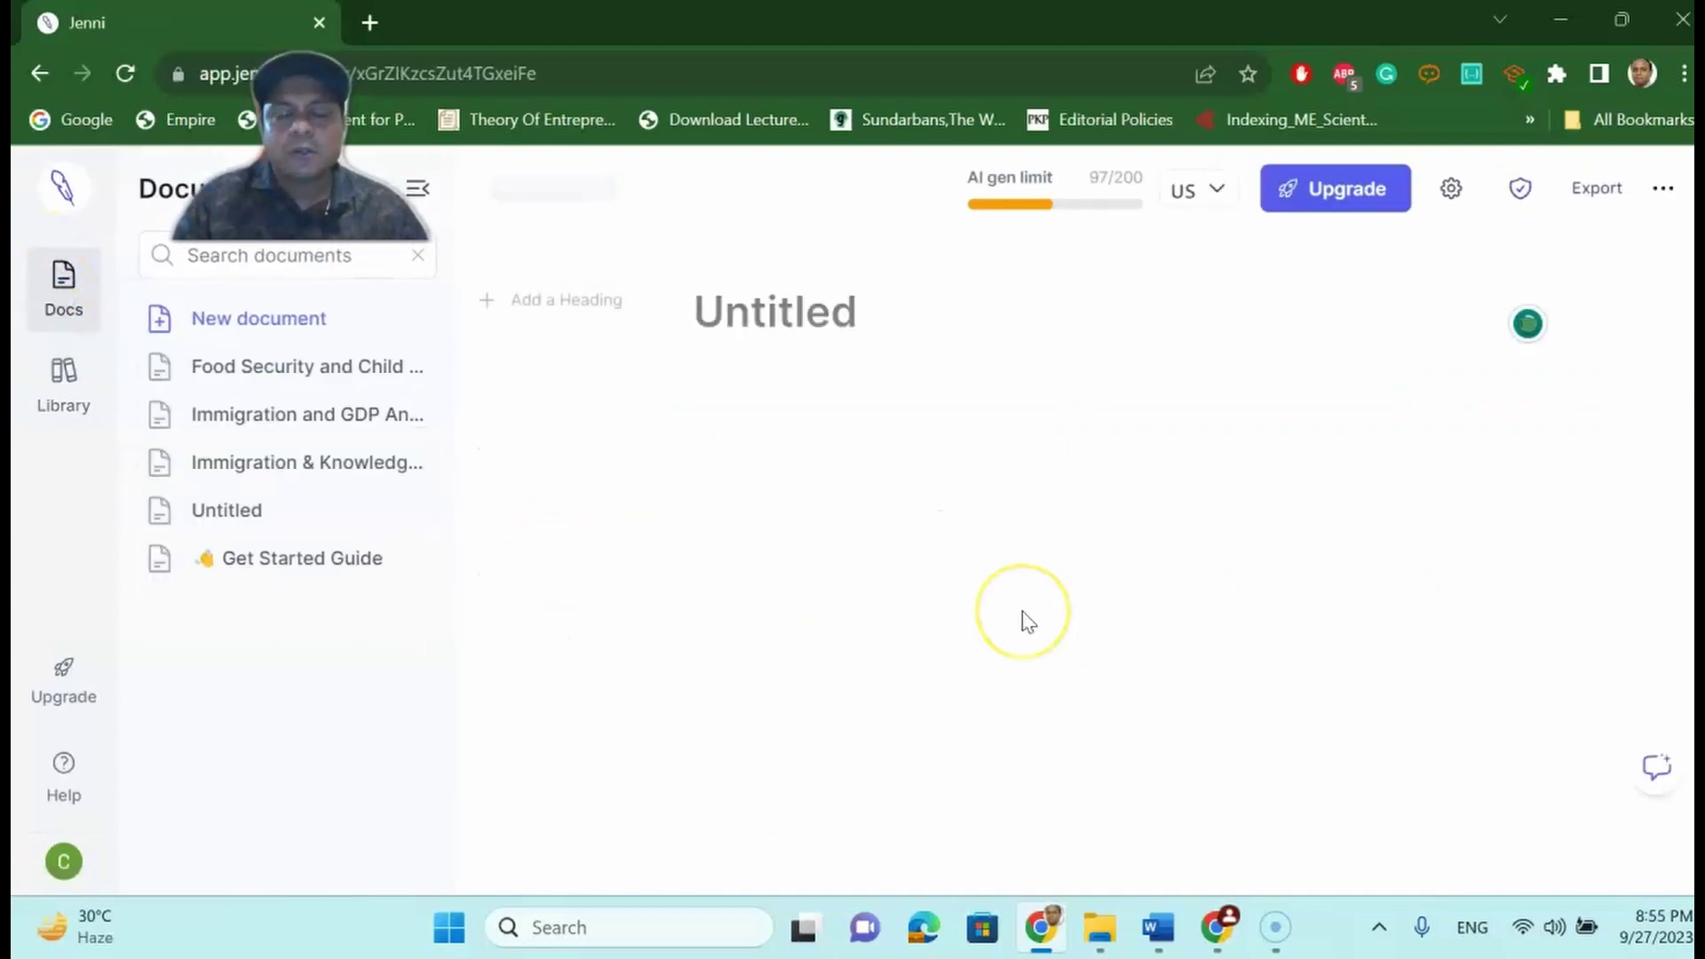
click(280, 364)
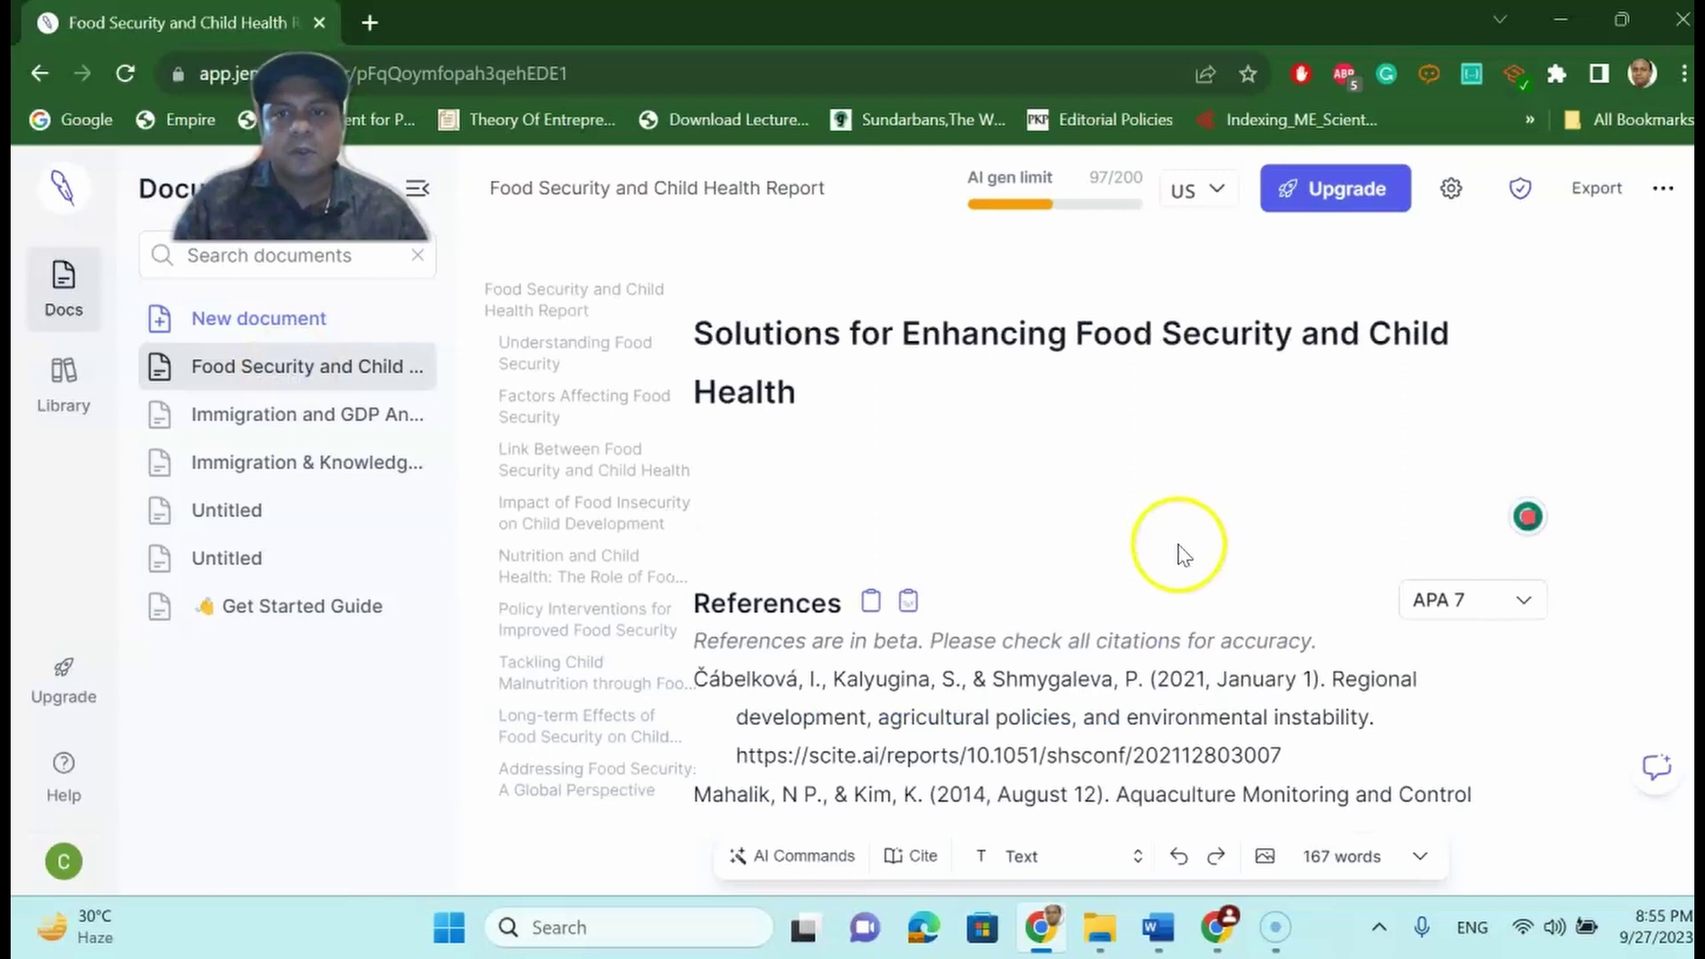
scroll(1079, 488, up, 10)
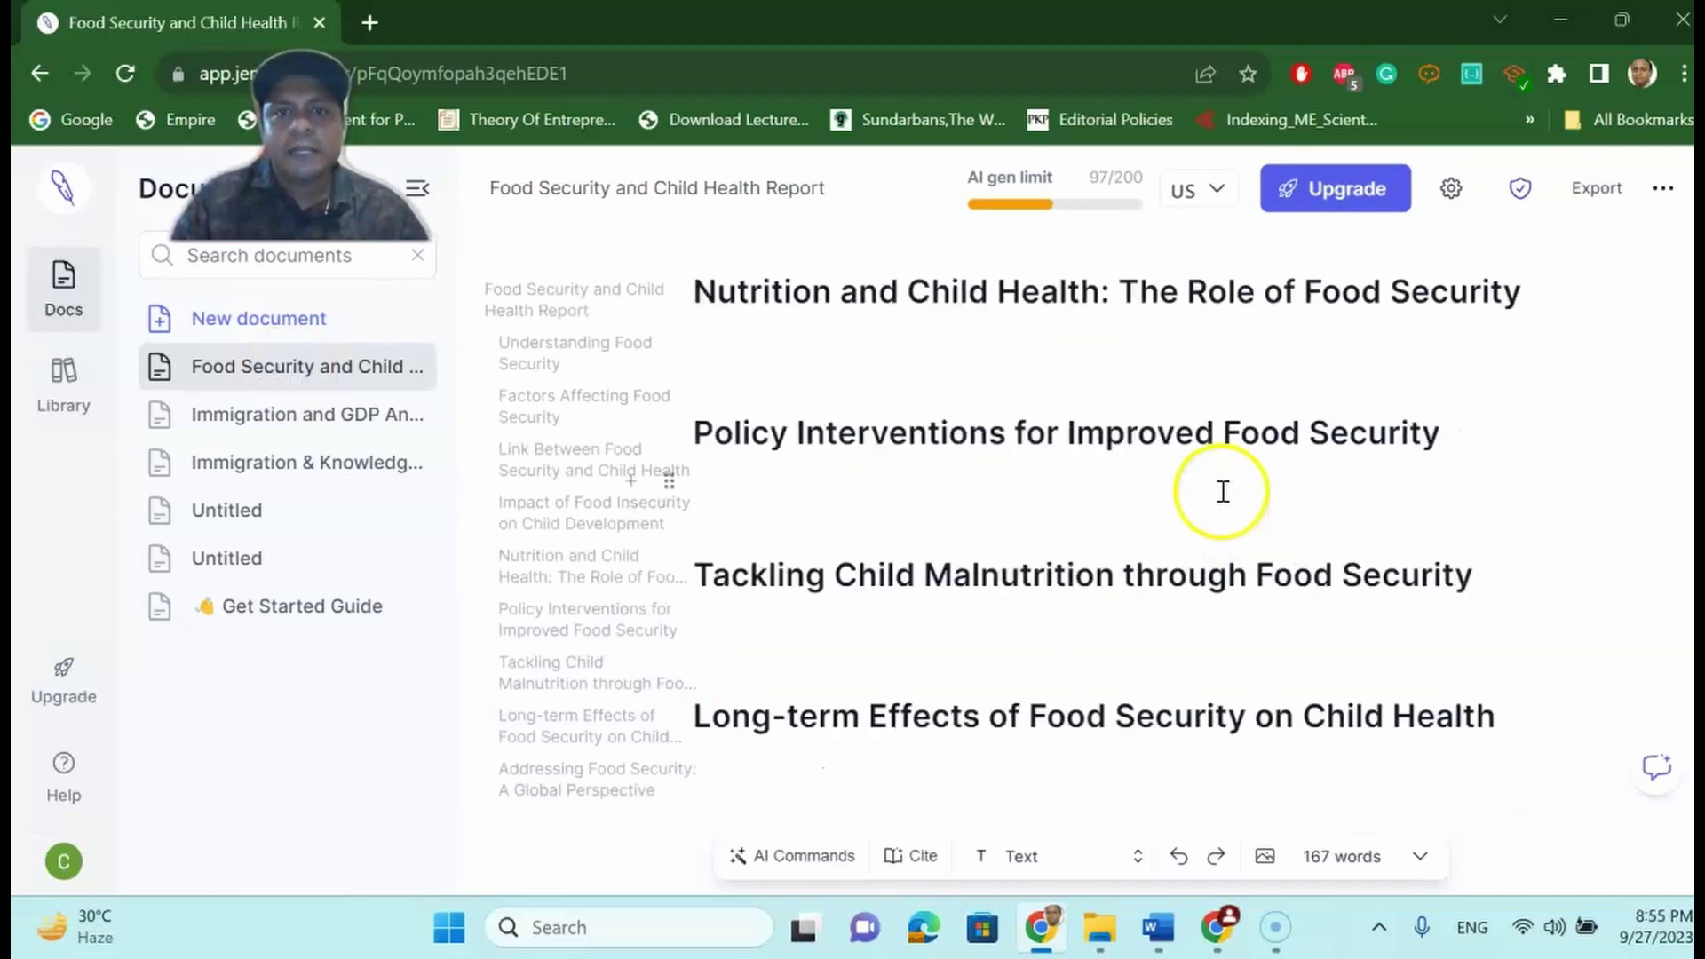
scroll(685, 370, up, 3)
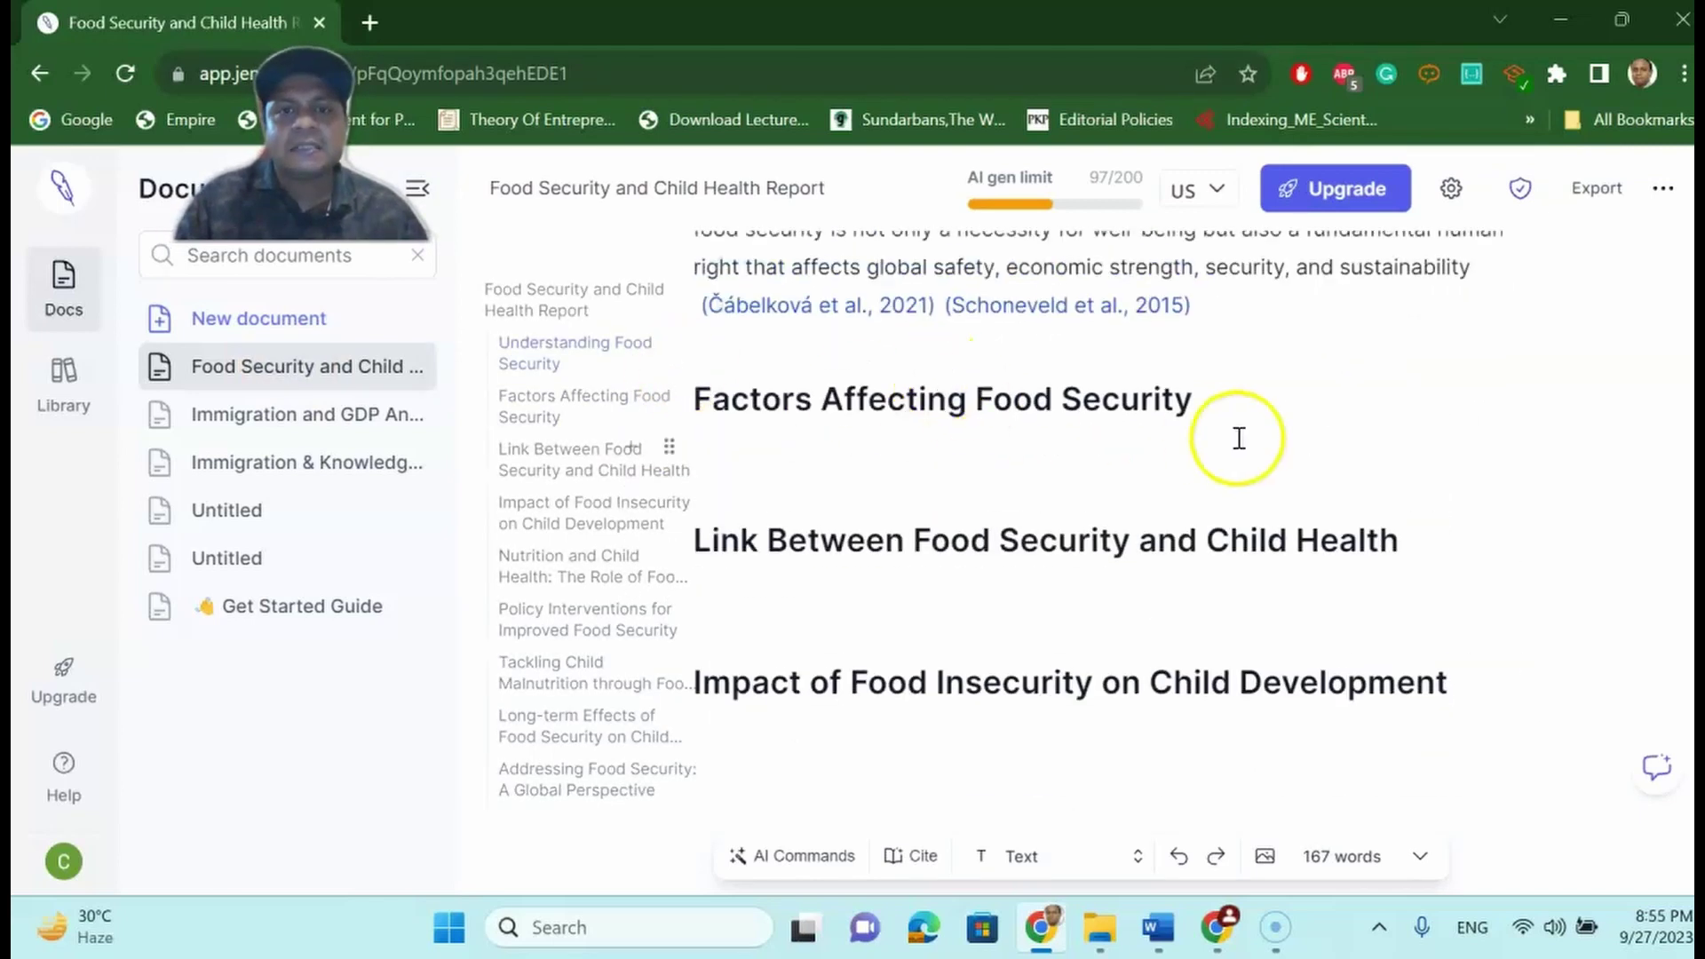
scroll(888, 417, up, 5)
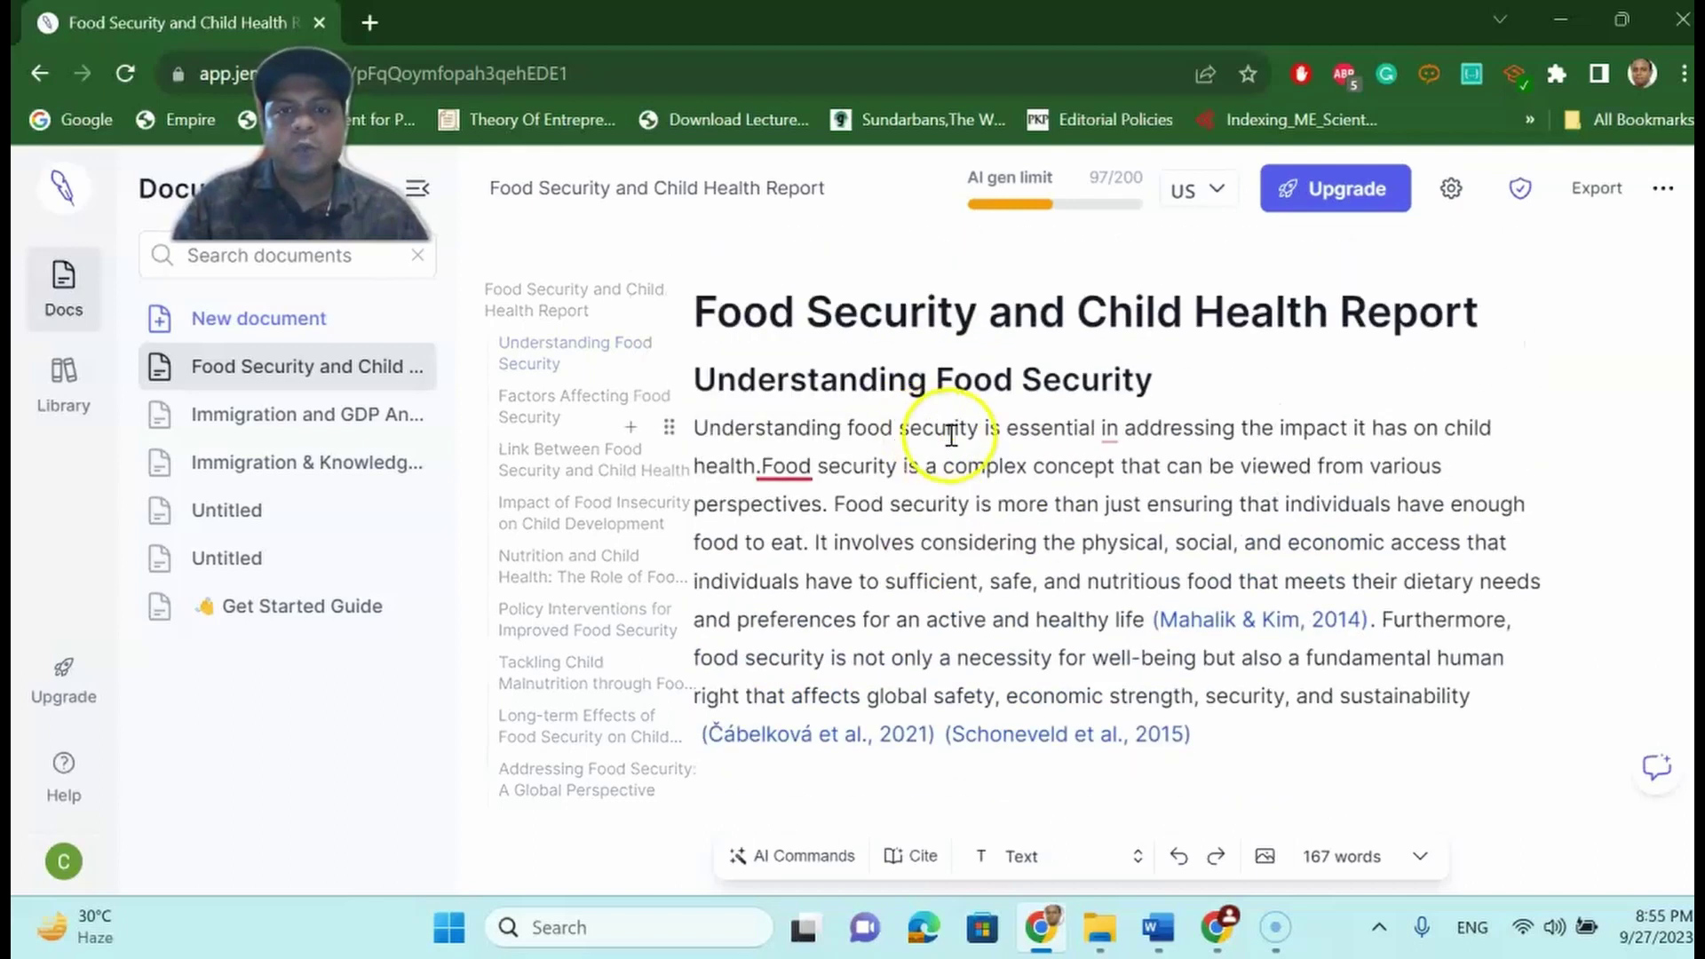
scroll(1150, 444, down, 2)
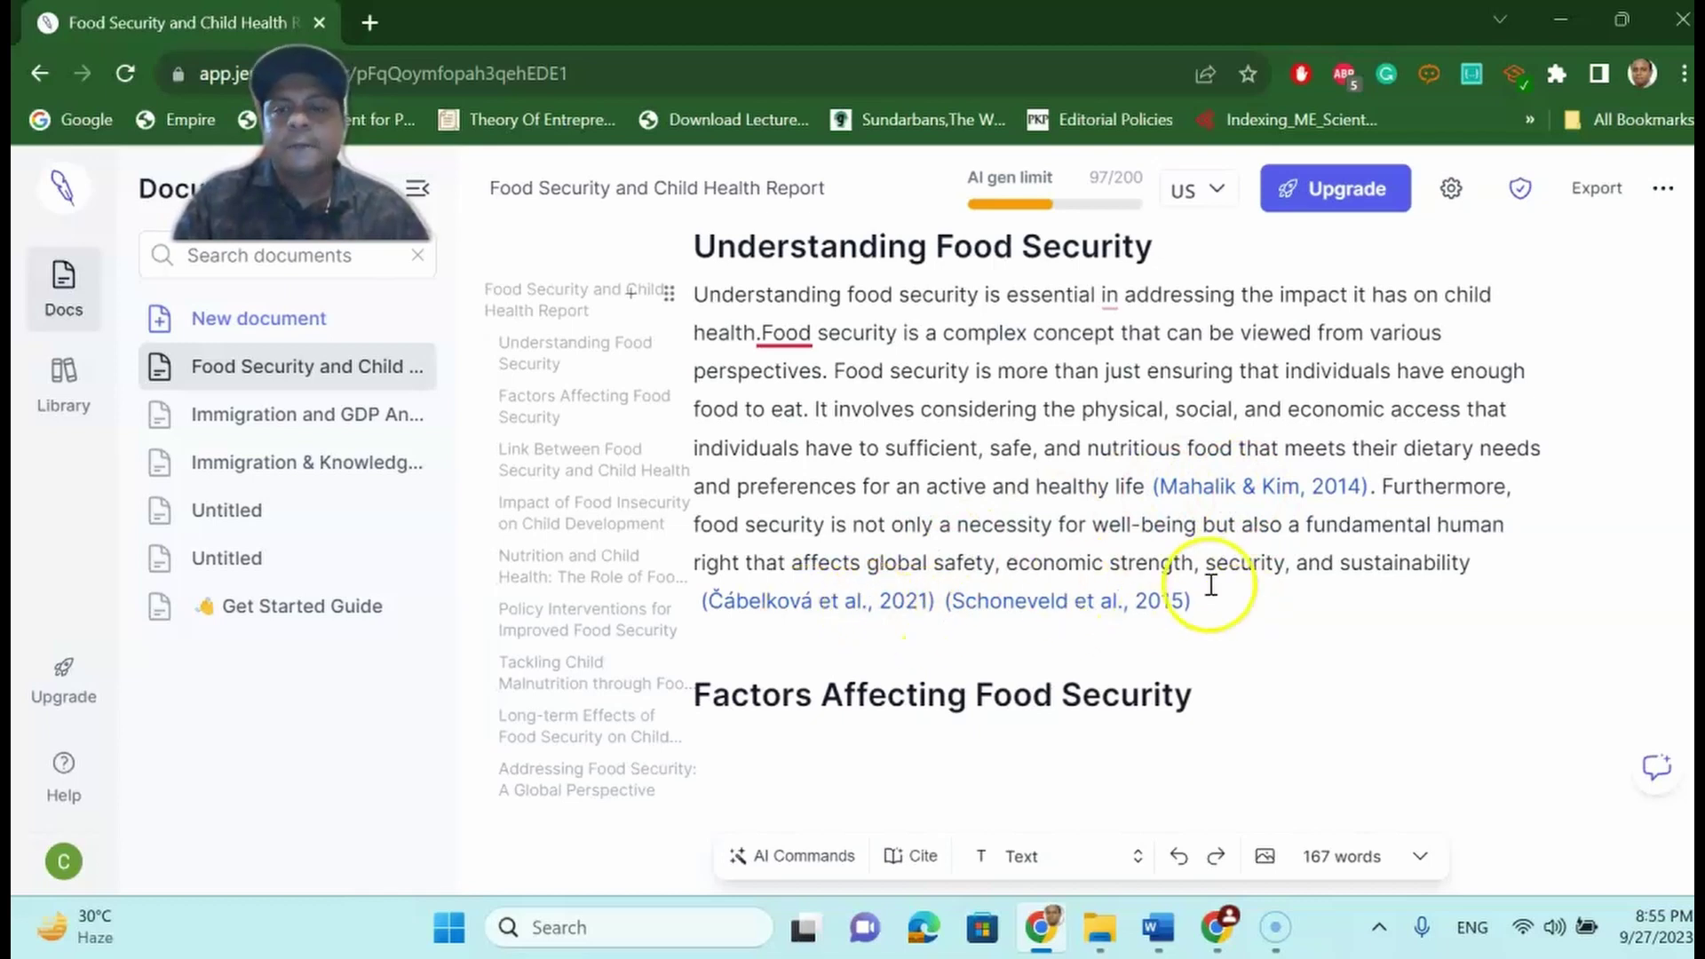
Open the (Mahalik & Kim, 2014) aquaculture paper's scite.ai page from its citation and scroll it
click(1204, 498)
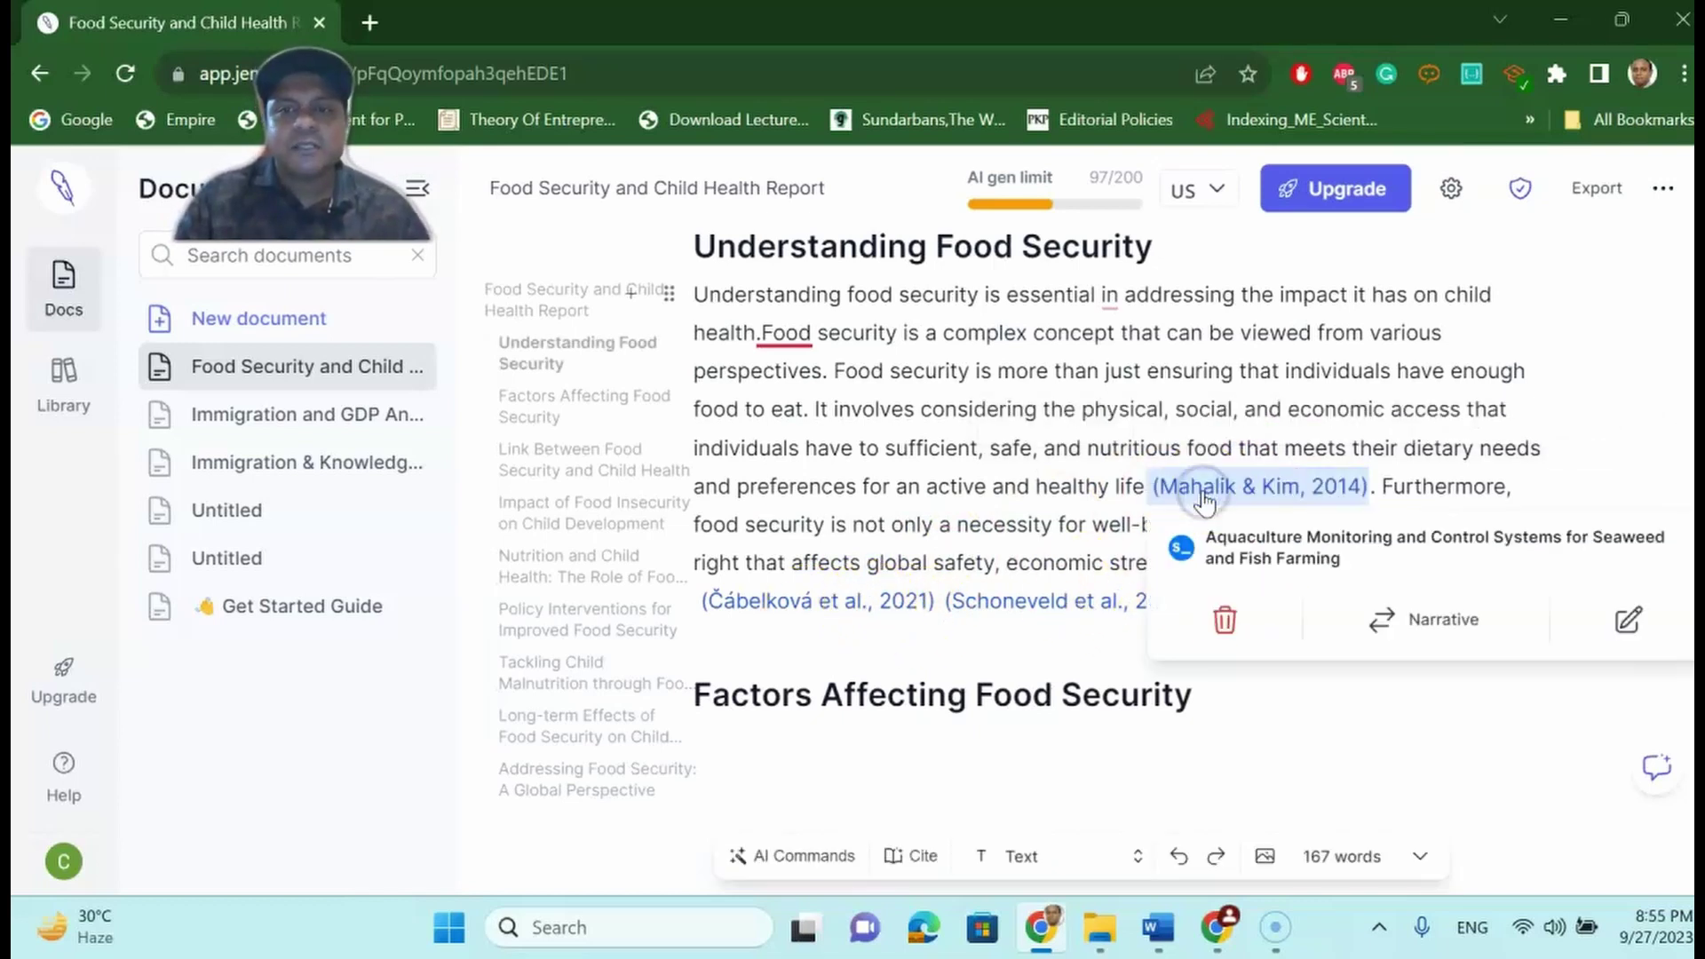
click(1262, 542)
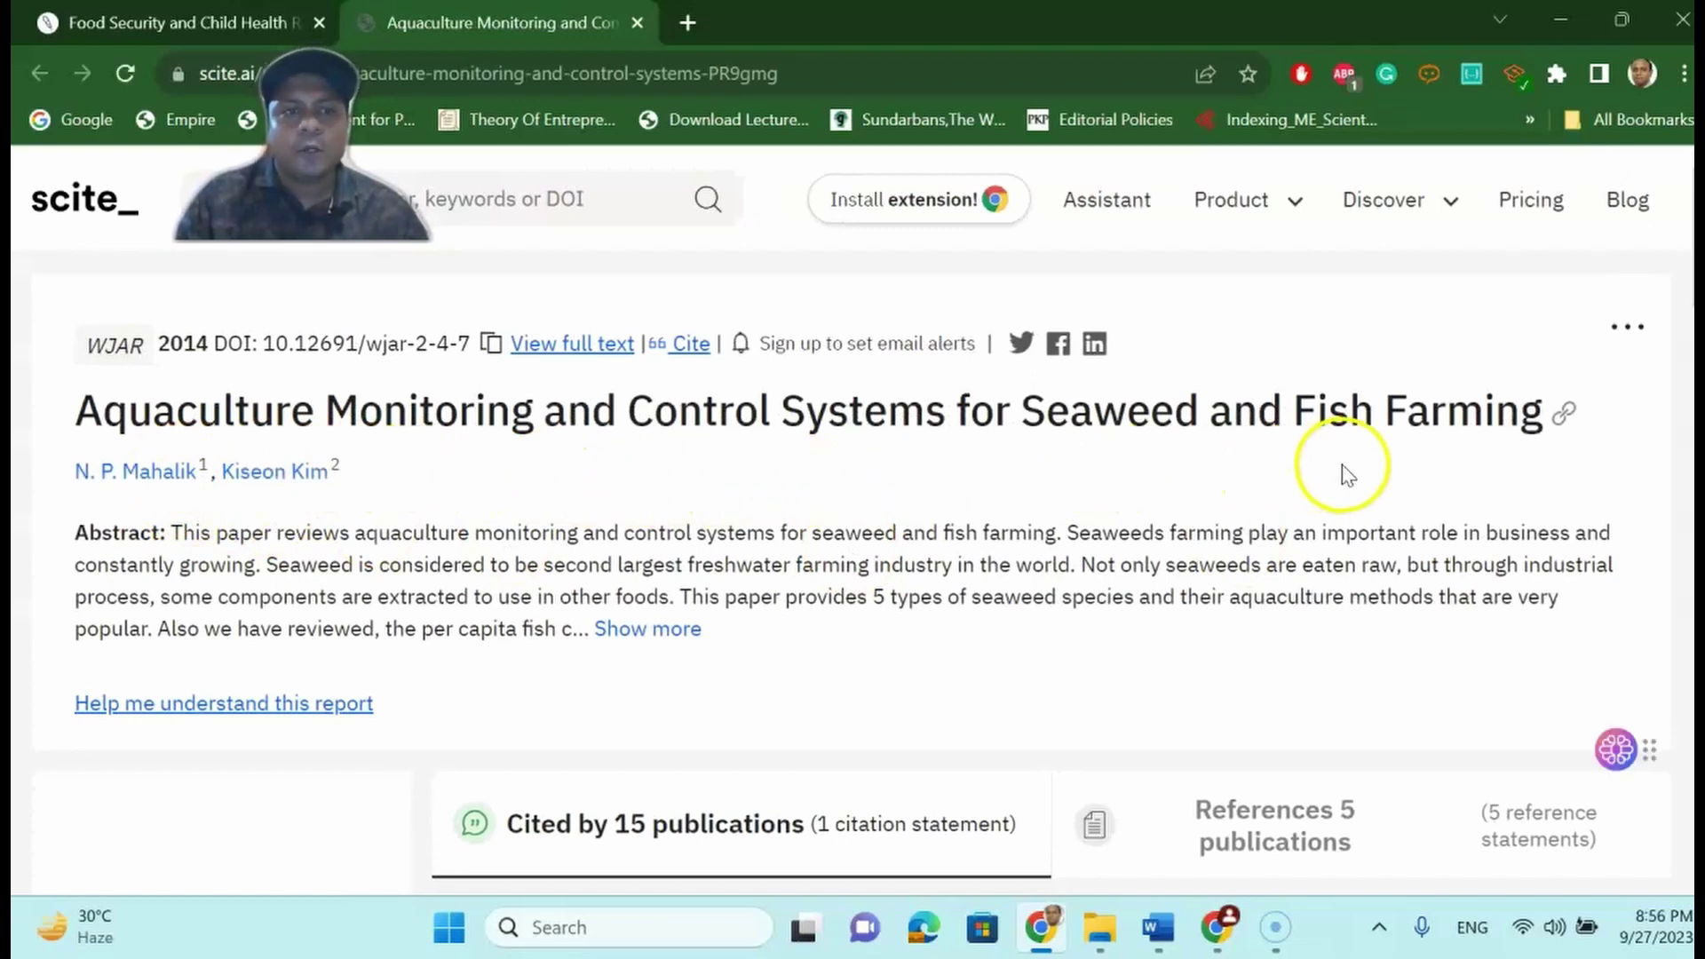
scroll(720, 524, down, 3)
scroll(719, 544, up, 3)
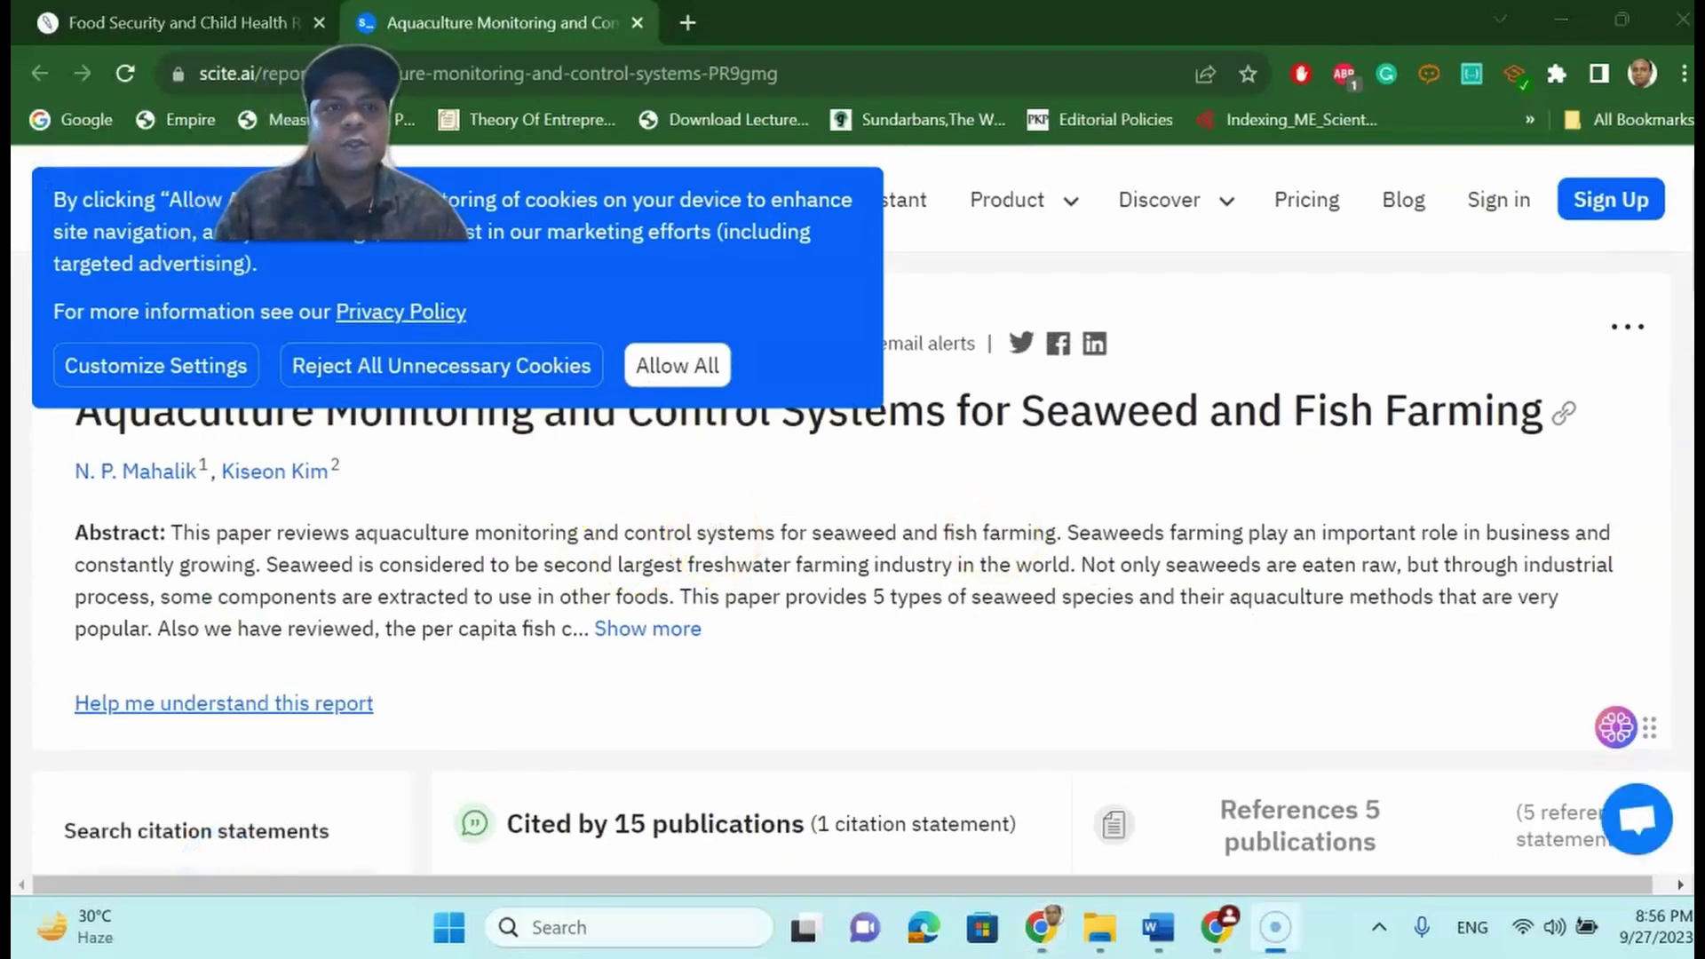
Return to the report tab and scroll down to its three-source APA 7 References list
key(ctrl+shift+Tab)
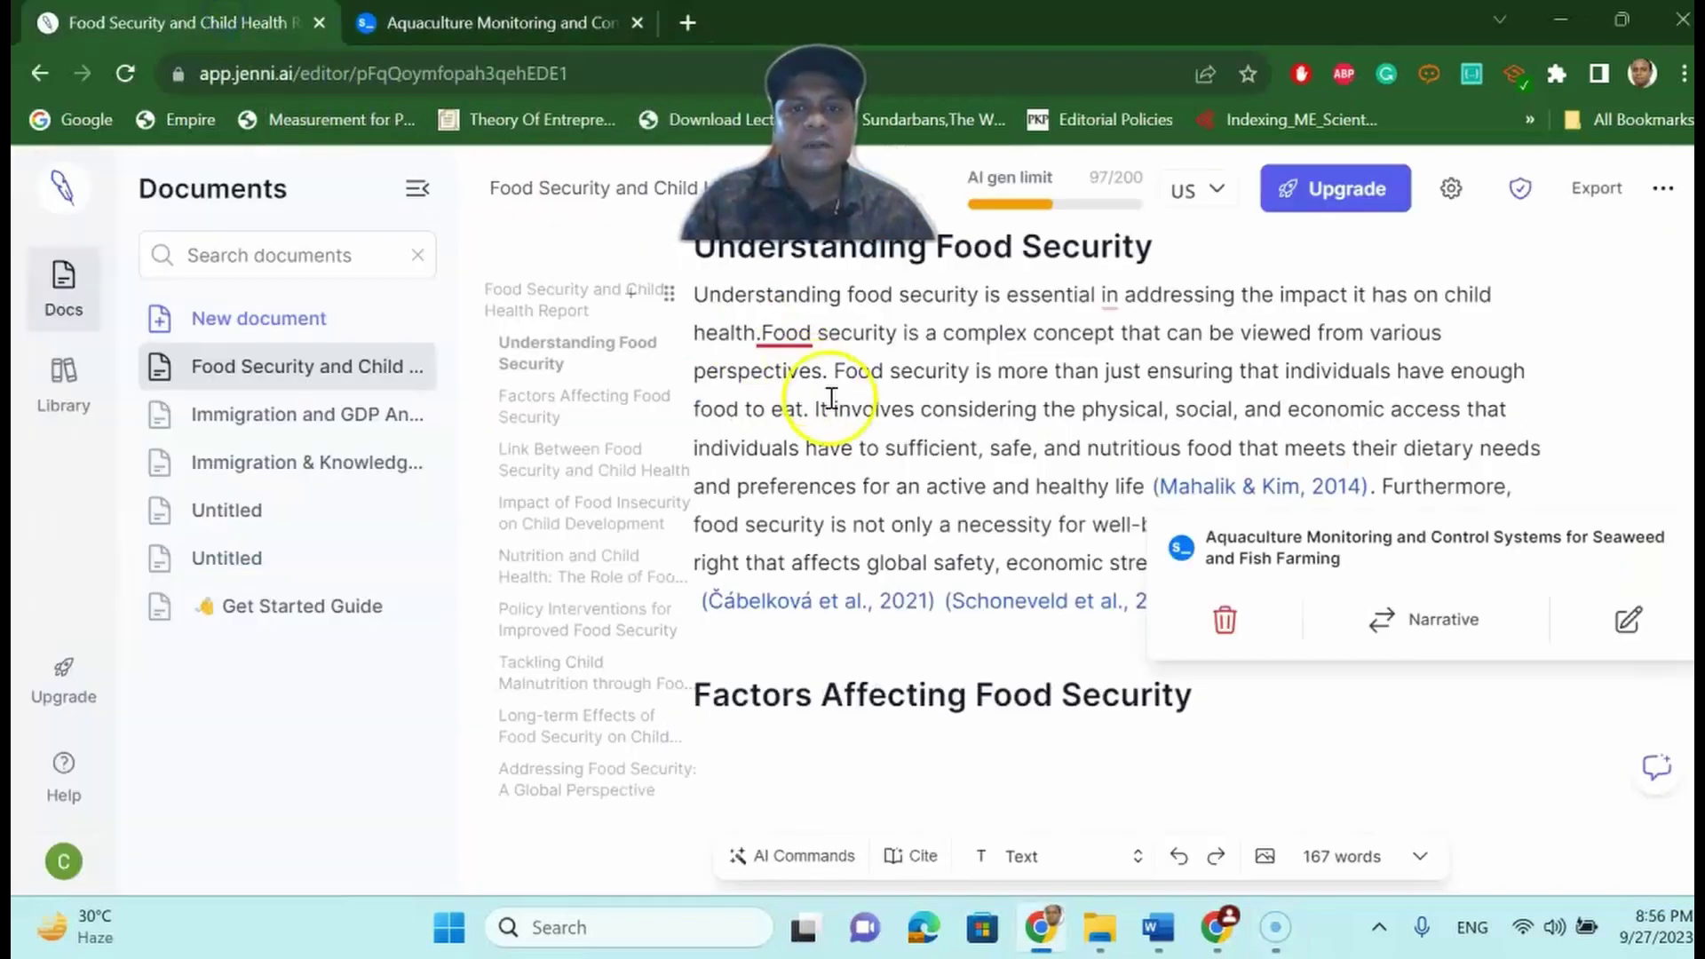
scroll(856, 533, down, 5)
scroll(860, 529, down, 10)
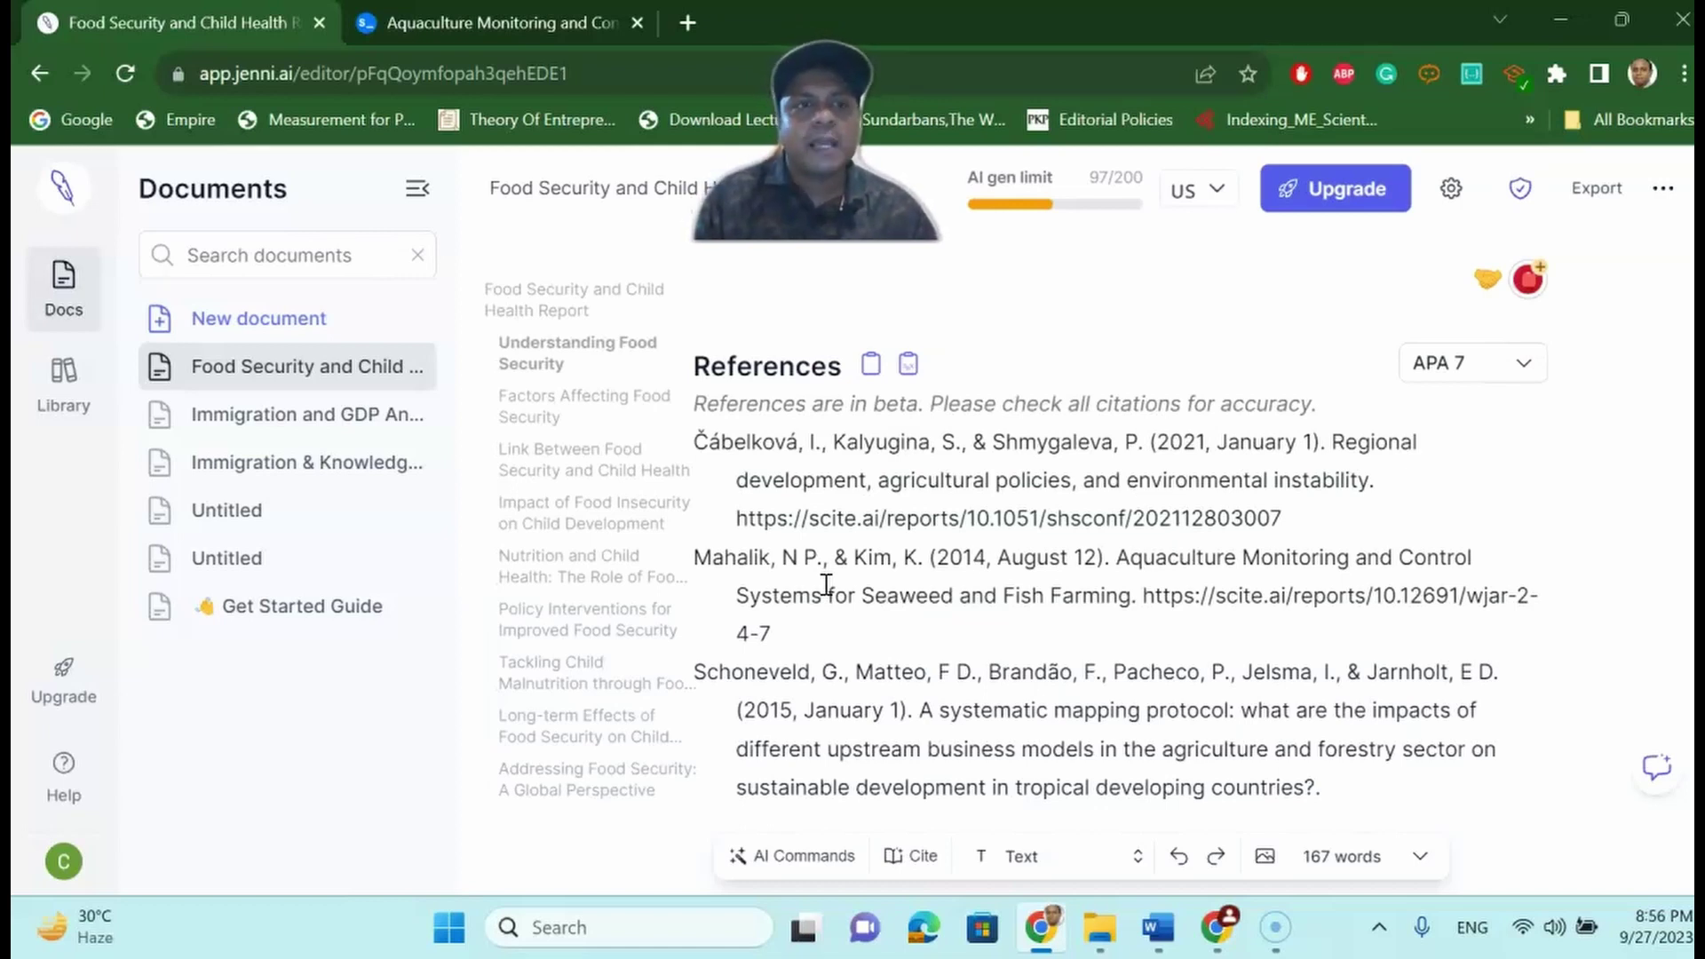
In the Library, view the Grossmann 2021 immigration and investment paper's details, try Chat, then close them
click(55, 382)
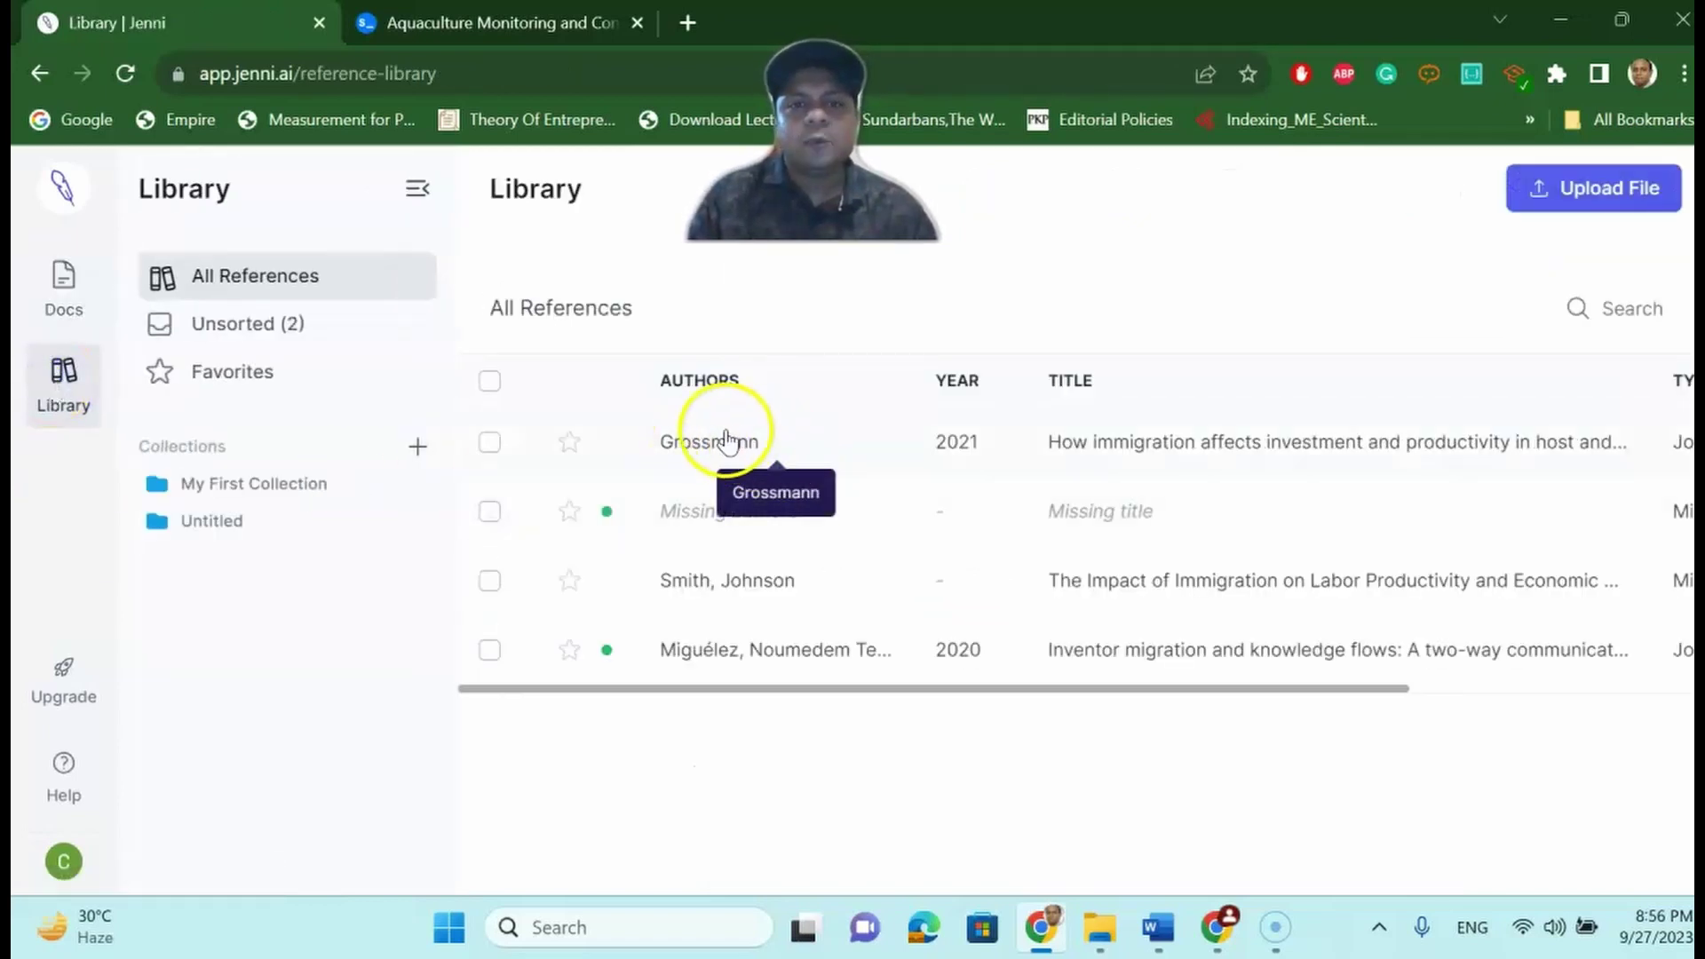
click(1085, 446)
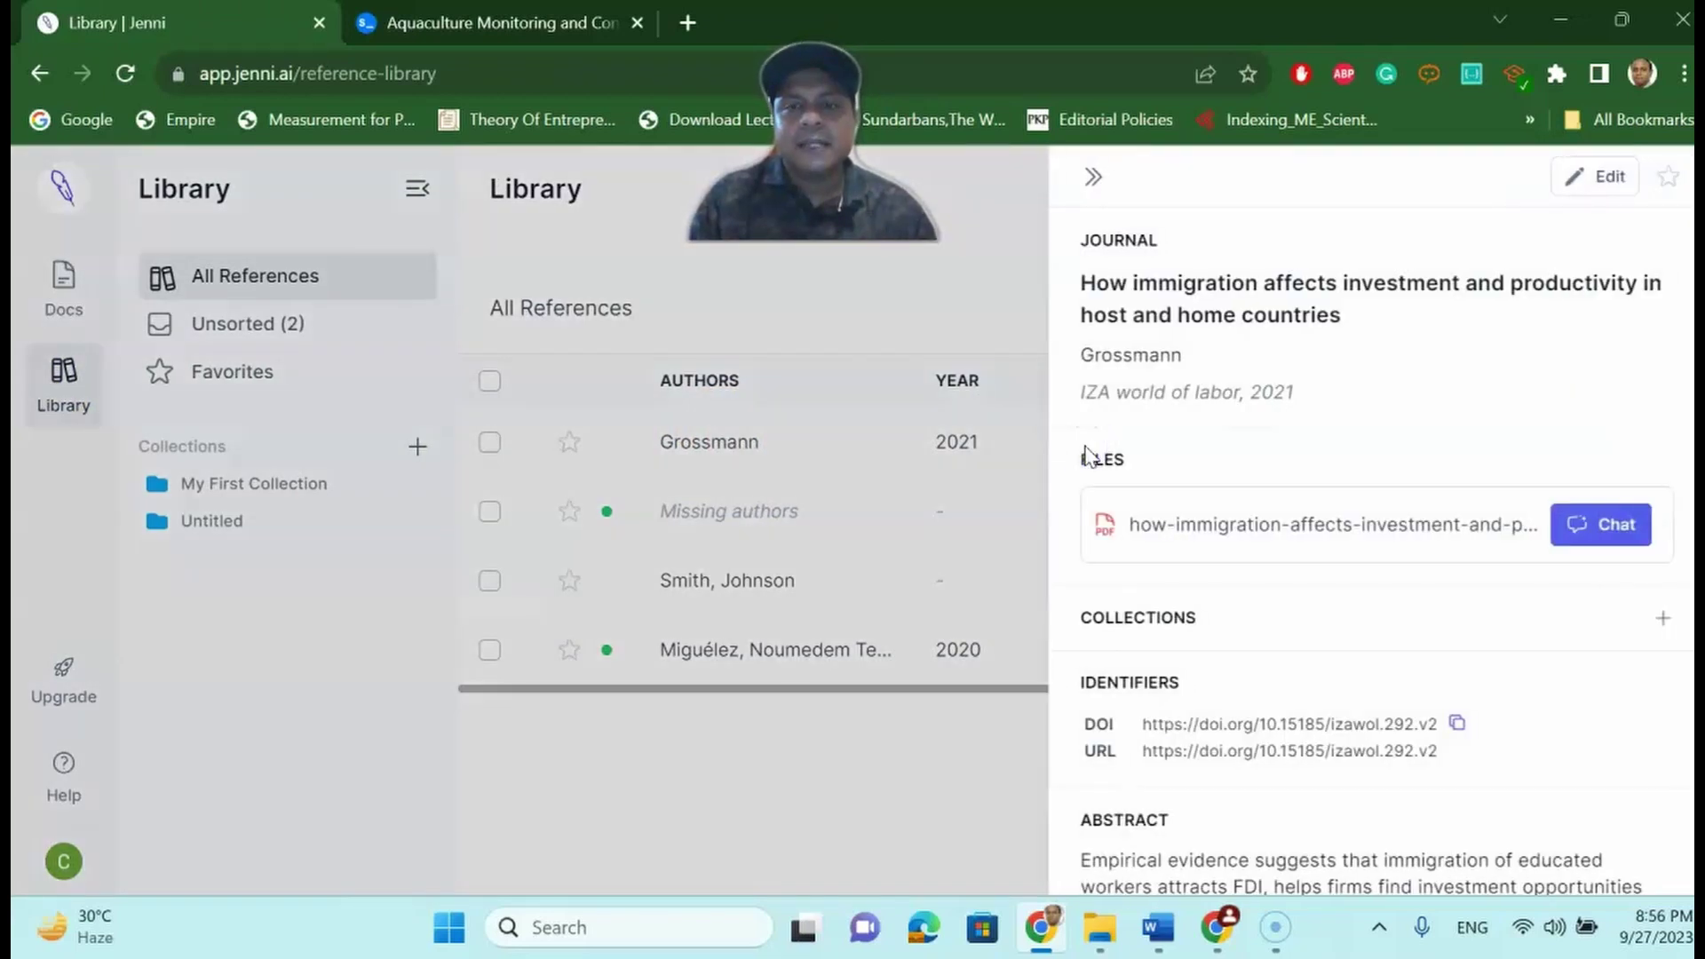
click(1603, 524)
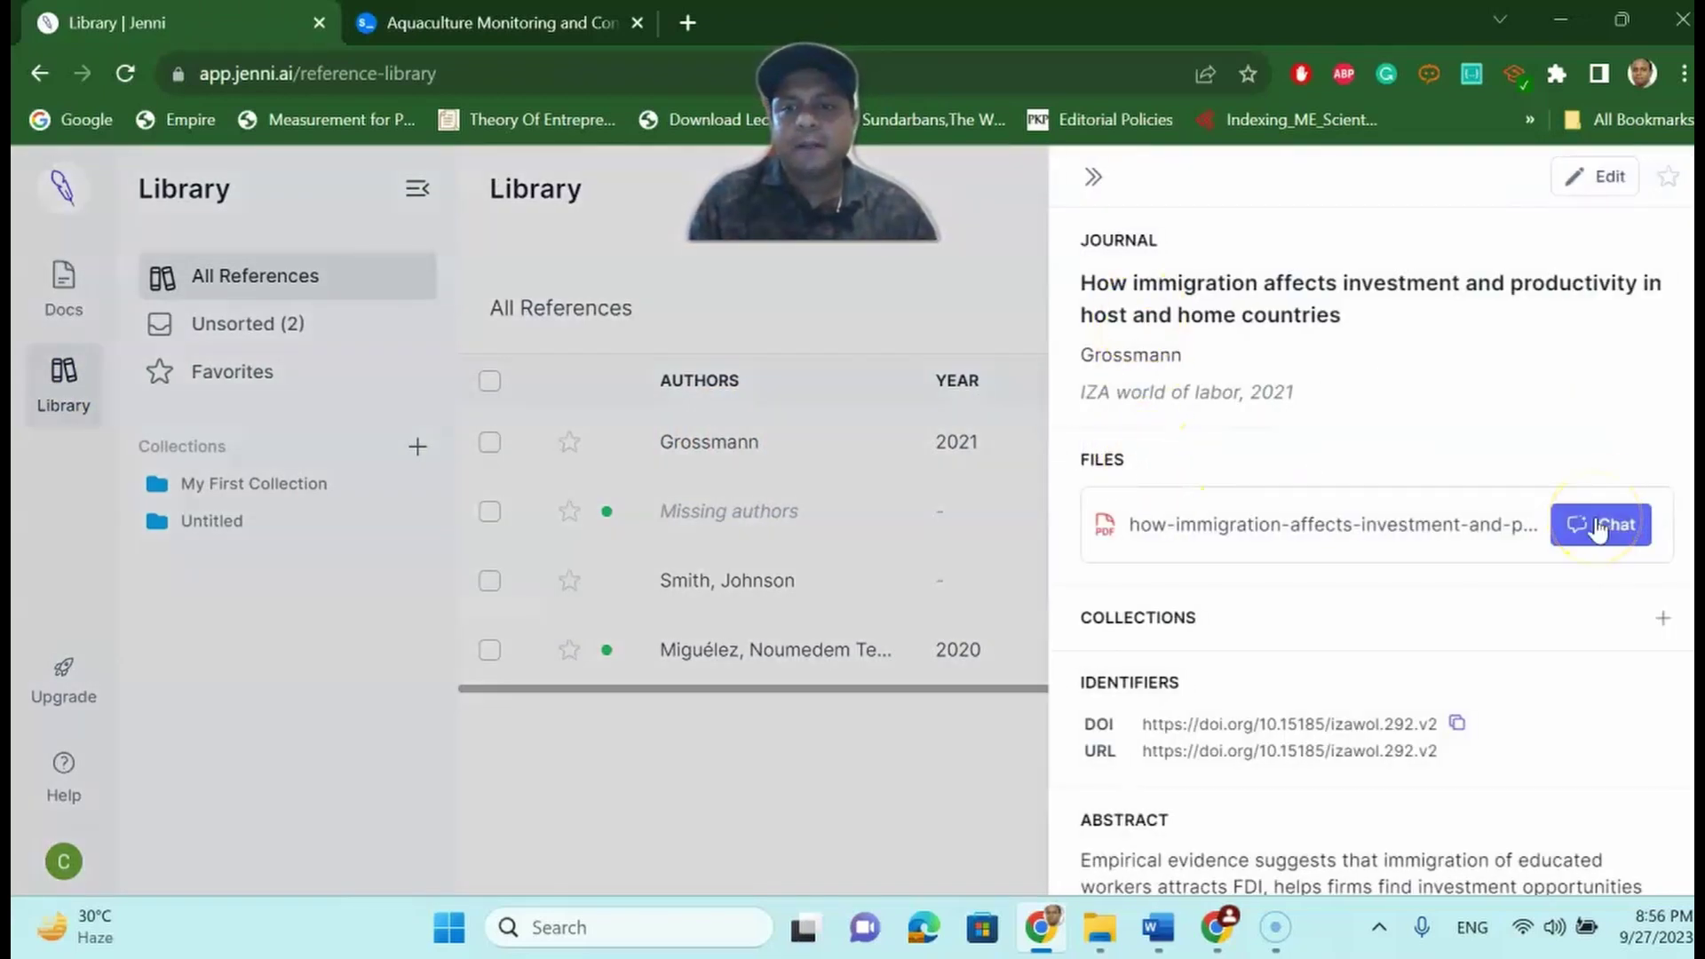
click(794, 760)
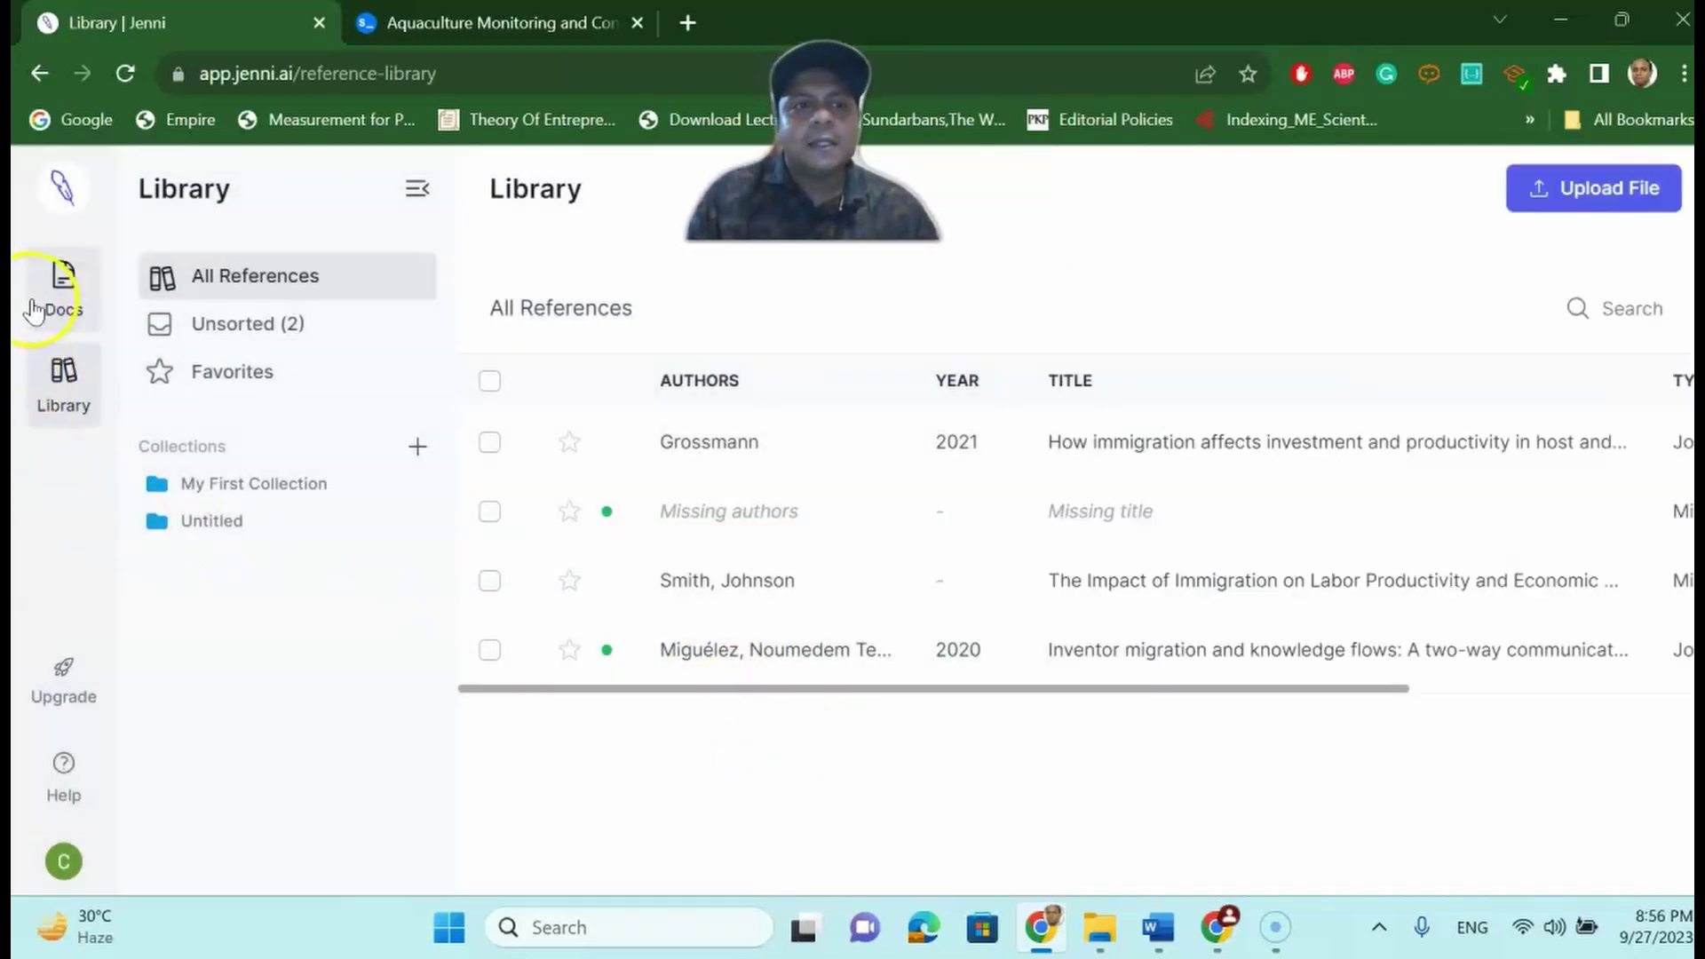
Switch to Docs to reopen the Food Security and Child Health Report editor
click(67, 289)
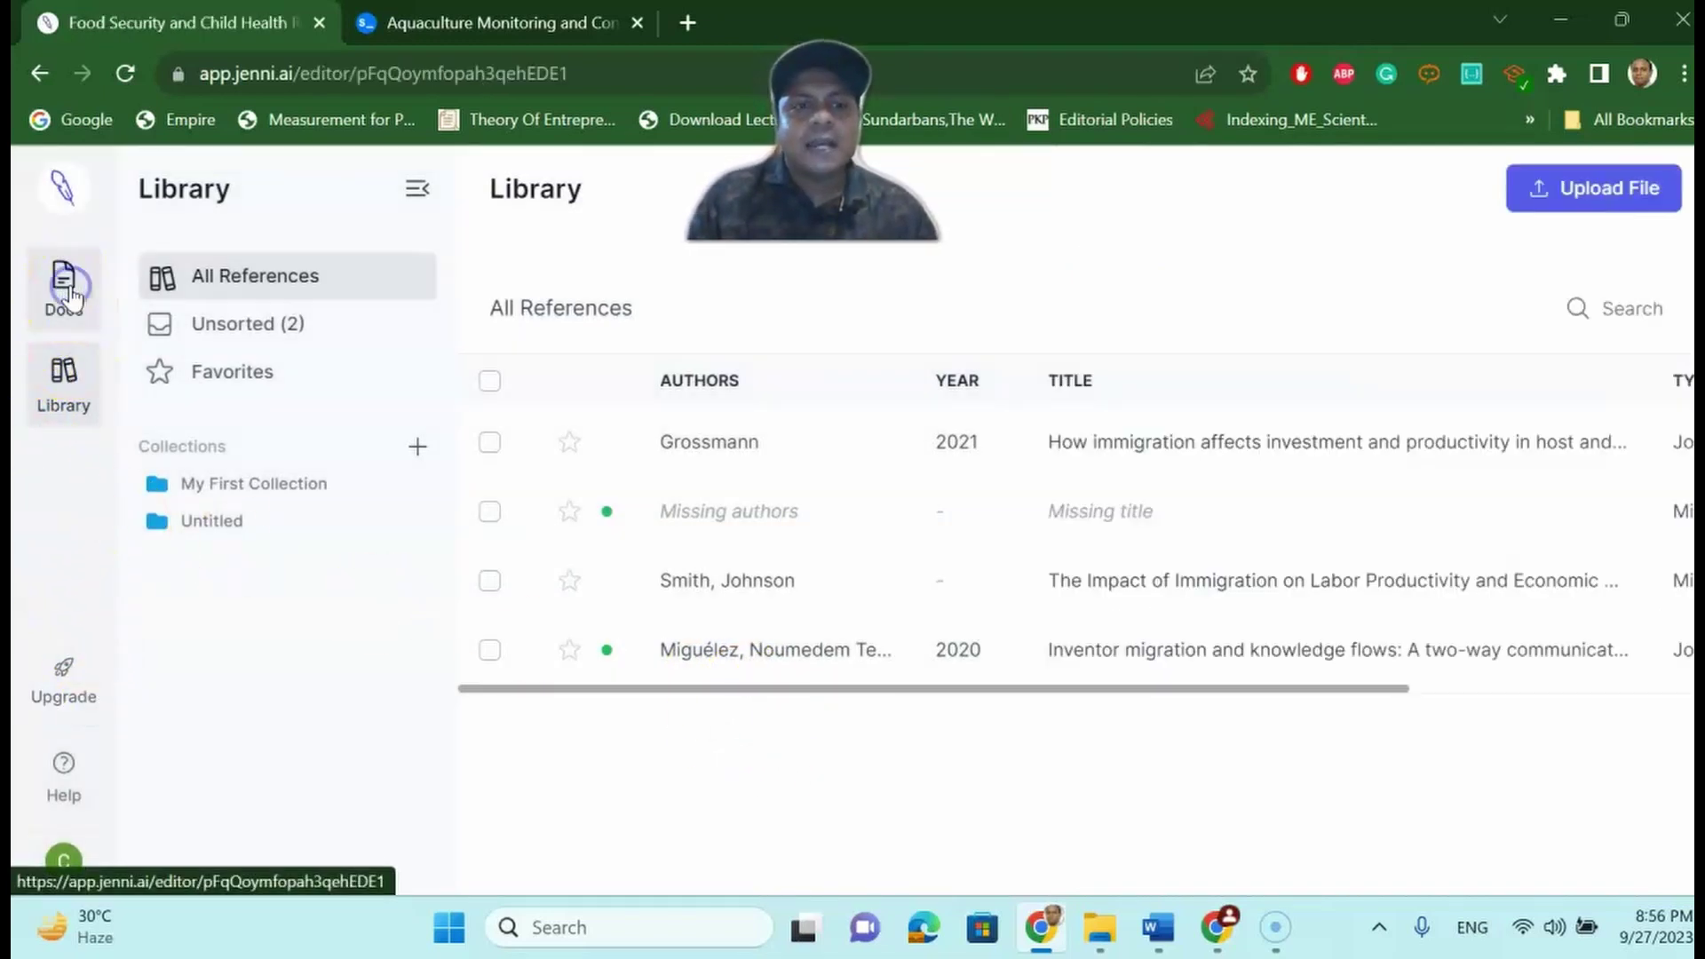